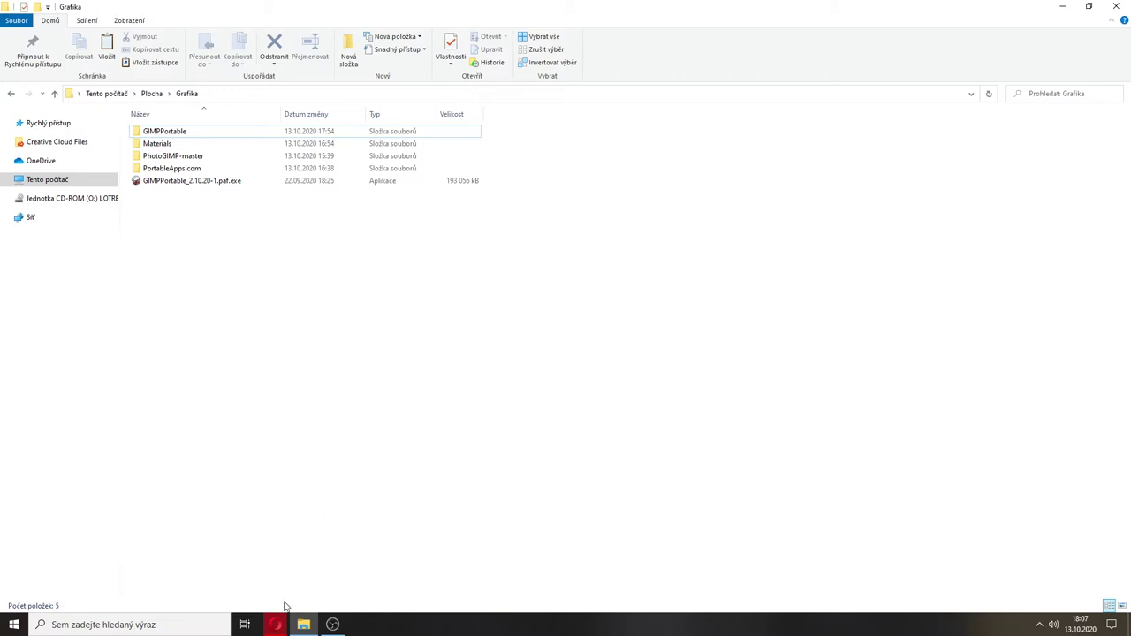
Switch to the Opera browser, find "gimp" in the Portable App Directory and open the GIMP Portable page
mouse_move(275, 624)
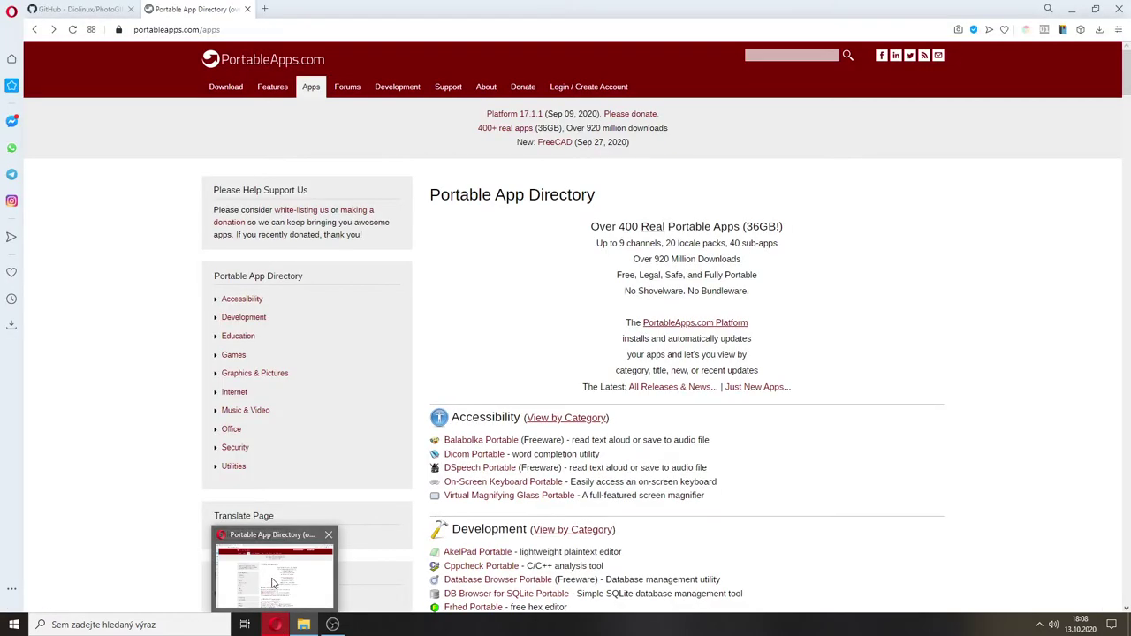
left_click(272, 579)
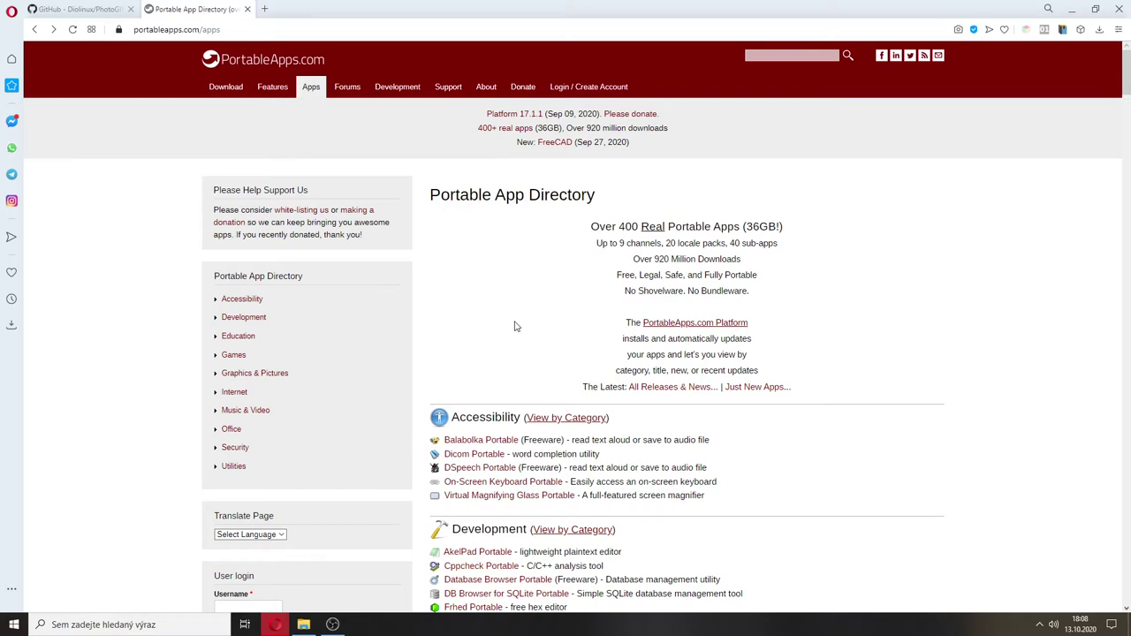
key("ctrl+f")
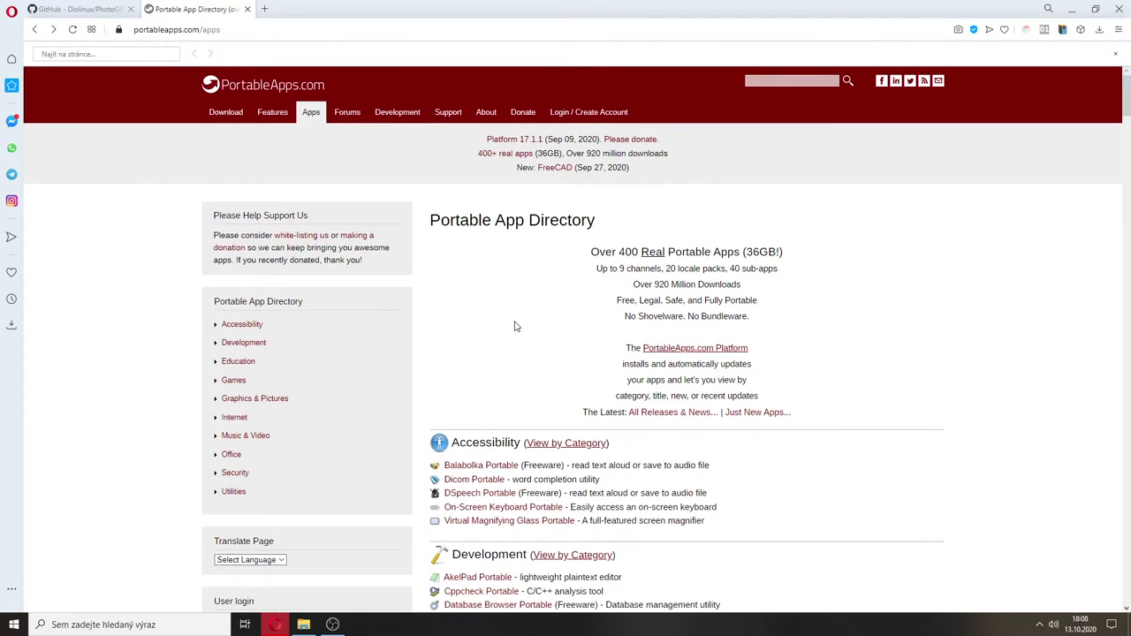
type("gimp")
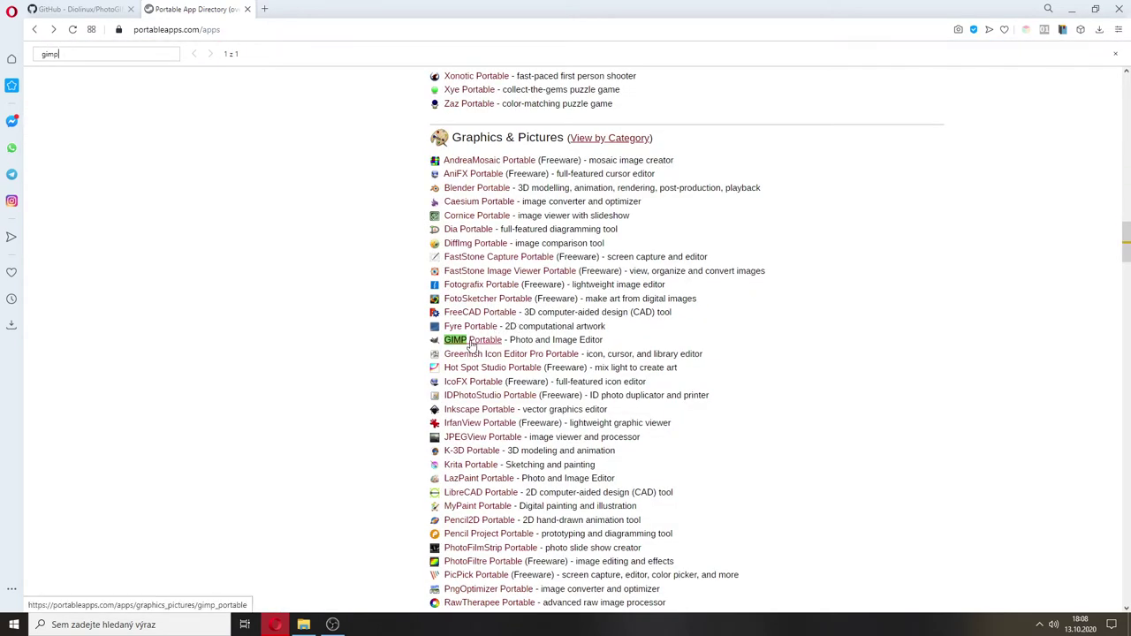
left_click(471, 343)
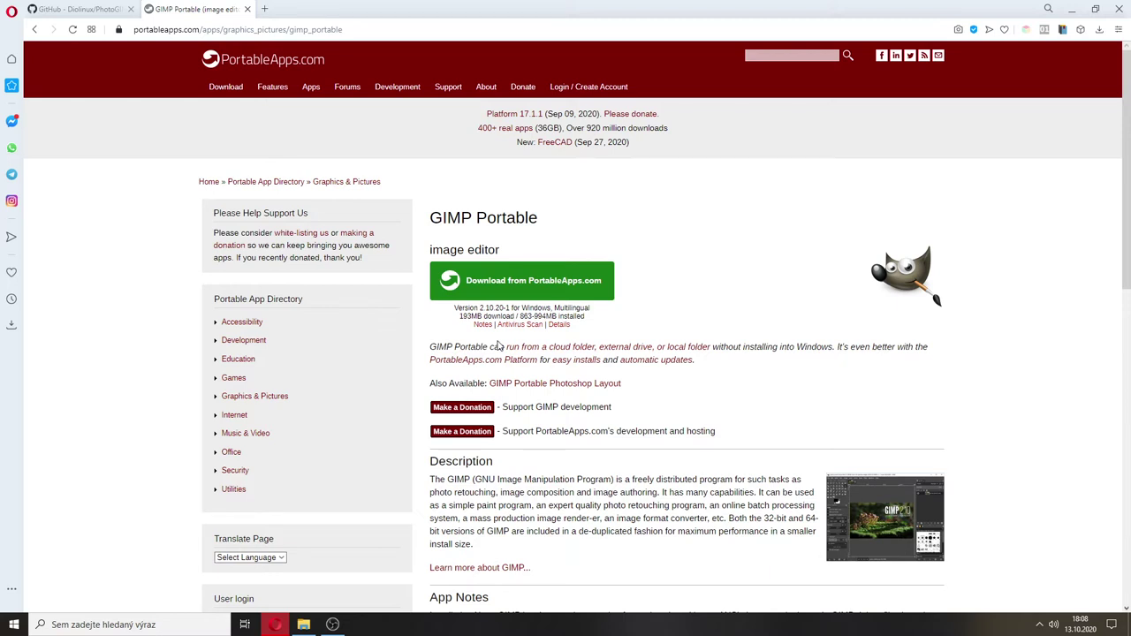
From File Explorer, run GIMPPortable_2.10.20-1.paf.exe in Čeština up to choosing the destination folder, and cancel the installation
left_click(305, 625)
left_click(197, 182)
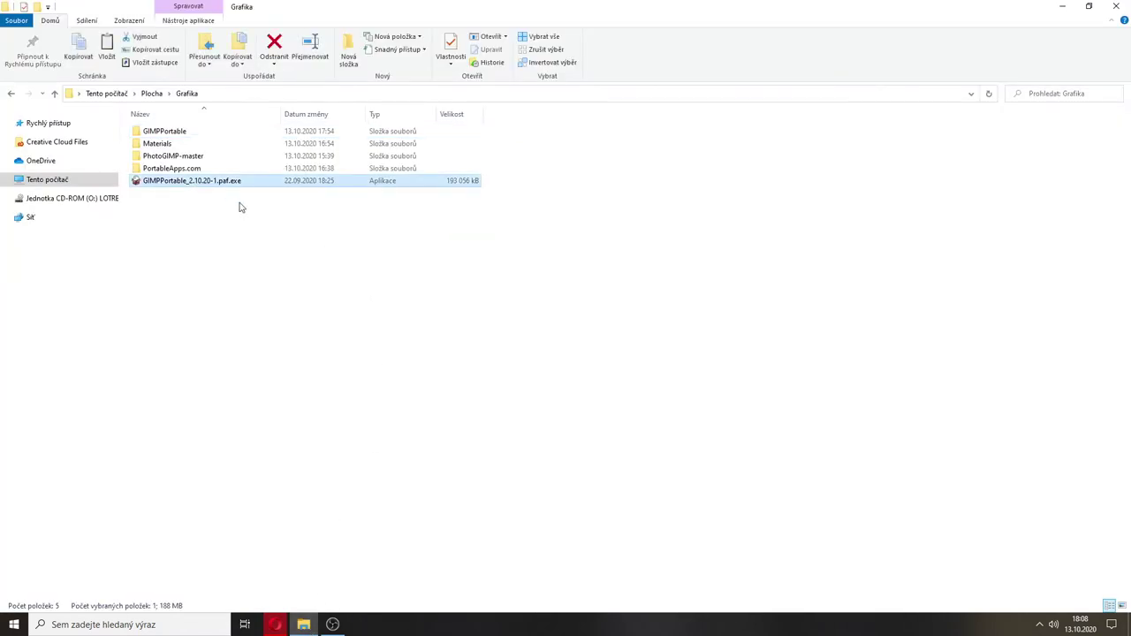
double_click(228, 183)
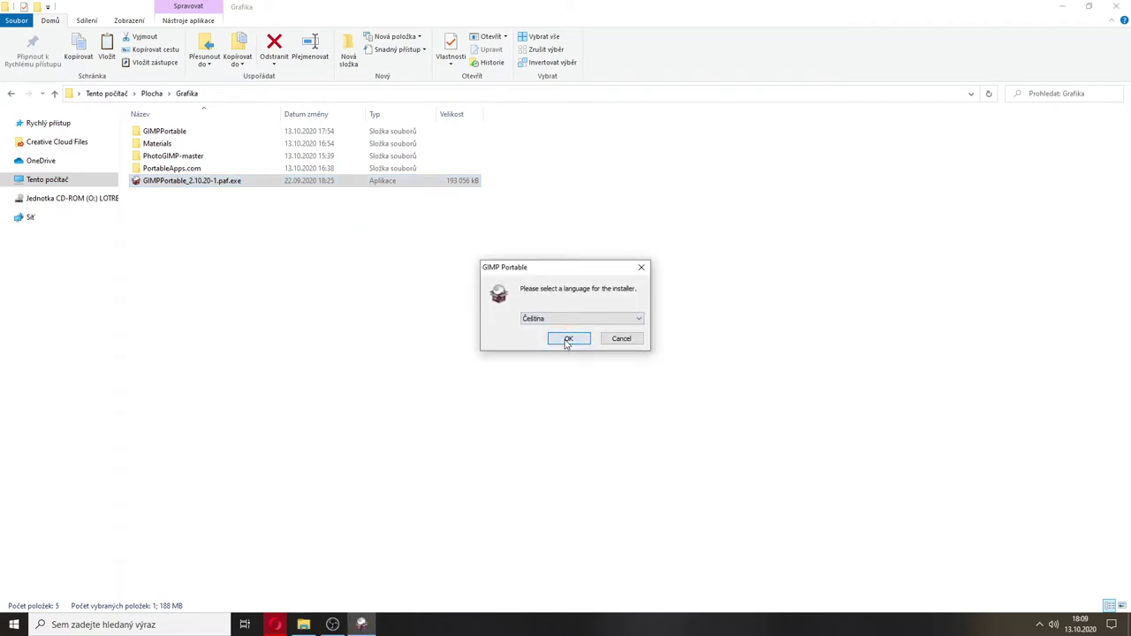
left_click(567, 341)
left_click(620, 412)
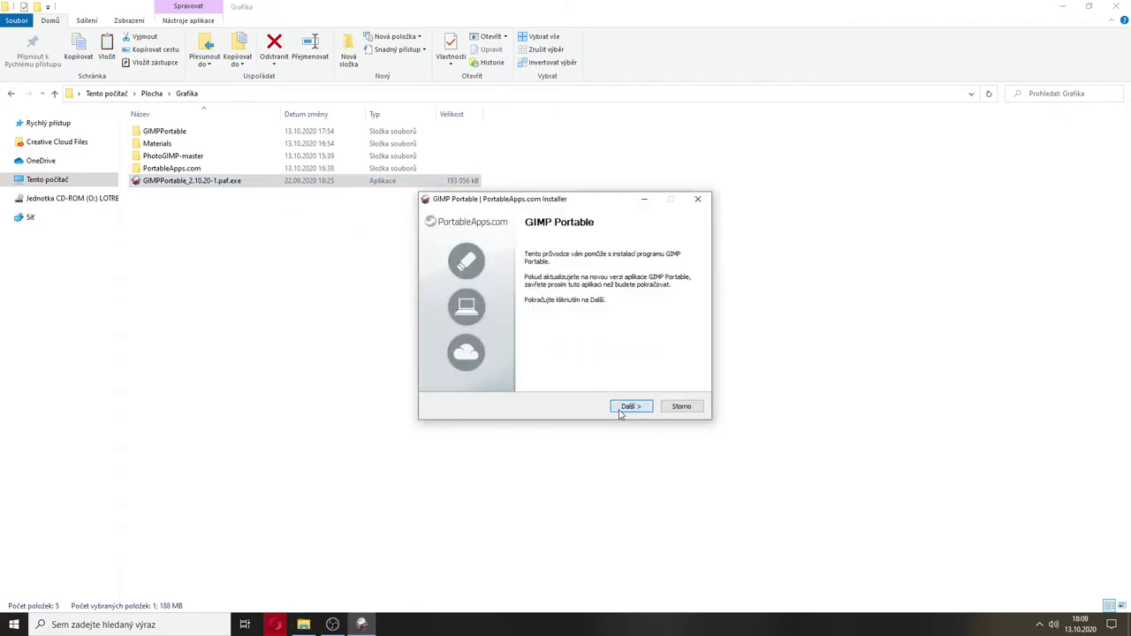
left_click(620, 412)
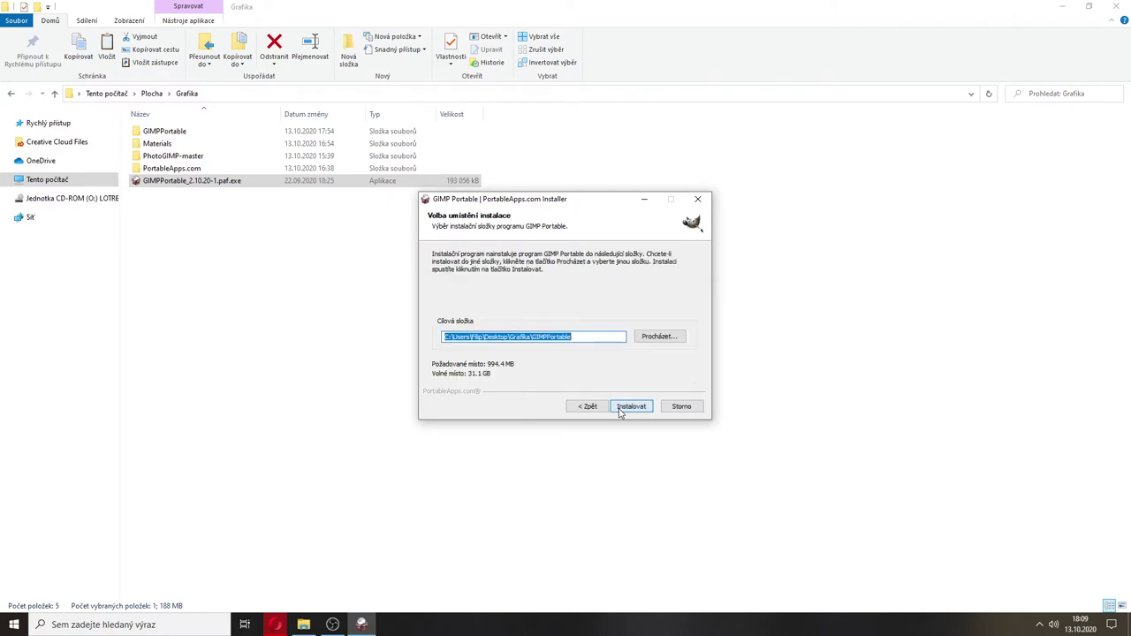
left_click(672, 409)
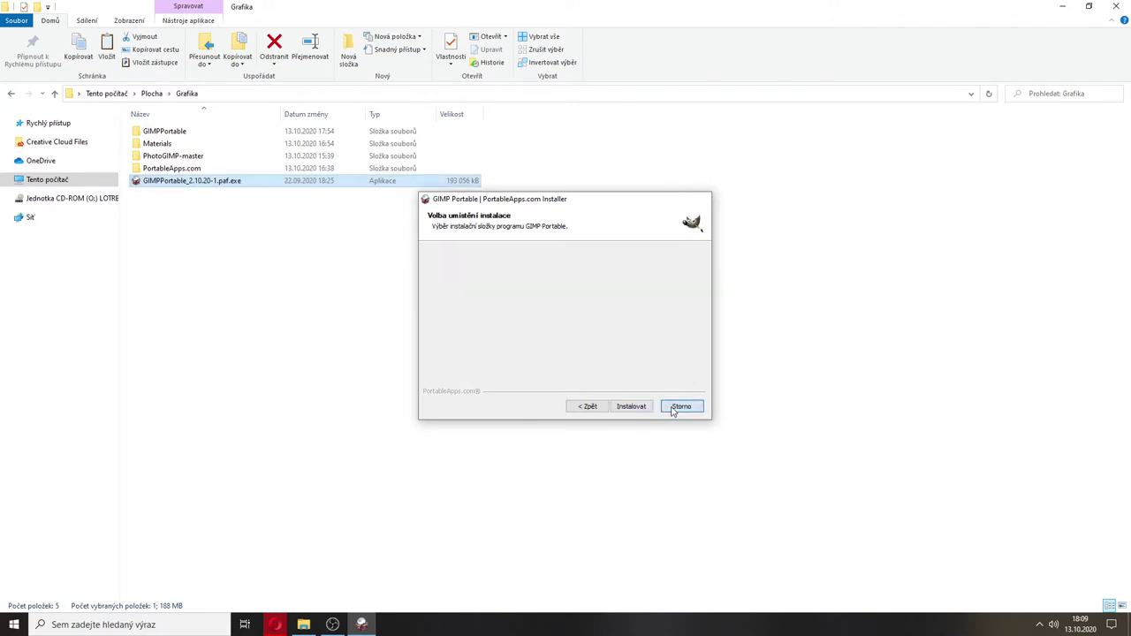
Launch GIMPPortable.exe from the GIMPPortable folder, dismiss the About GIMP dialog and maximize the main window
left_click(186, 135)
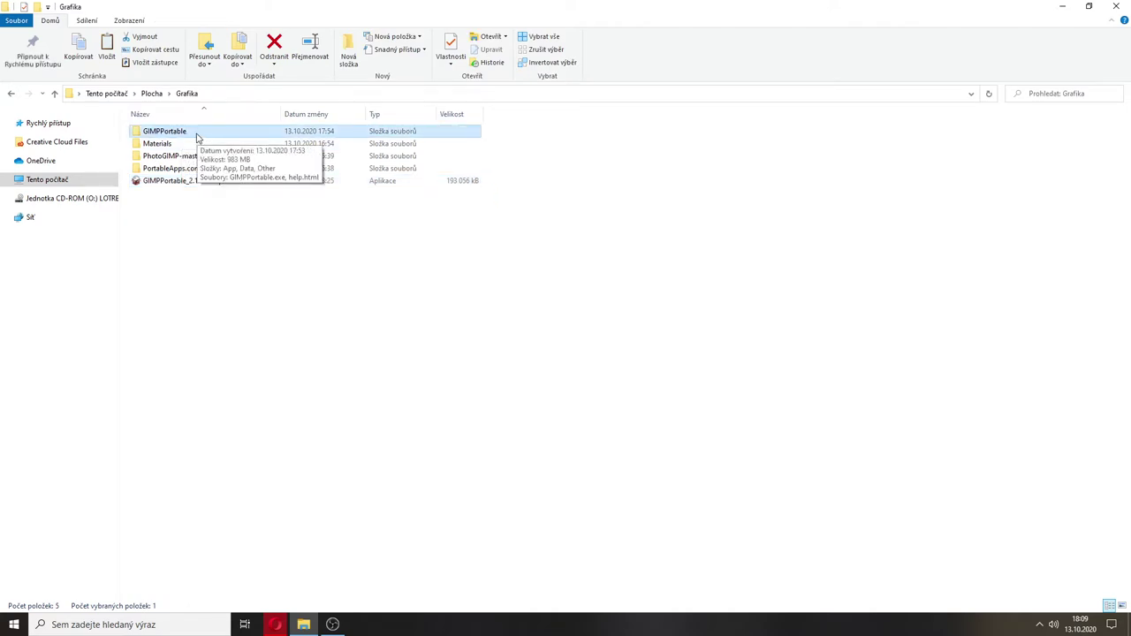
double_click(197, 137)
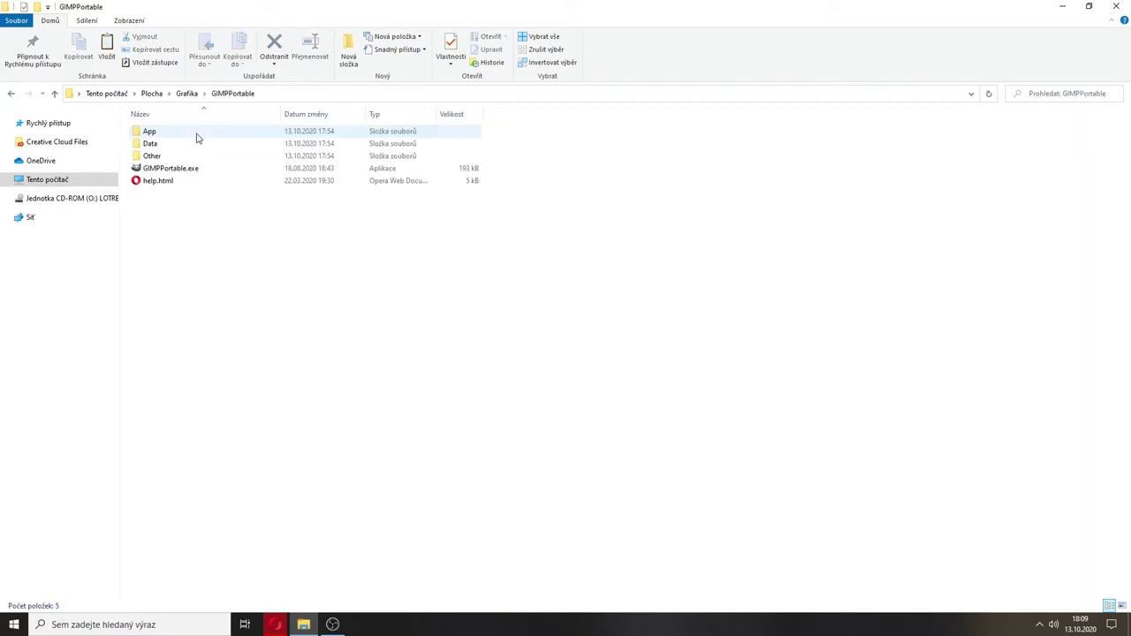
left_click(164, 173)
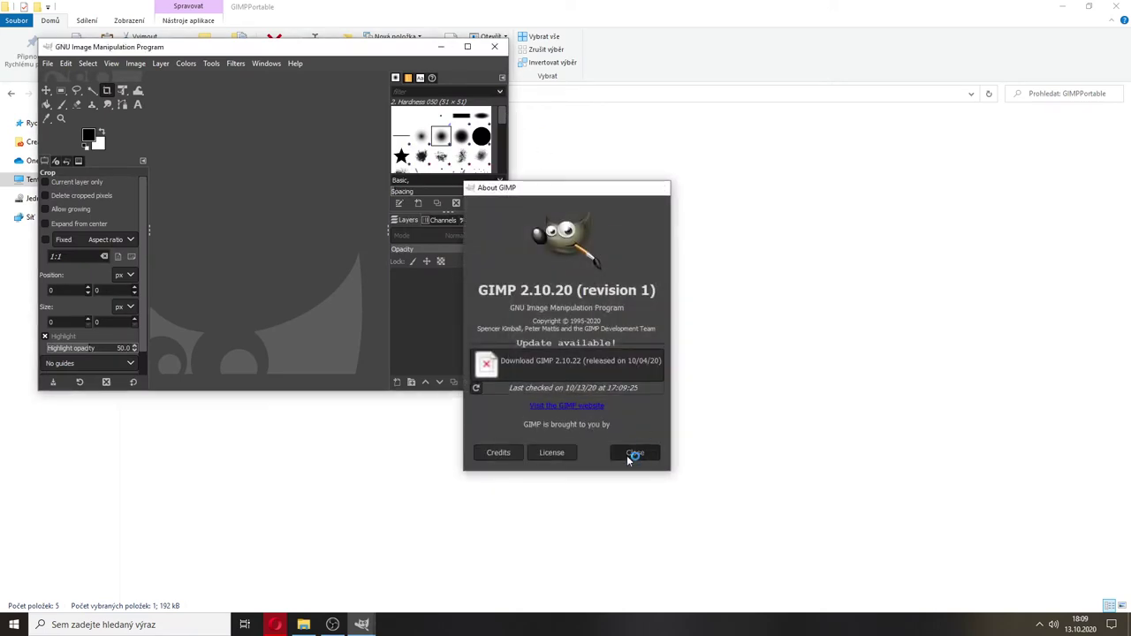
left_click(629, 454)
left_click(467, 46)
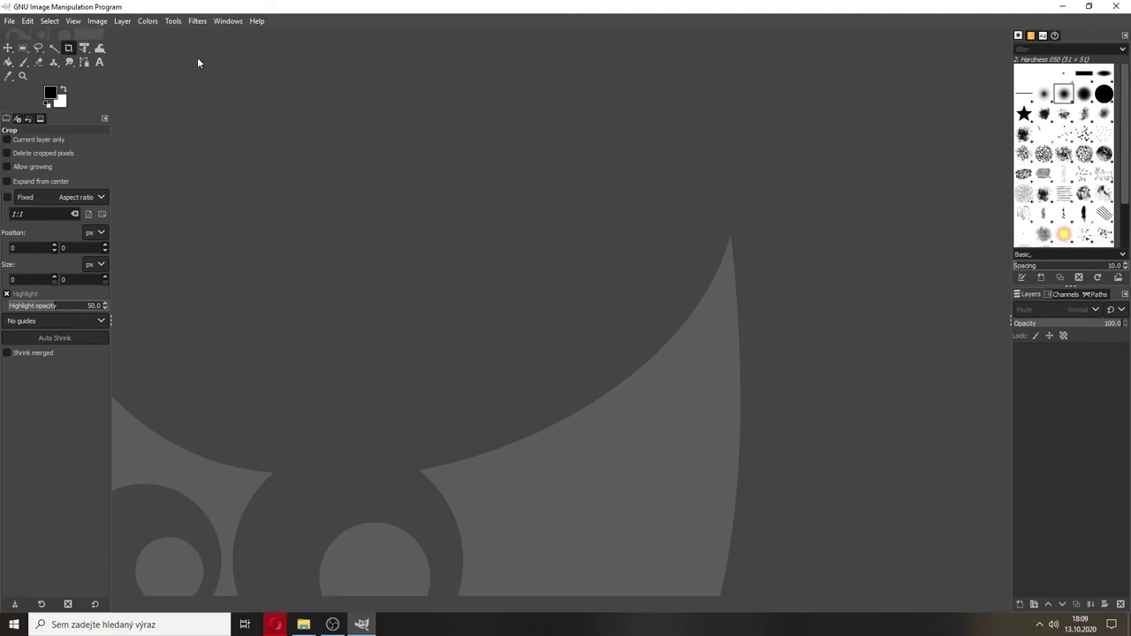
Examine GIMP's default menus, its Rectangle Select and Free Select options and the layer-related dialogs, and close GIMP
left_click(29, 22)
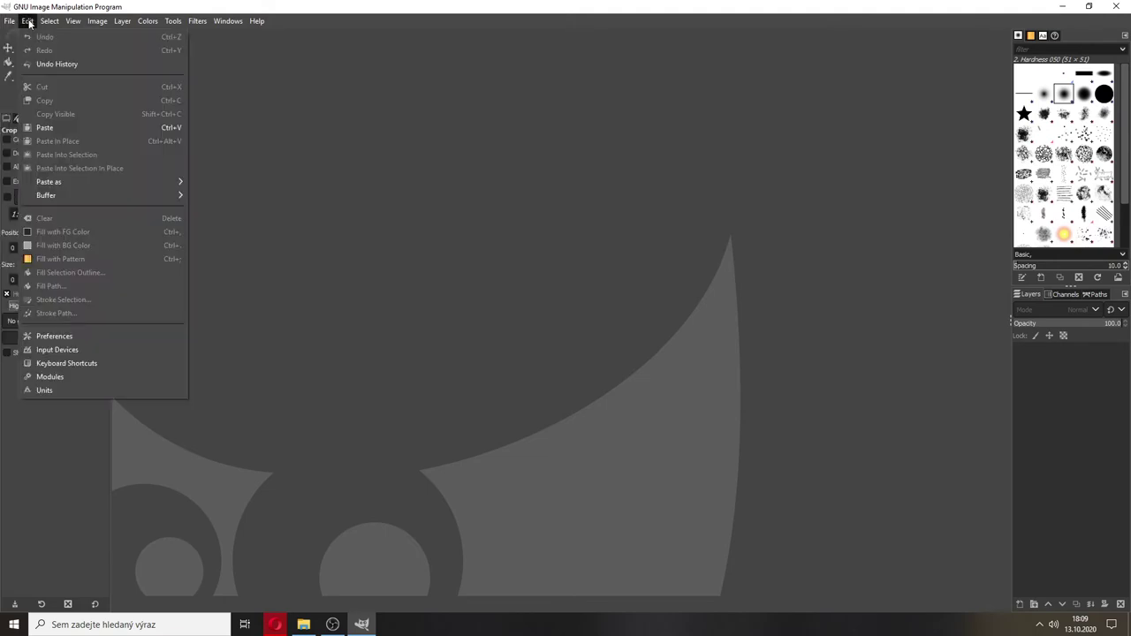
mouse_move(128, 22)
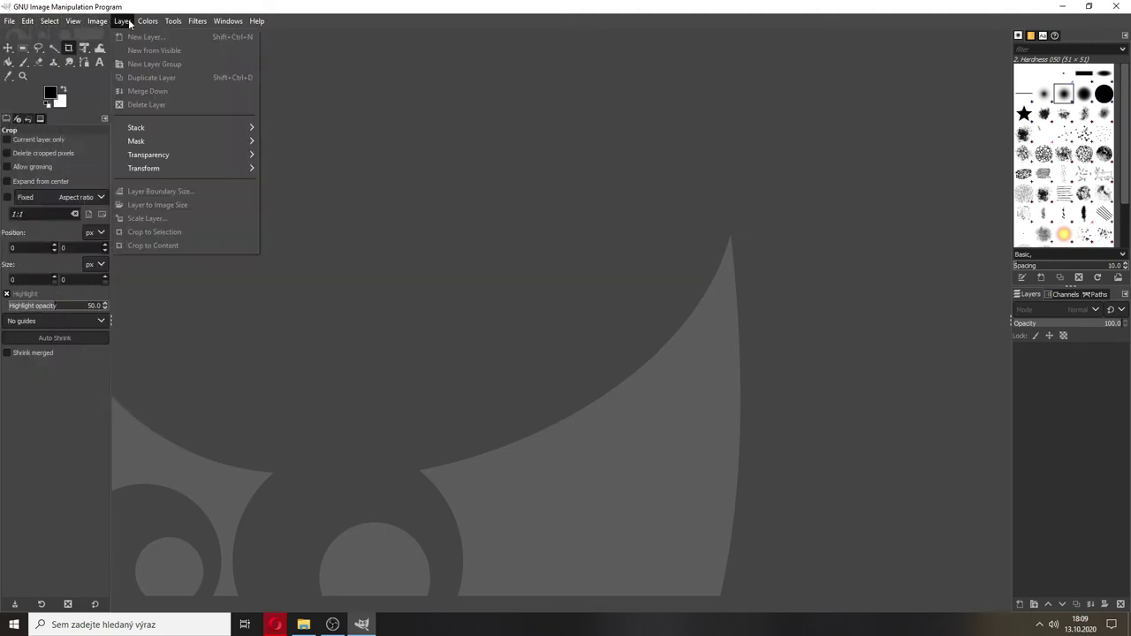
mouse_move(222, 23)
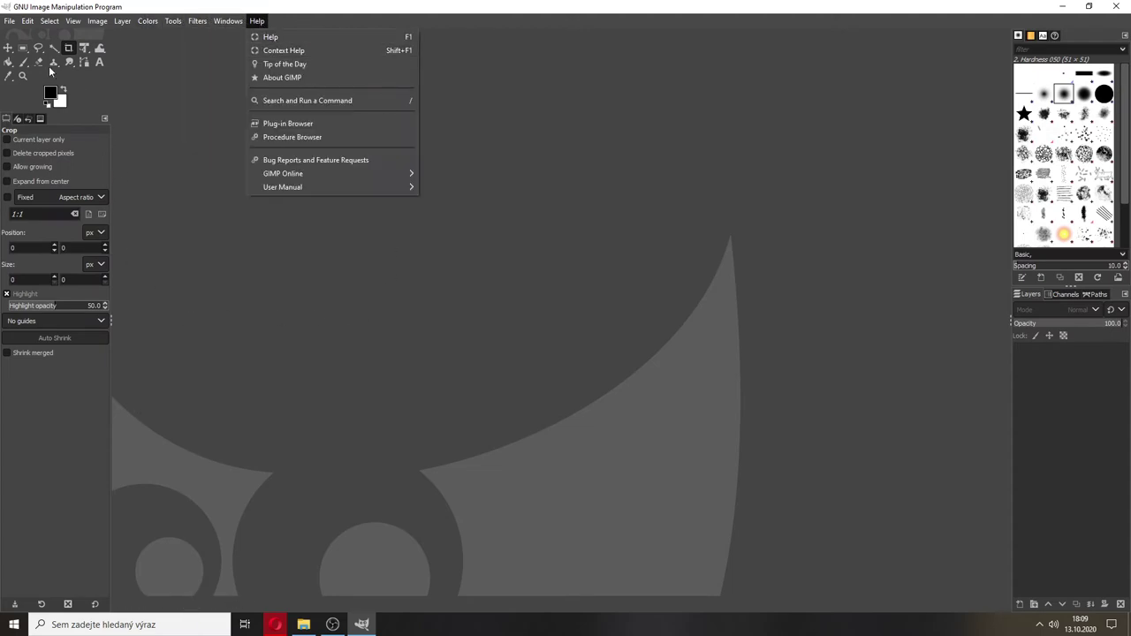
left_click(14, 53)
left_click(23, 48)
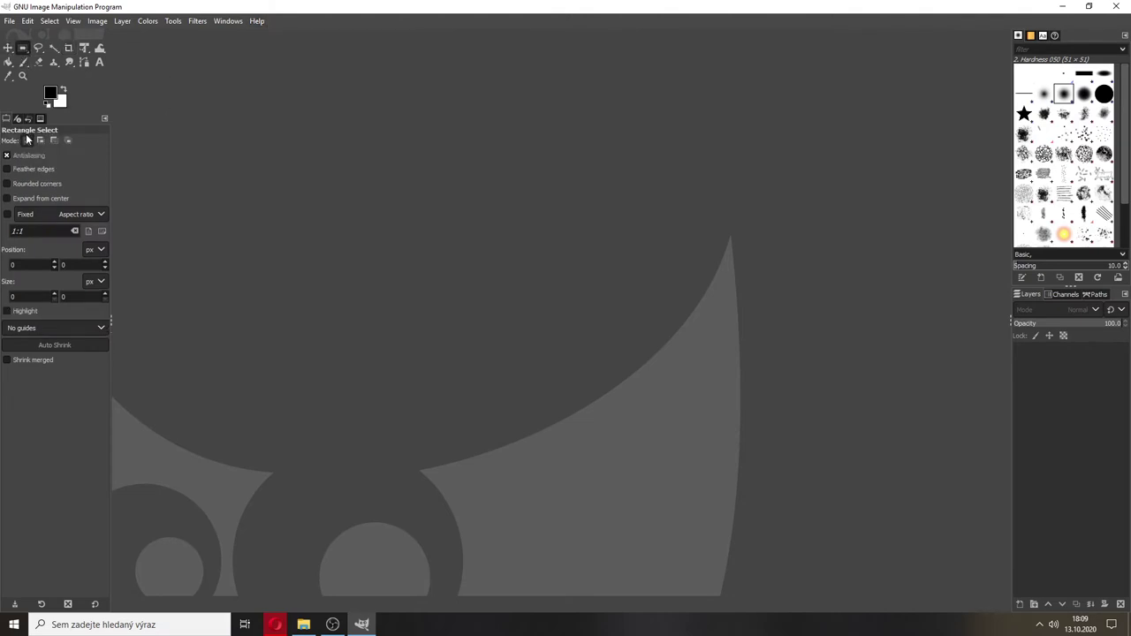
left_click(38, 47)
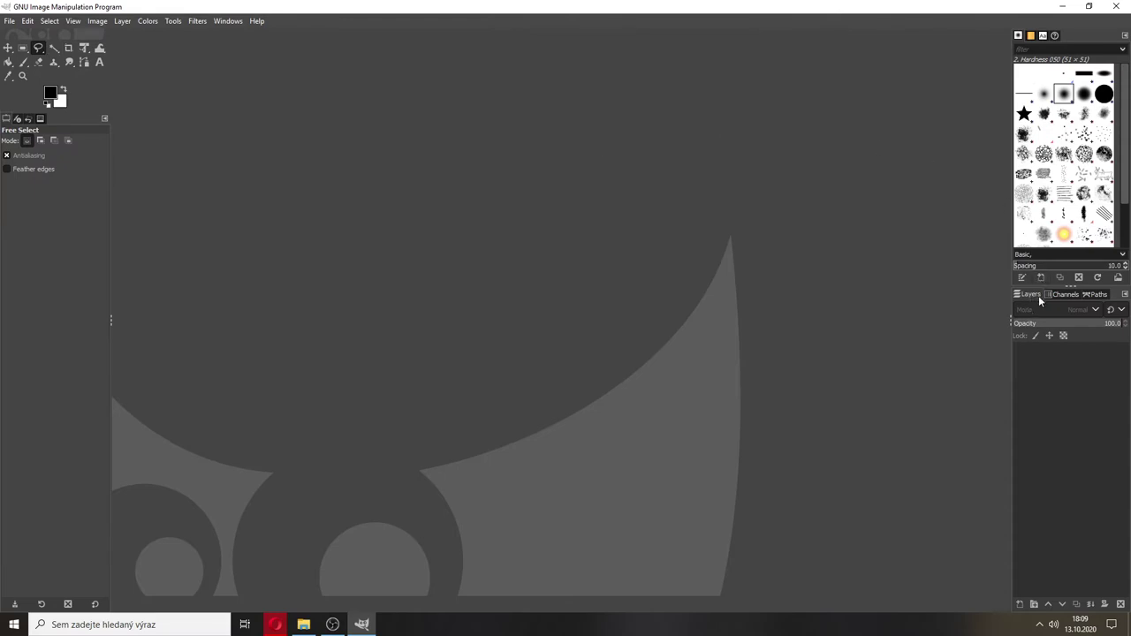
left_click(1058, 293)
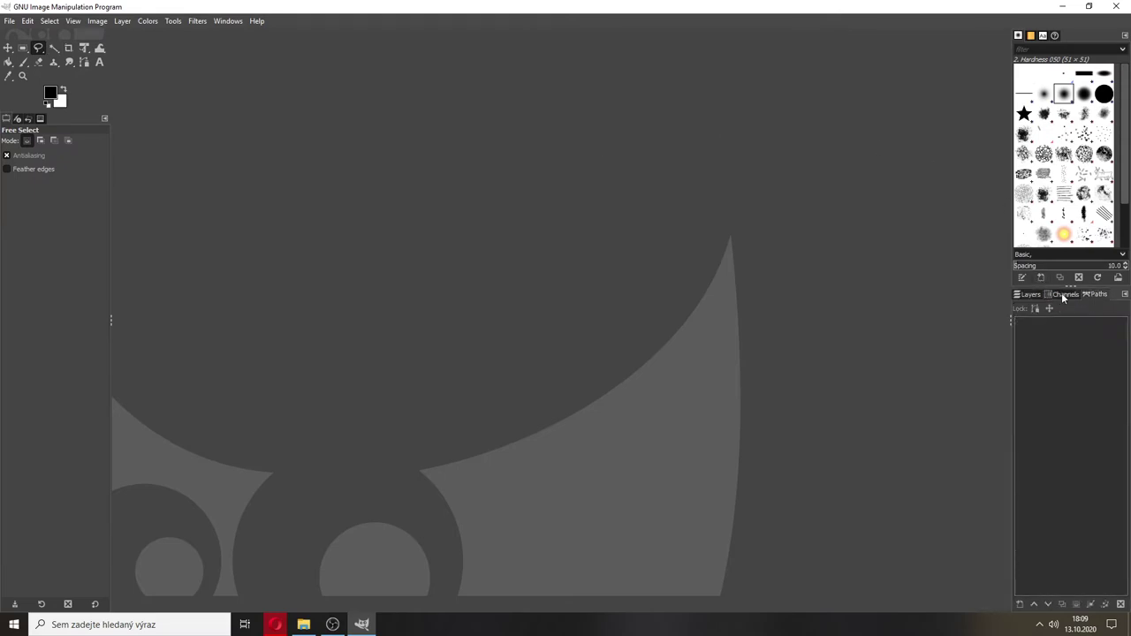
left_click(1030, 294)
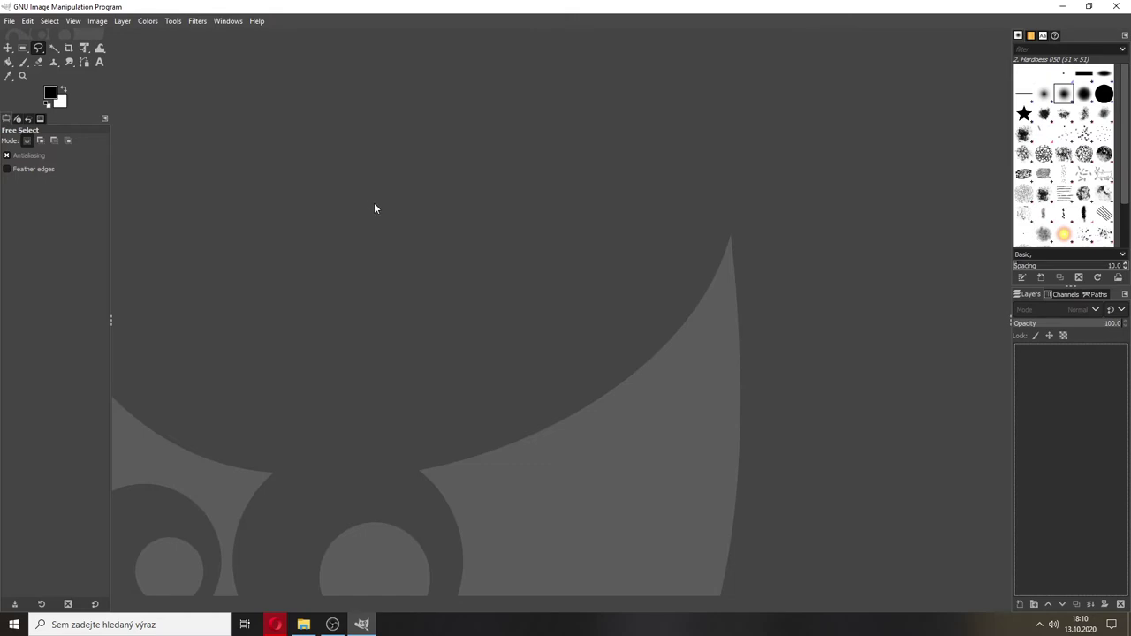
left_click(1115, 6)
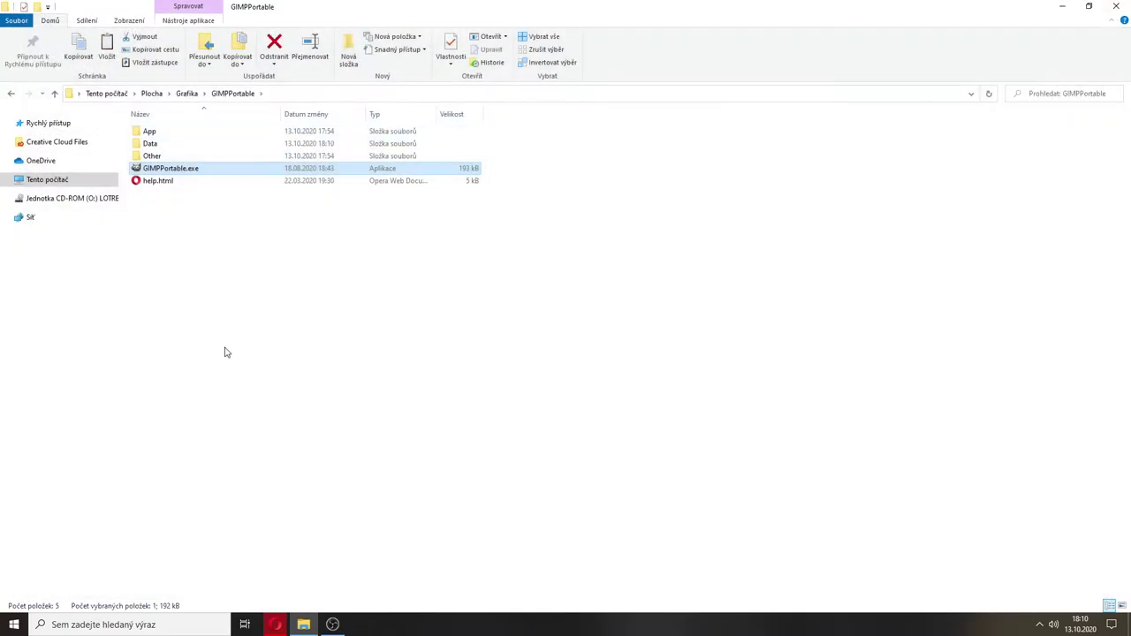
Switch to Opera, read through the Diolinux/PhotoGIMP README on GitHub and display the repository's download options
left_click(276, 625)
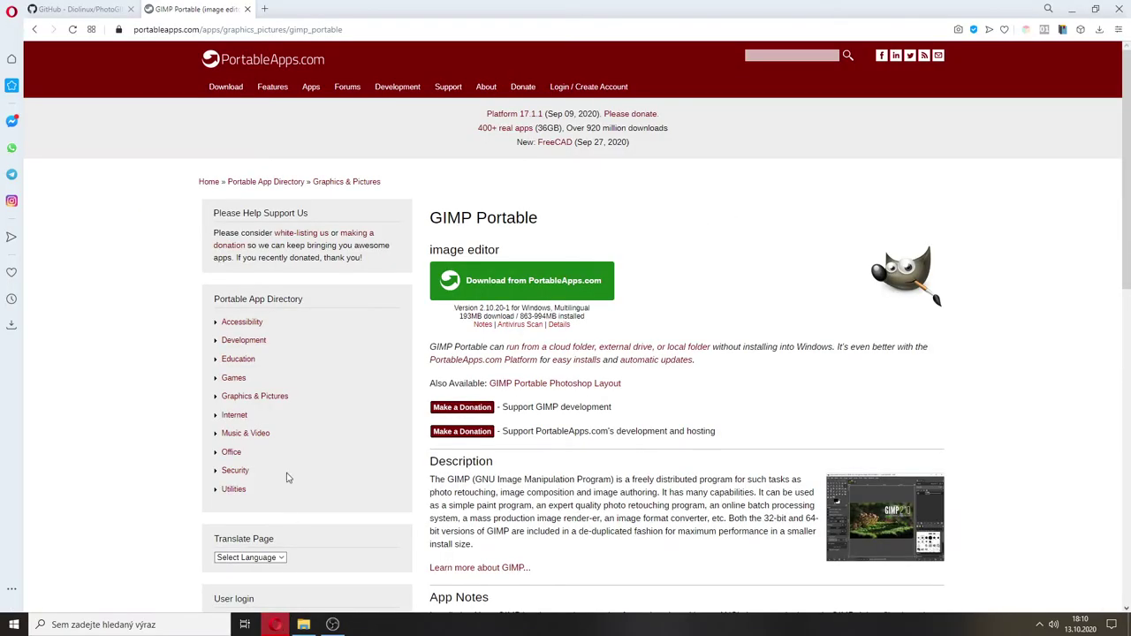
left_click(78, 10)
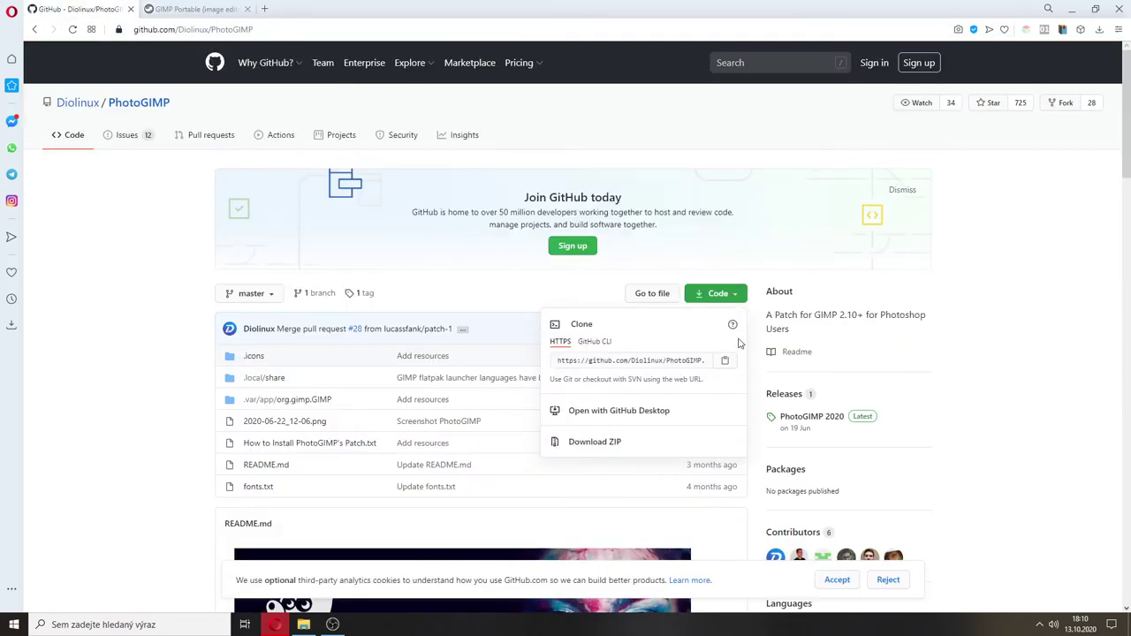
scroll(740, 344, "down", 2)
scroll(639, 325, "down", 3)
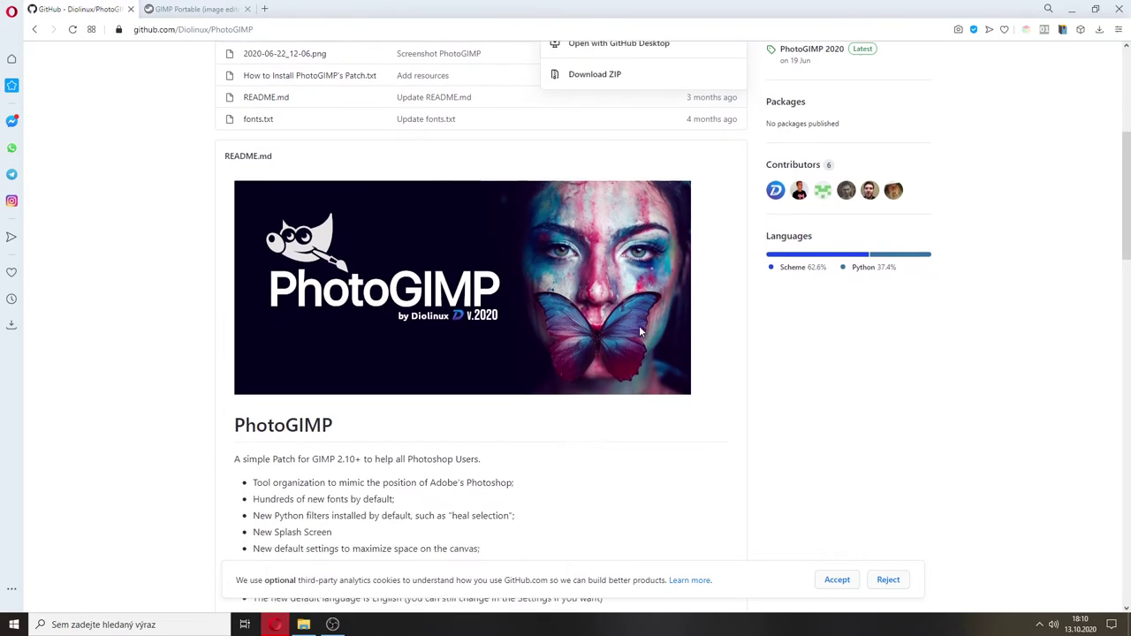
scroll(575, 326, "down", 2)
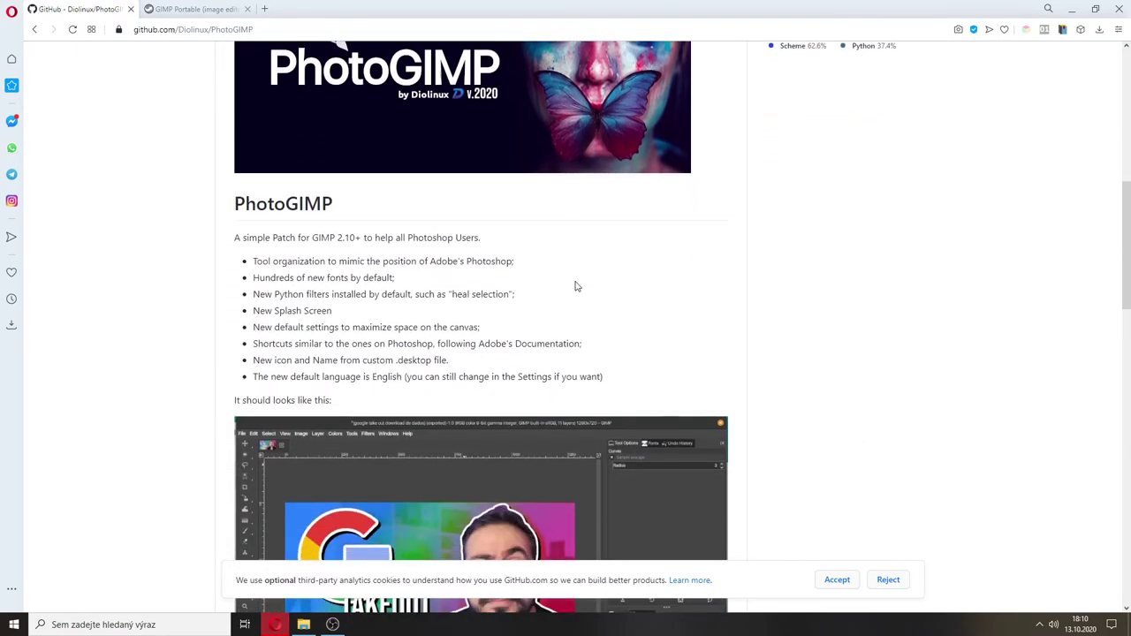
scroll(576, 282, "down", 2)
scroll(548, 296, "down", 9)
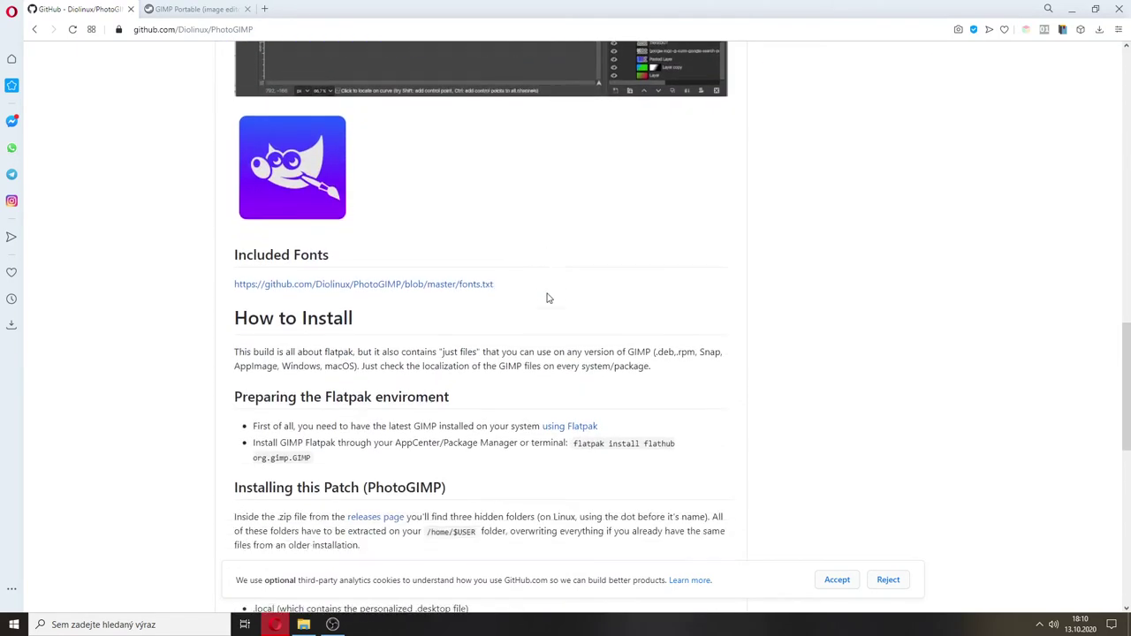
scroll(548, 298, "down", 4)
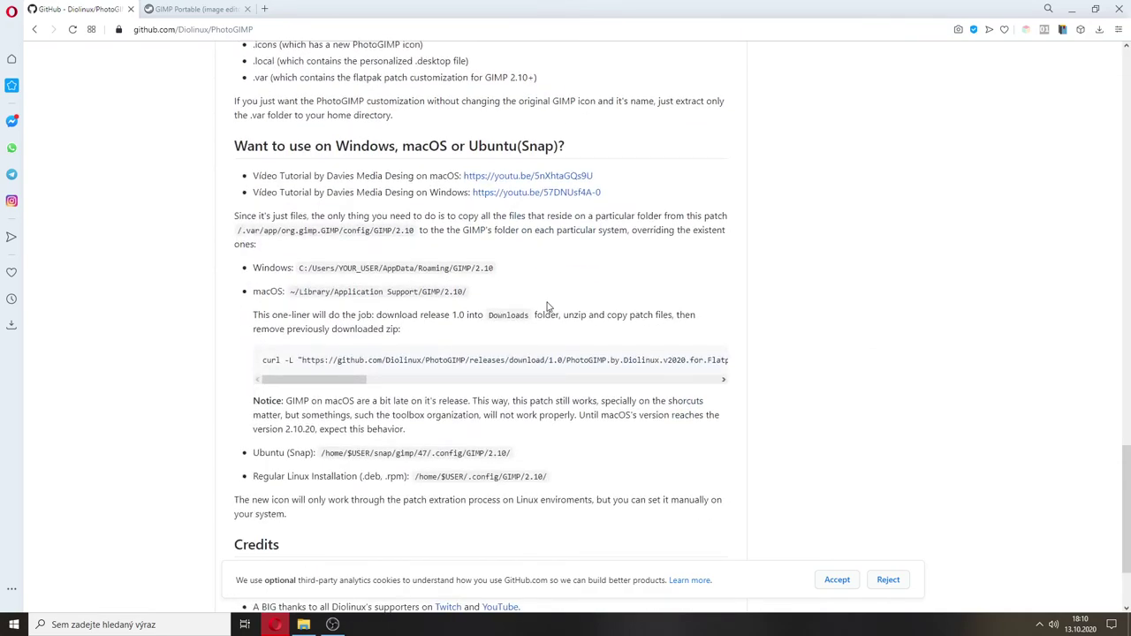
scroll(547, 307, "down", 2)
scroll(548, 307, "up", 8)
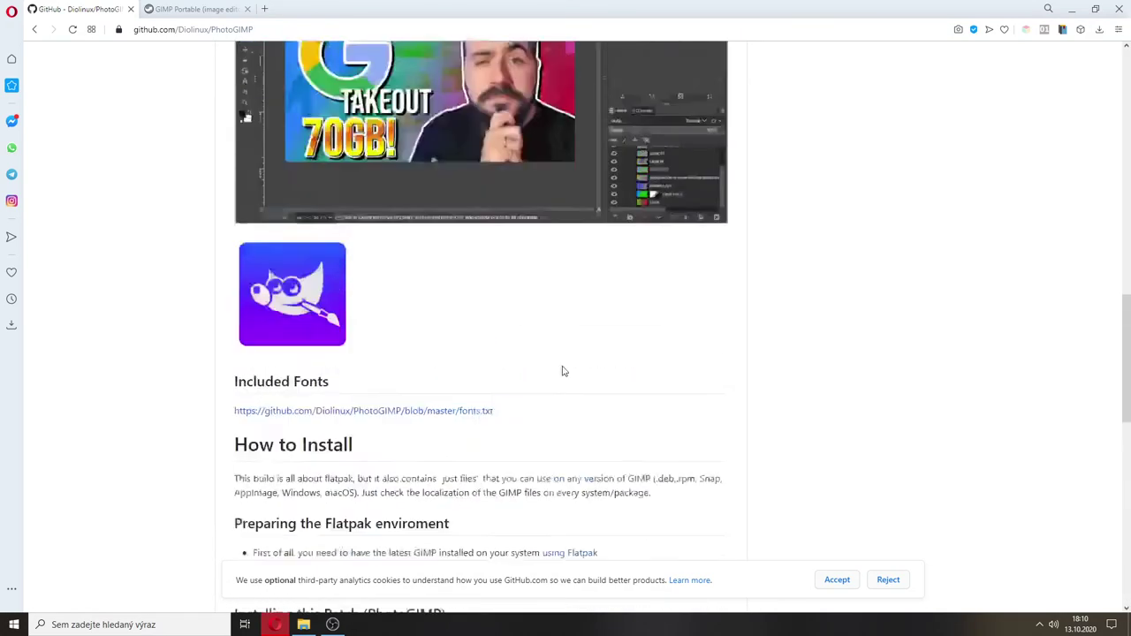
scroll(564, 371, "up", 15)
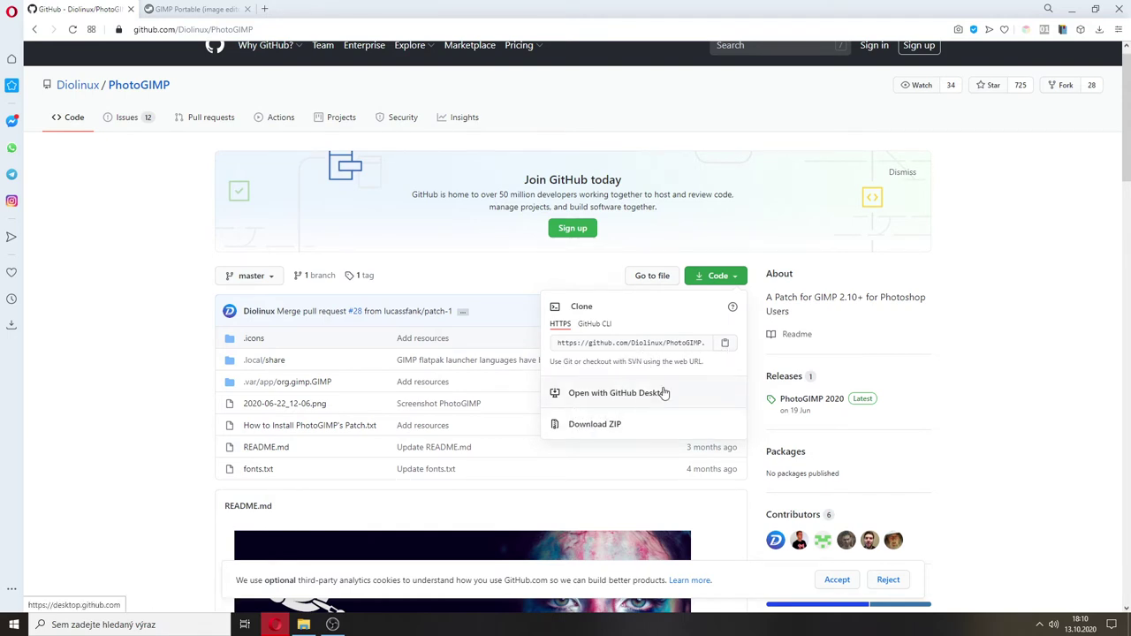
left_click(732, 276)
left_click(731, 276)
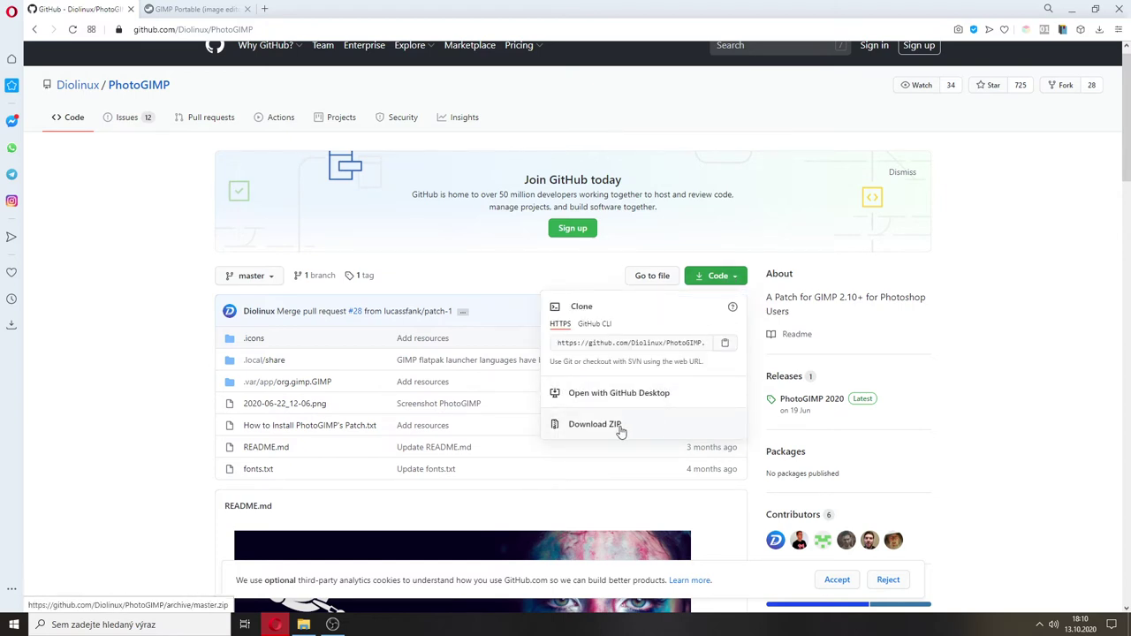
Switch to File Explorer, return to the Grafika folder and open the PhotoGIMP-master folder
left_click(303, 624)
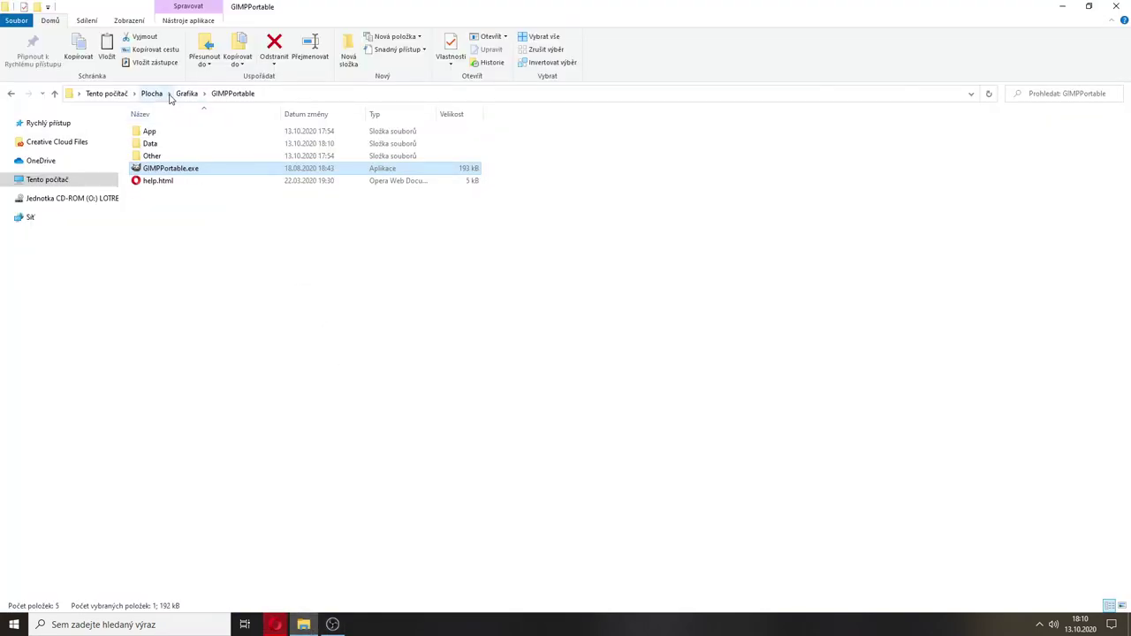
left_click(186, 94)
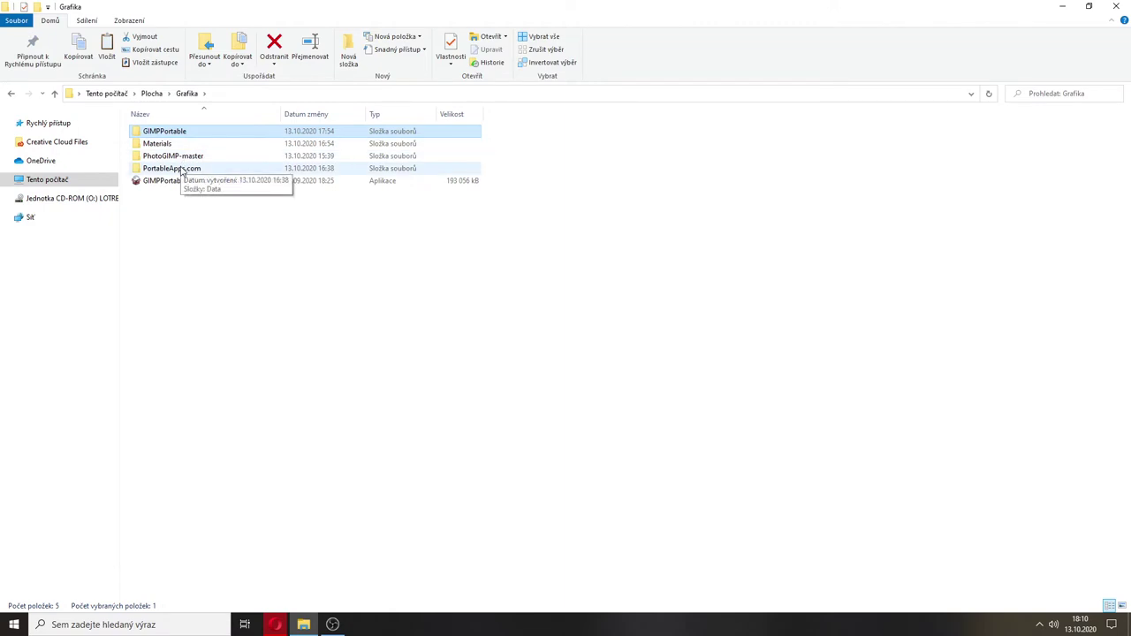
left_click(237, 159)
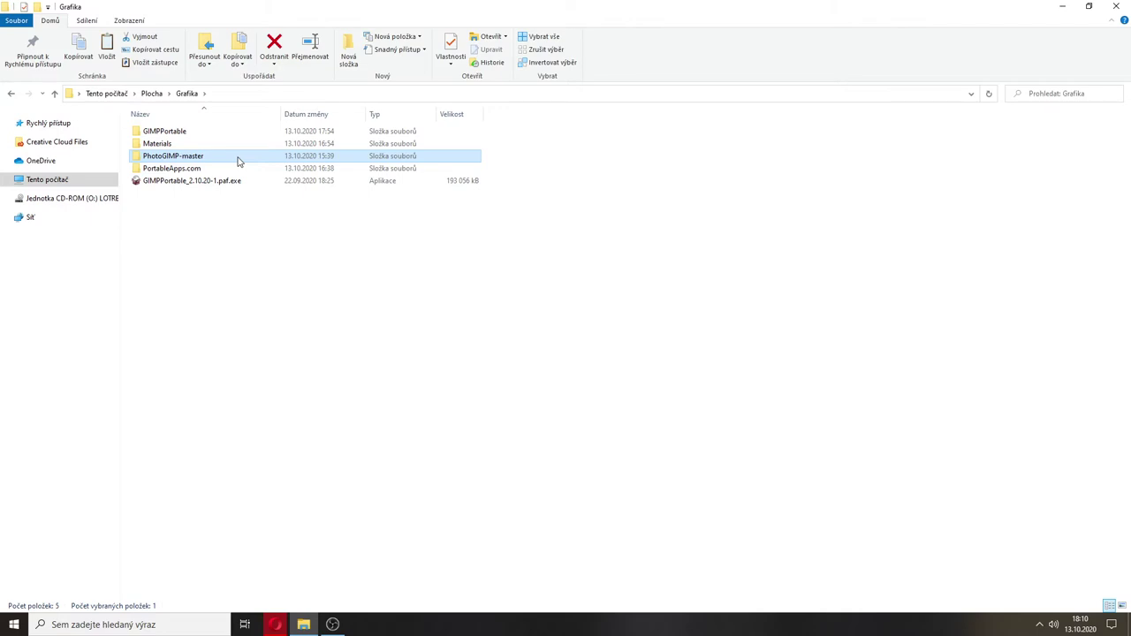
double_click(237, 159)
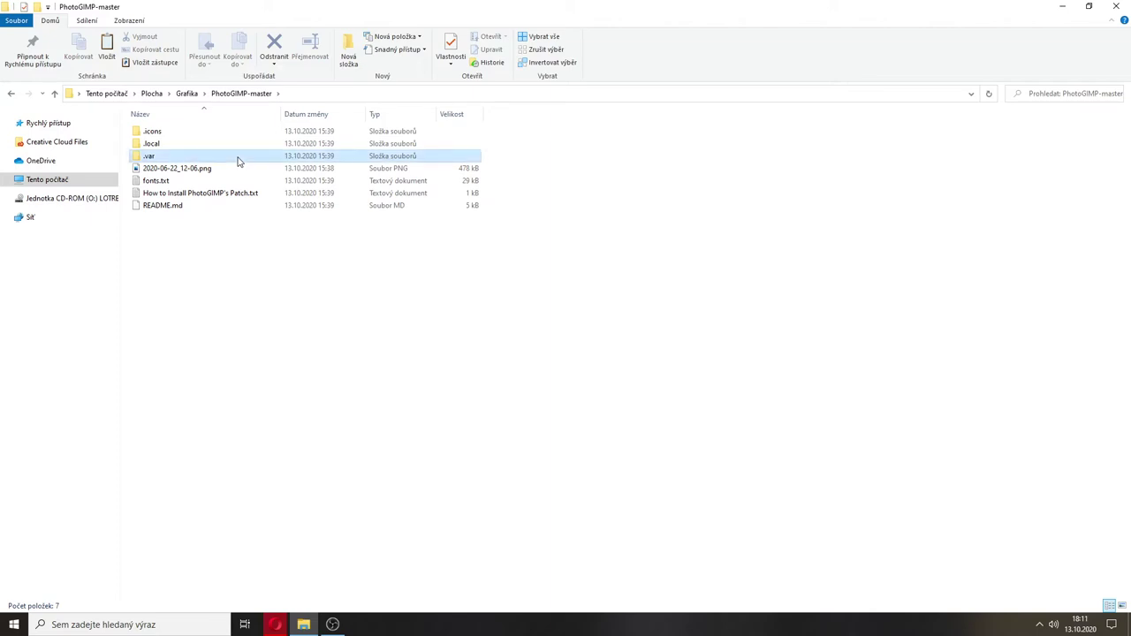
Copy all files and folders from .var\app\org.gimp.GIMP\config\GIMP\2.10 inside PhotoGIMP-master
double_click(237, 159)
double_click(174, 133)
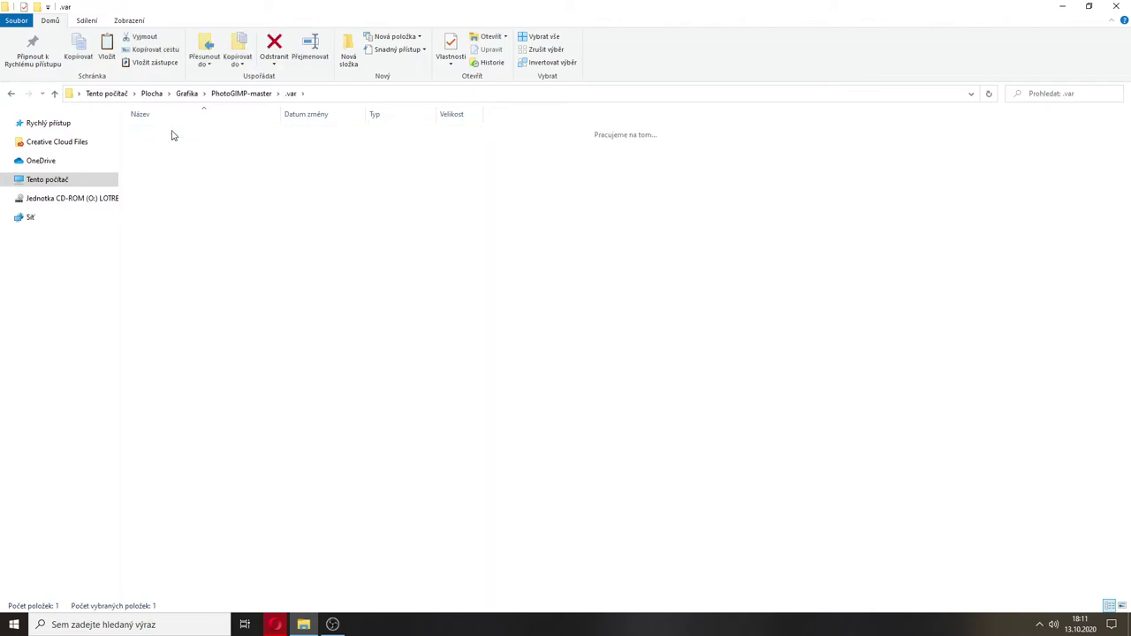
double_click(173, 133)
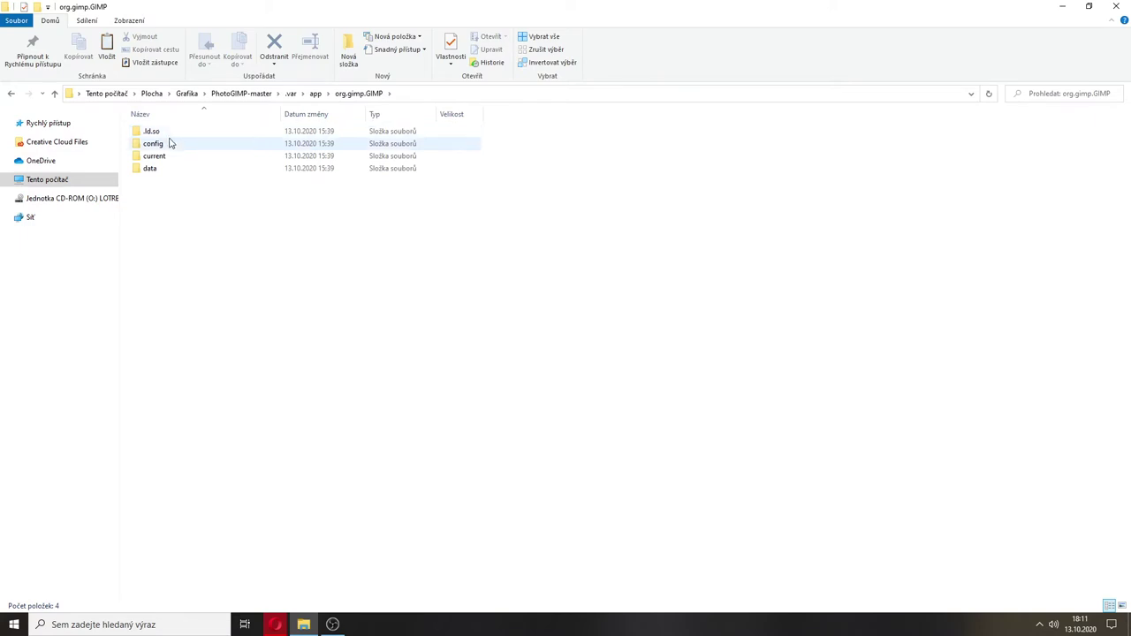
double_click(166, 147)
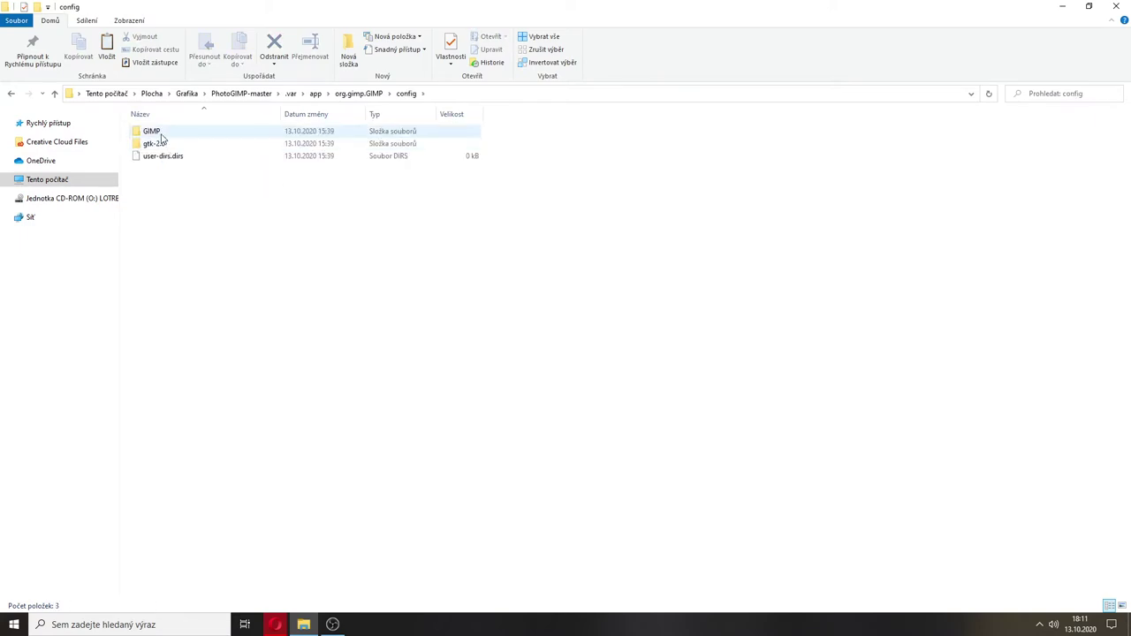
double_click(160, 135)
double_click(150, 131)
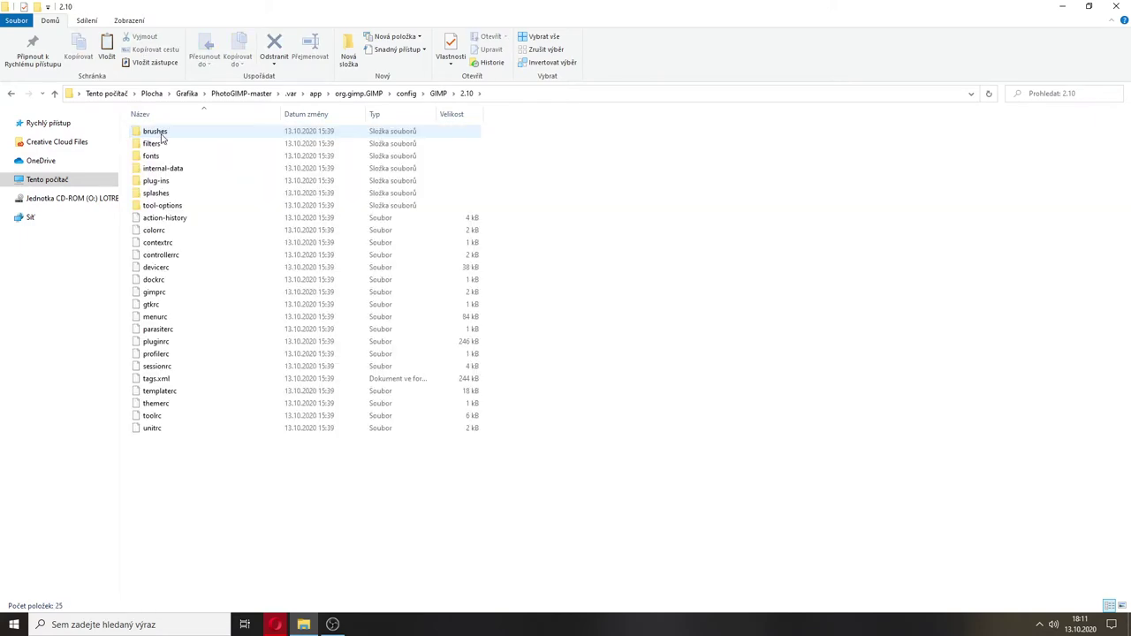
left_click(214, 297)
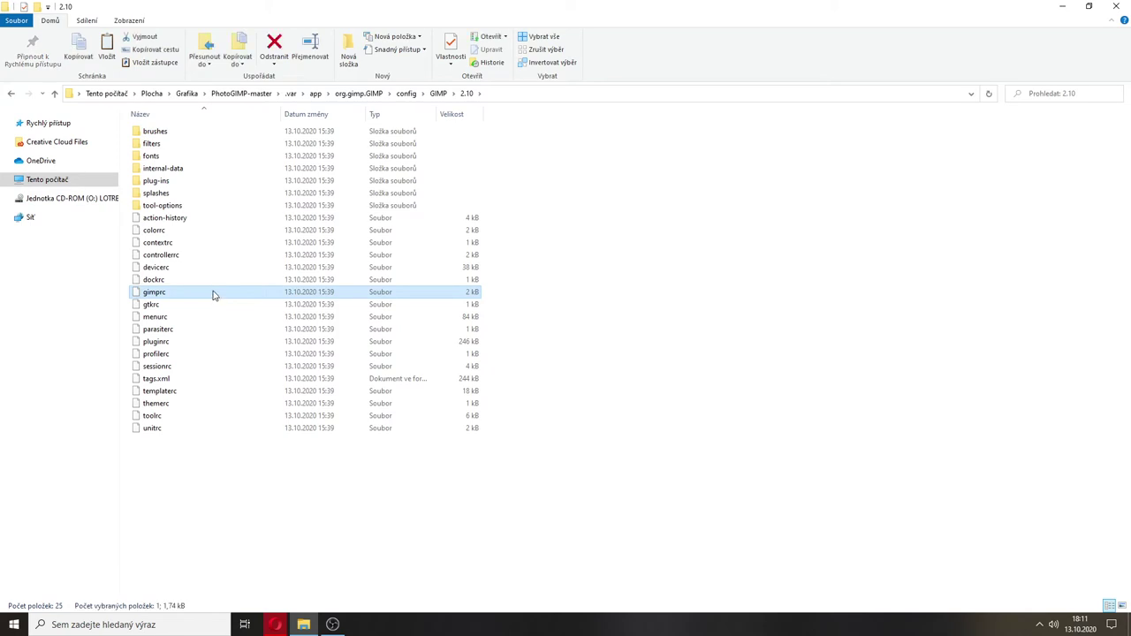
key("ctrl+a")
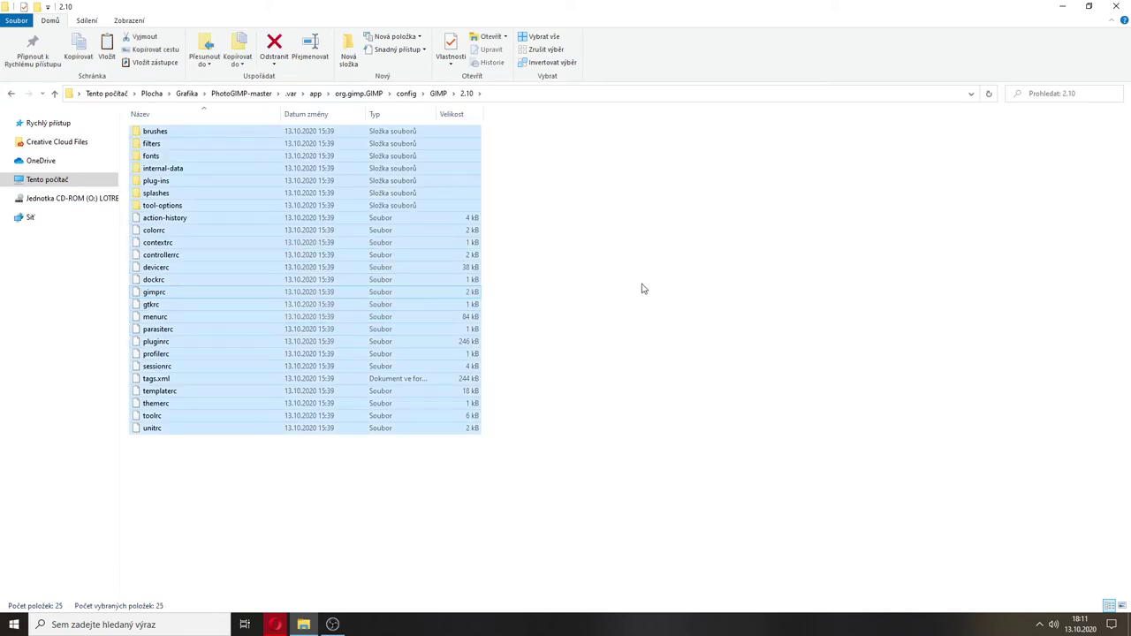
Replace the entire contents of Grafika\GIMPPortable\Data\.gimp with the copied PhotoGIMP files
left_click(186, 93)
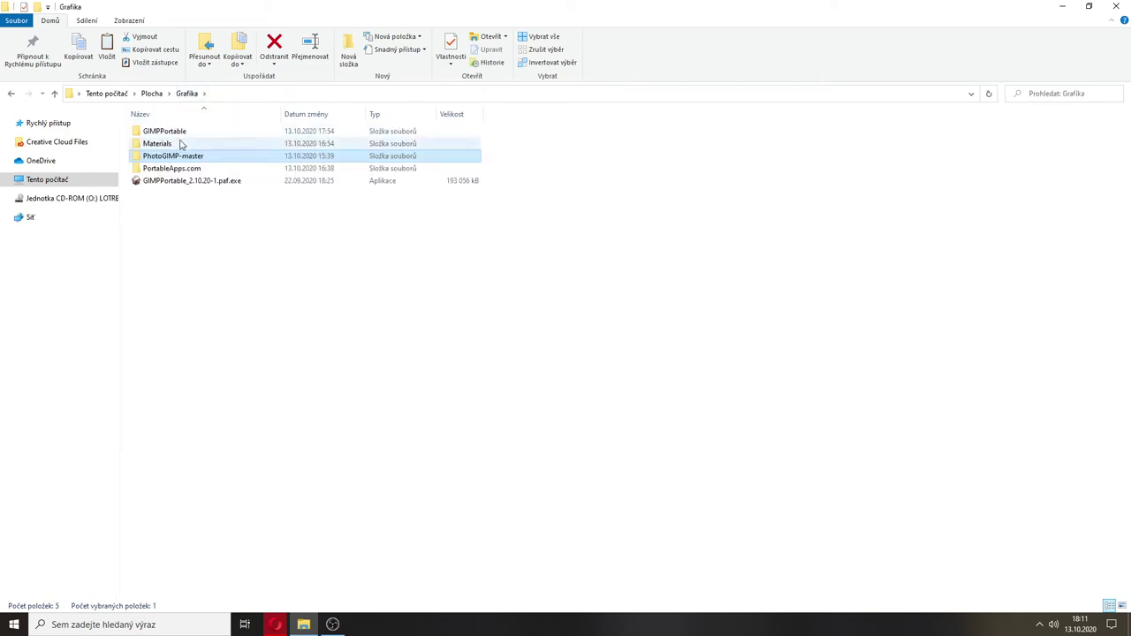
left_click(177, 134)
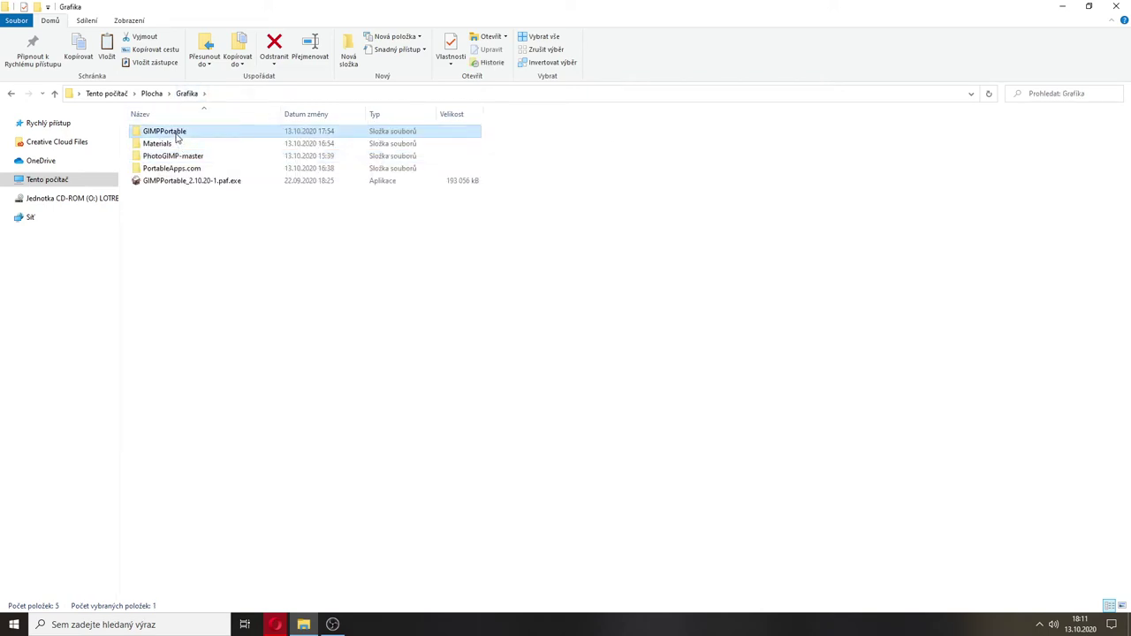
double_click(177, 133)
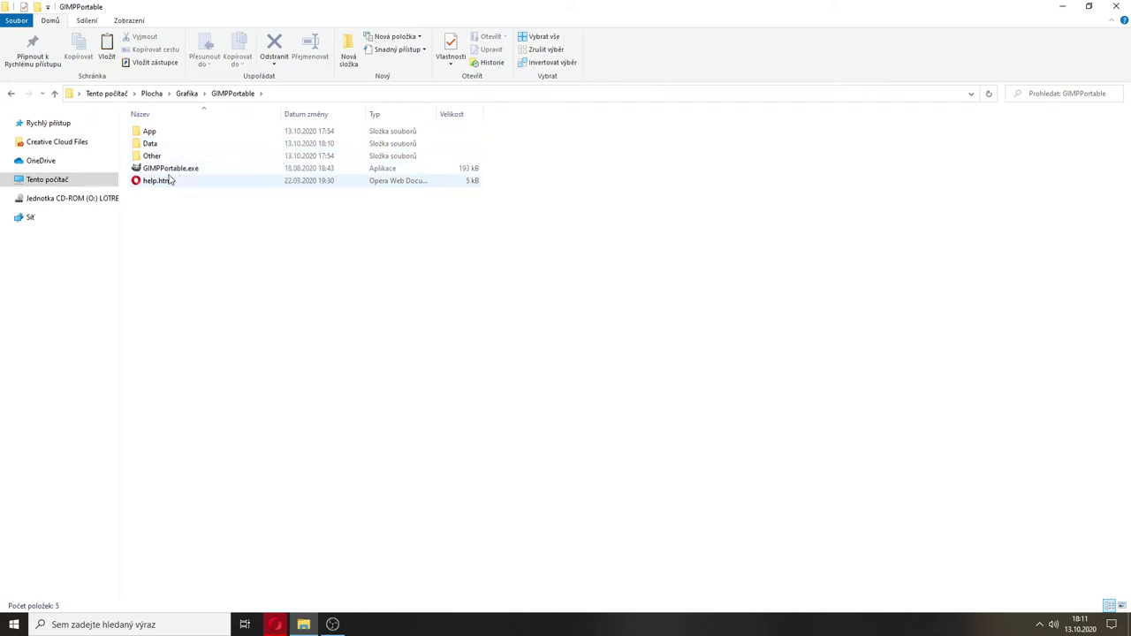
left_click(160, 148)
double_click(160, 148)
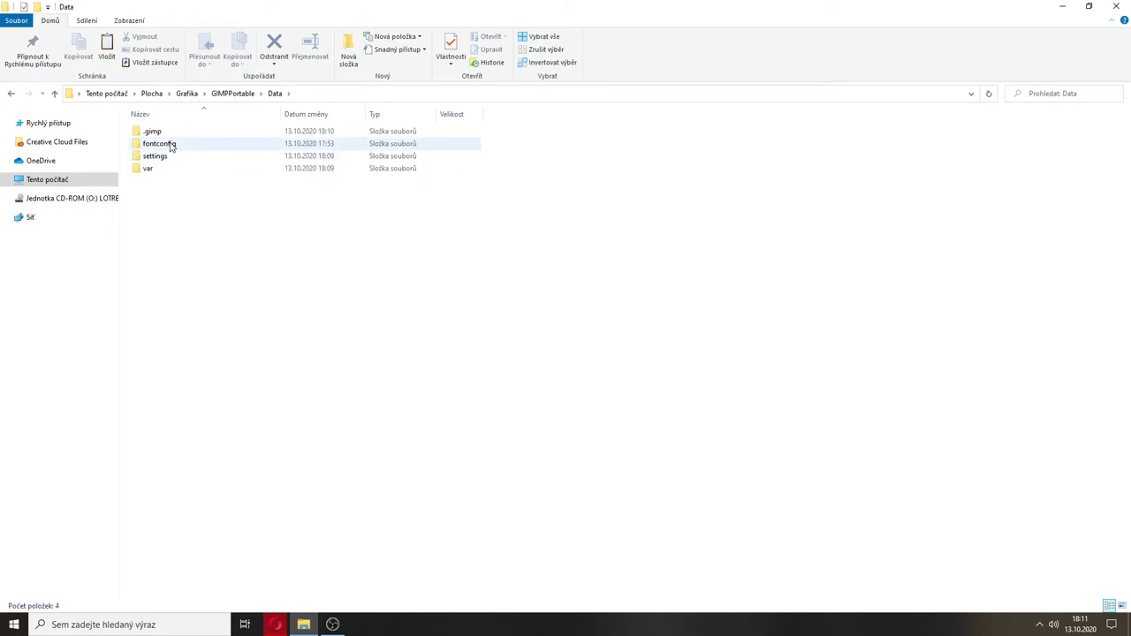
double_click(164, 133)
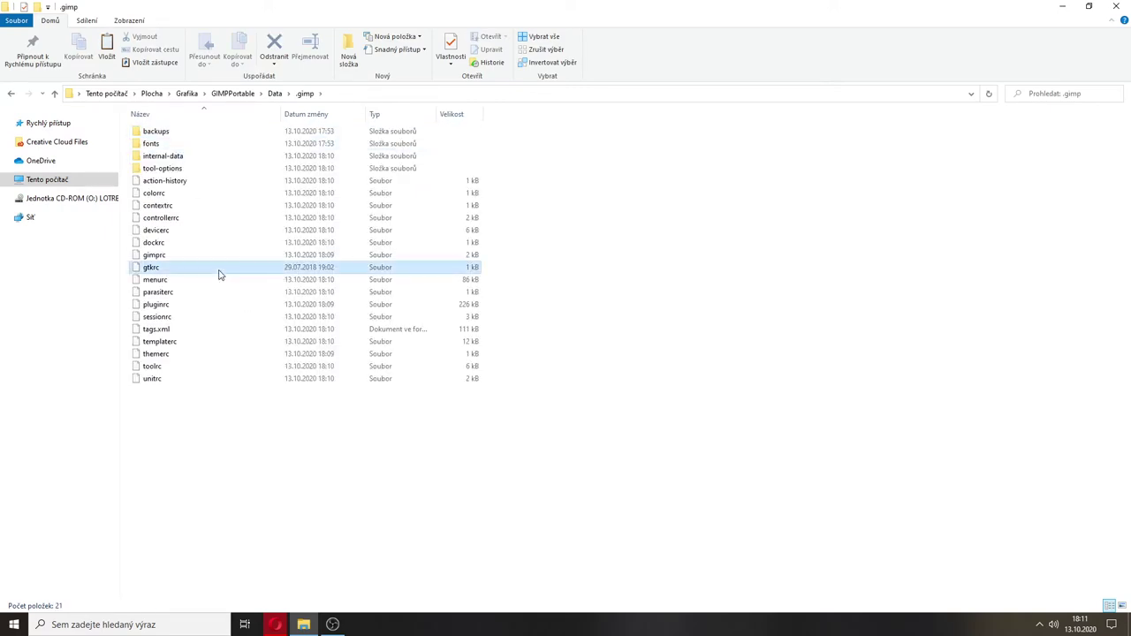
key("ctrl+a")
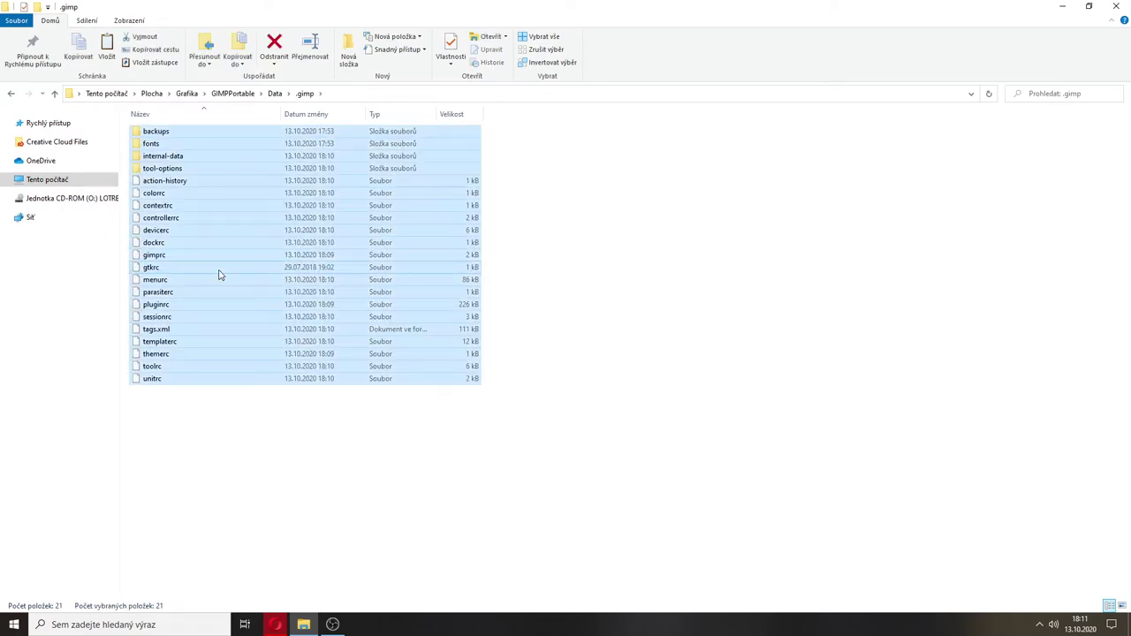
key("Delete")
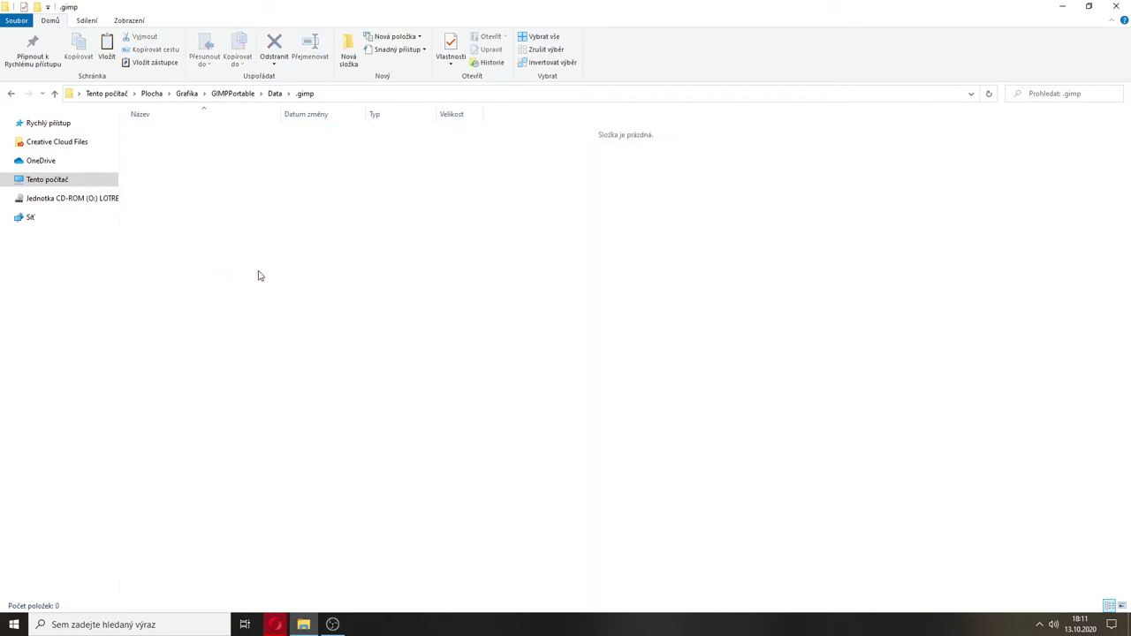
key("ctrl+v")
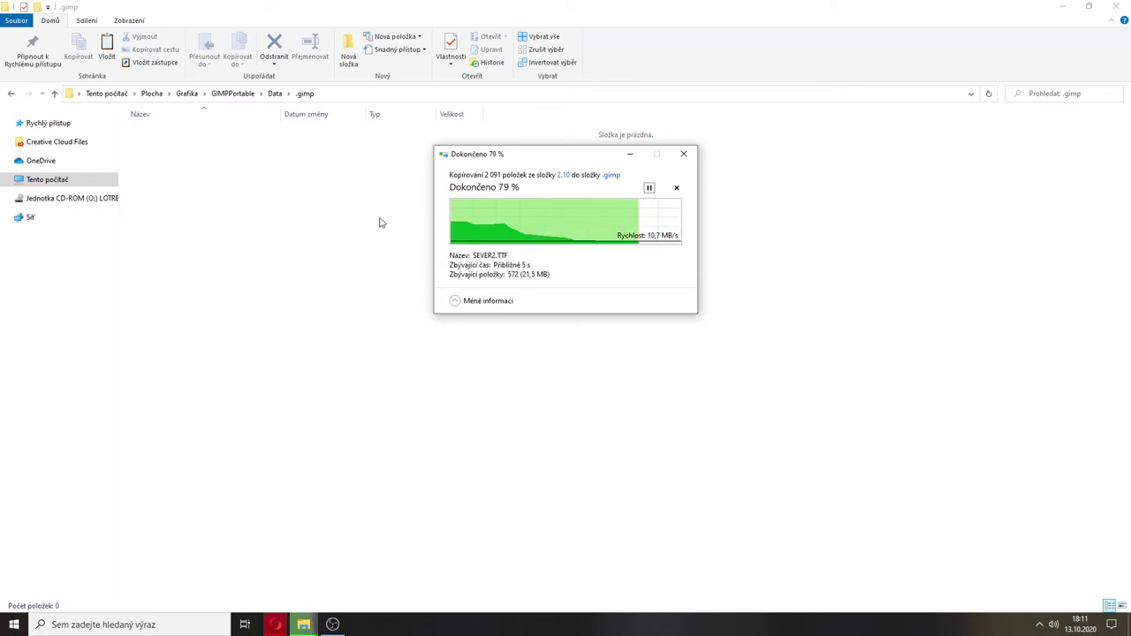
Return to the Grafika folder and rename the GIMPPortable folder as PhotoGIMPPortable
left_click(187, 93)
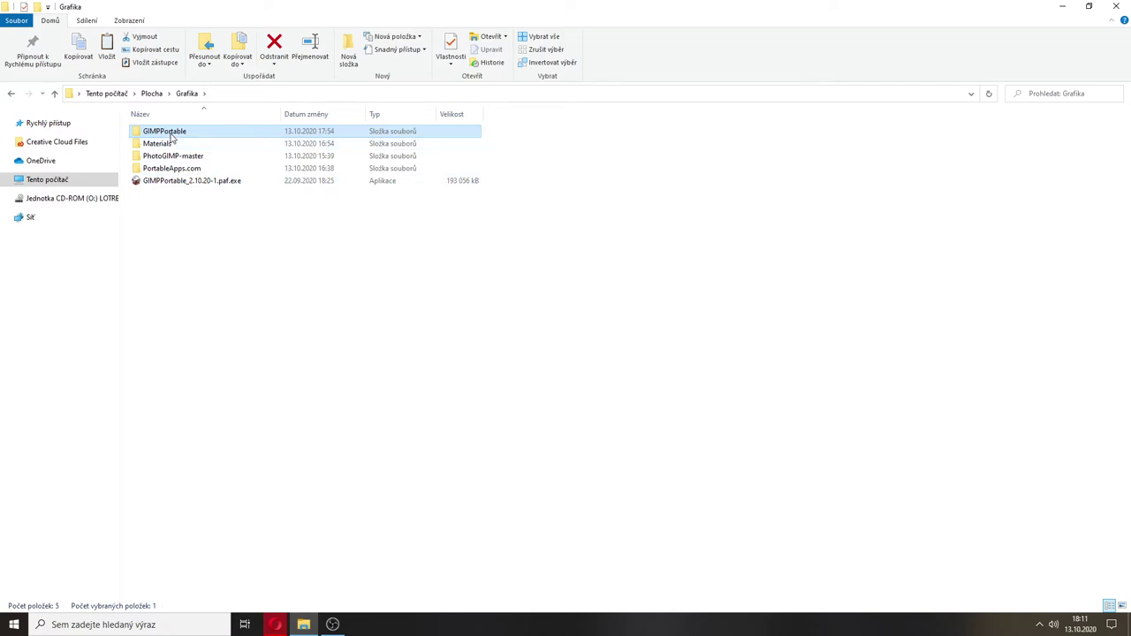
right_click(173, 135)
left_click(227, 447)
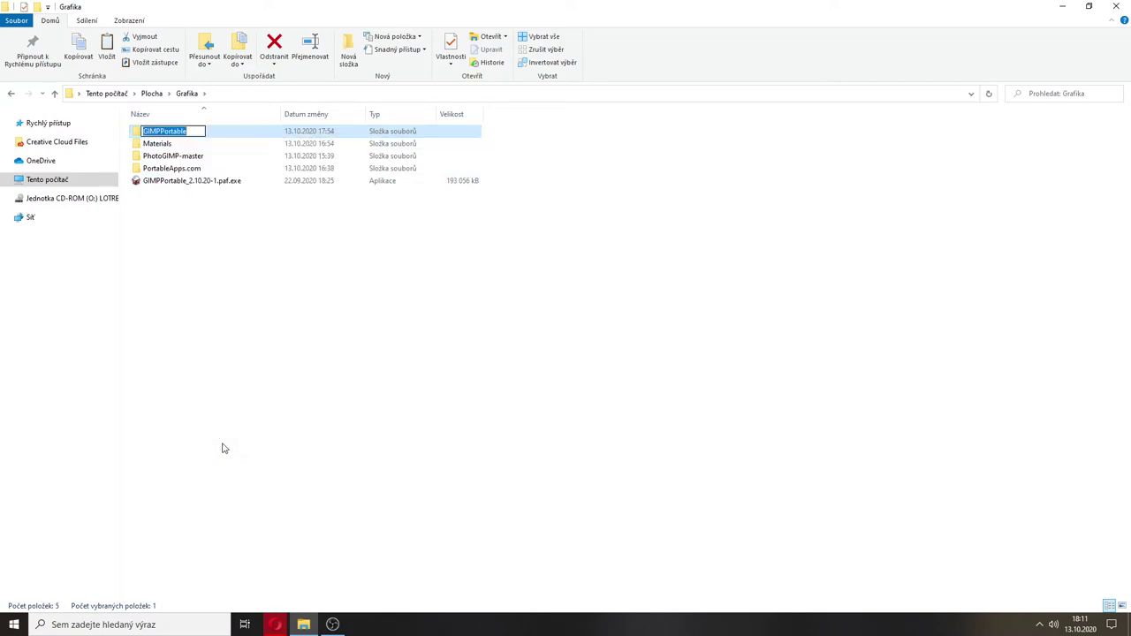
key("Home")
type("Photo")
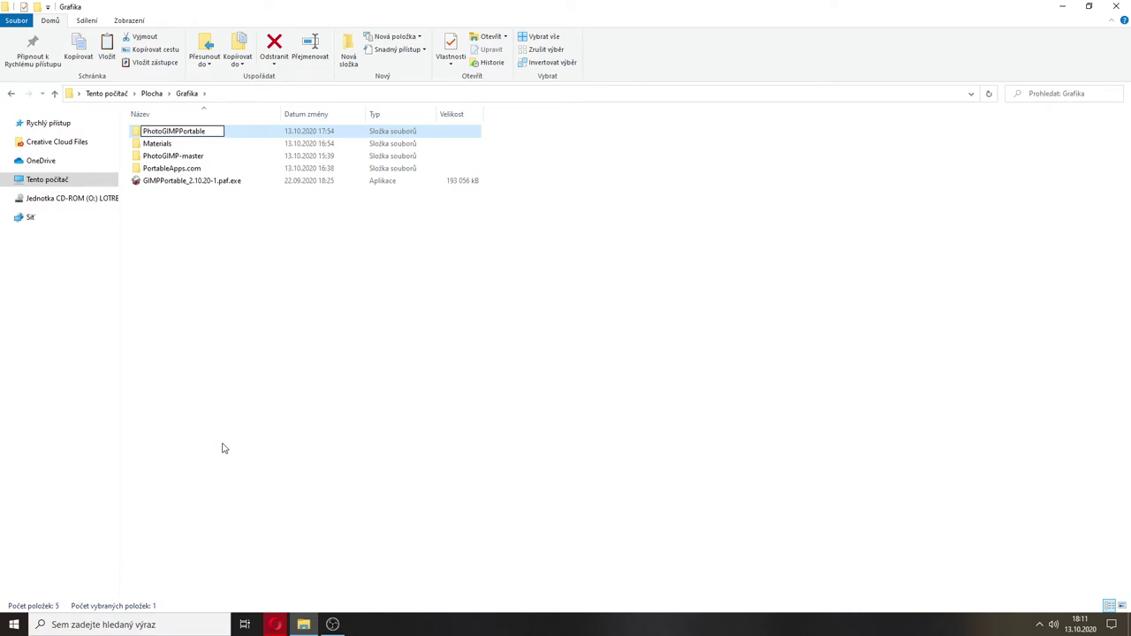
key("Return")
Launch GIMPPortable.exe from the PhotoGIMPPortable folder and dismiss the About GIMP dialog
key("Return")
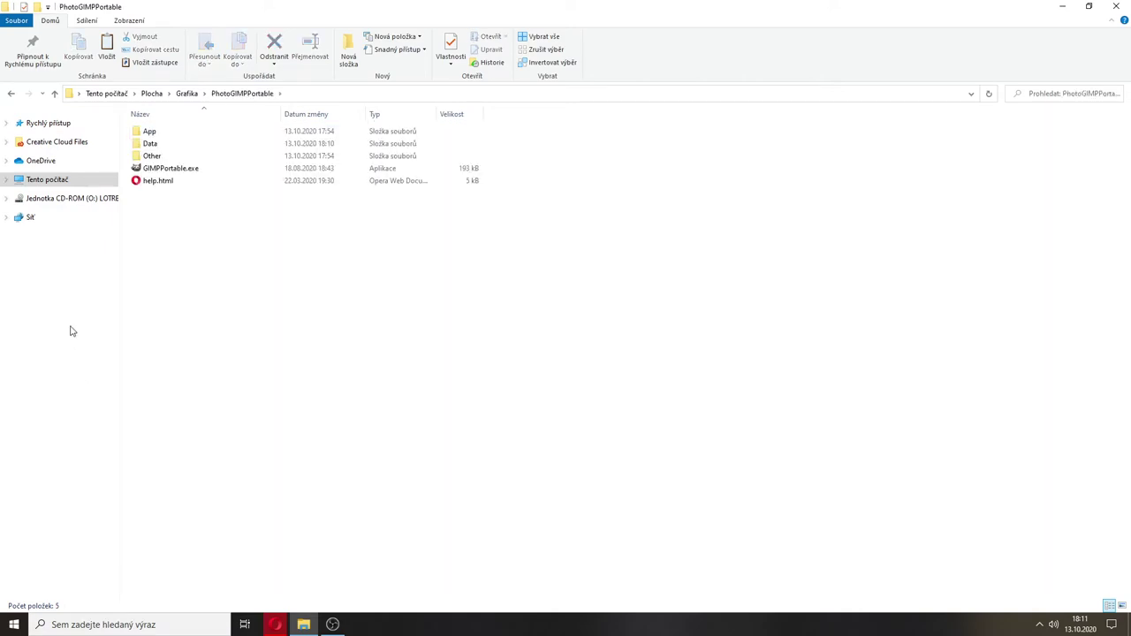
double_click(182, 171)
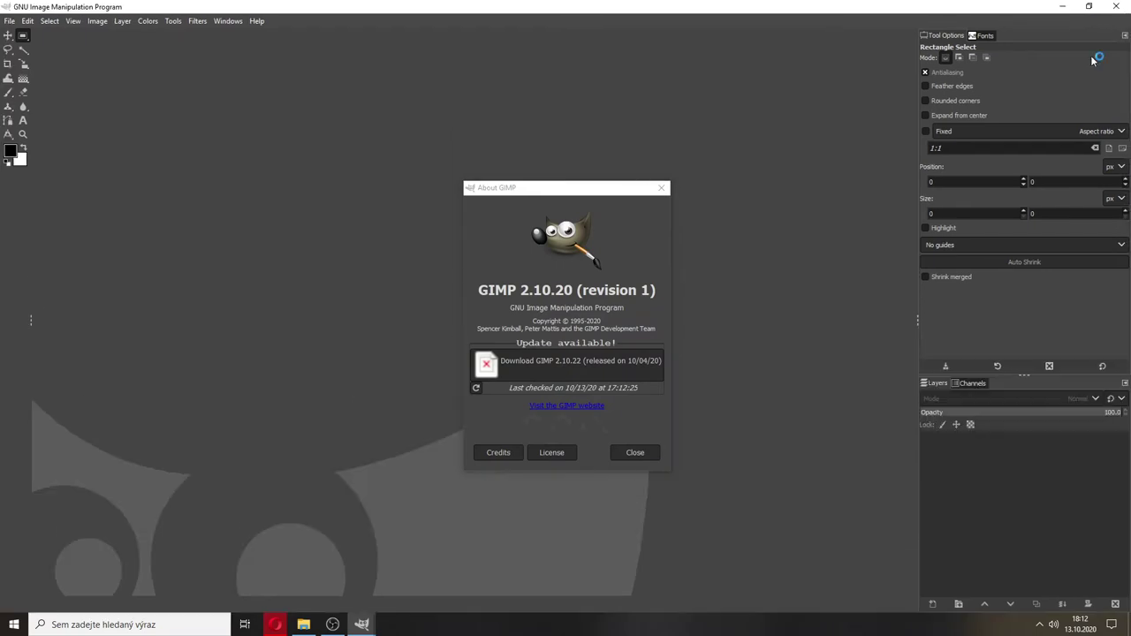
left_click(629, 453)
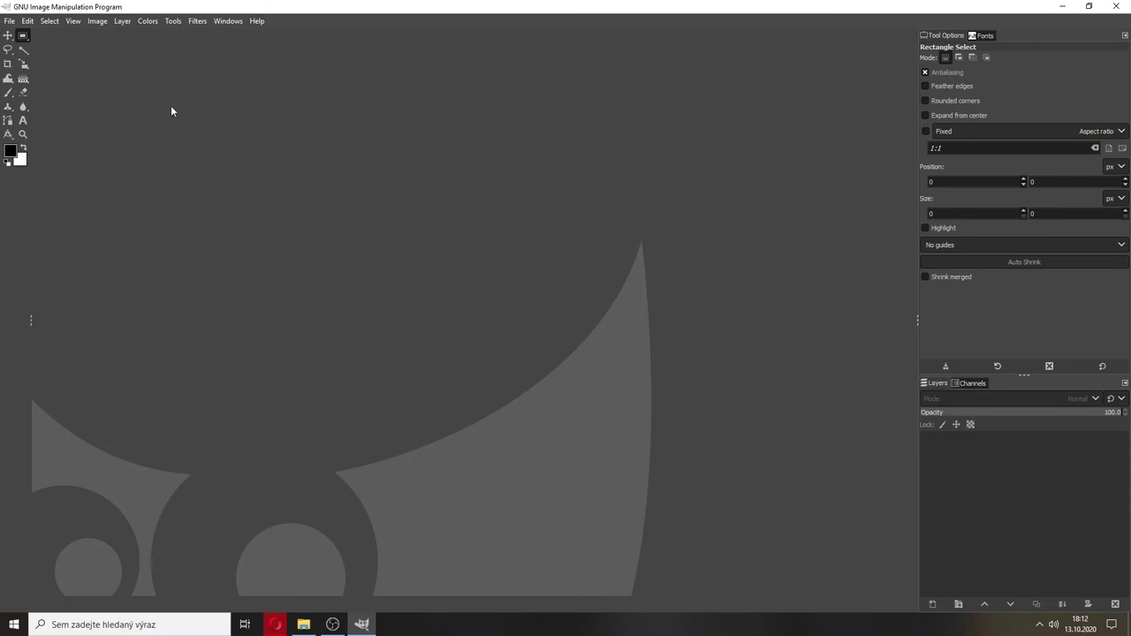
Open GIMP's preferences, look through the import, color, tool and default image settings, and display the Interface settings
left_click(30, 21)
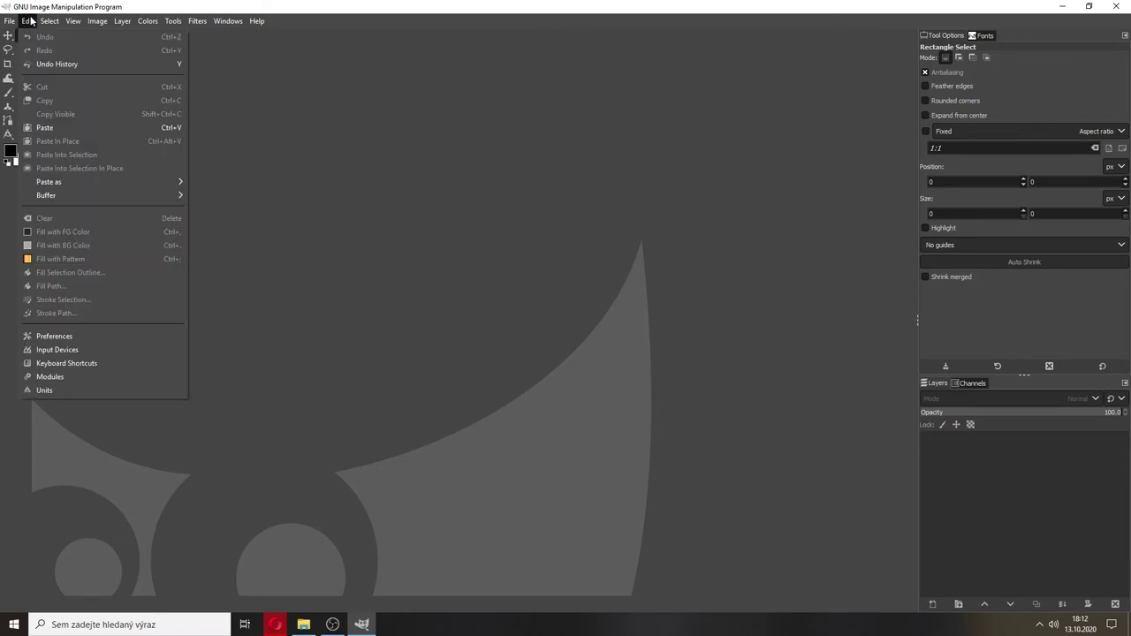
left_click(80, 336)
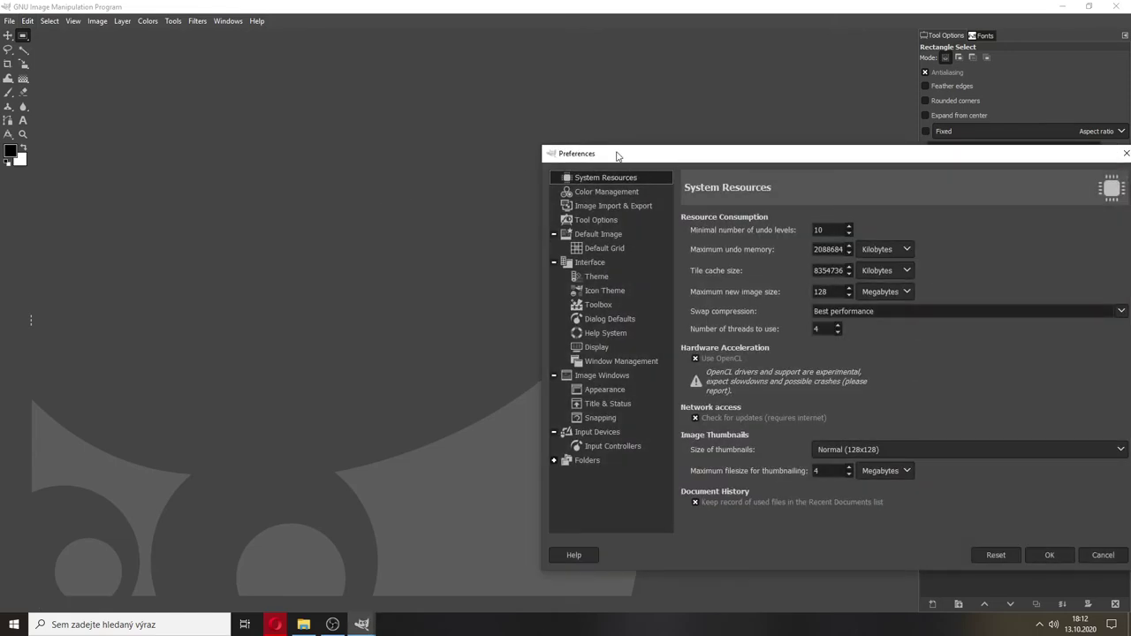
left_click_drag(618, 154, 311, 131)
left_click(300, 178)
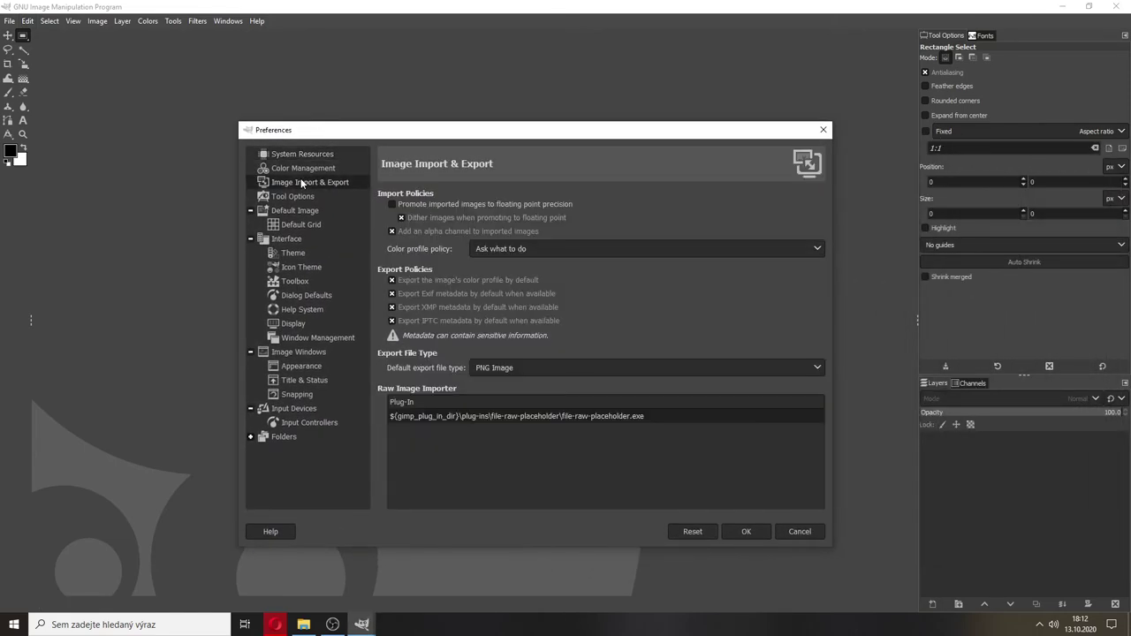
left_click(294, 171)
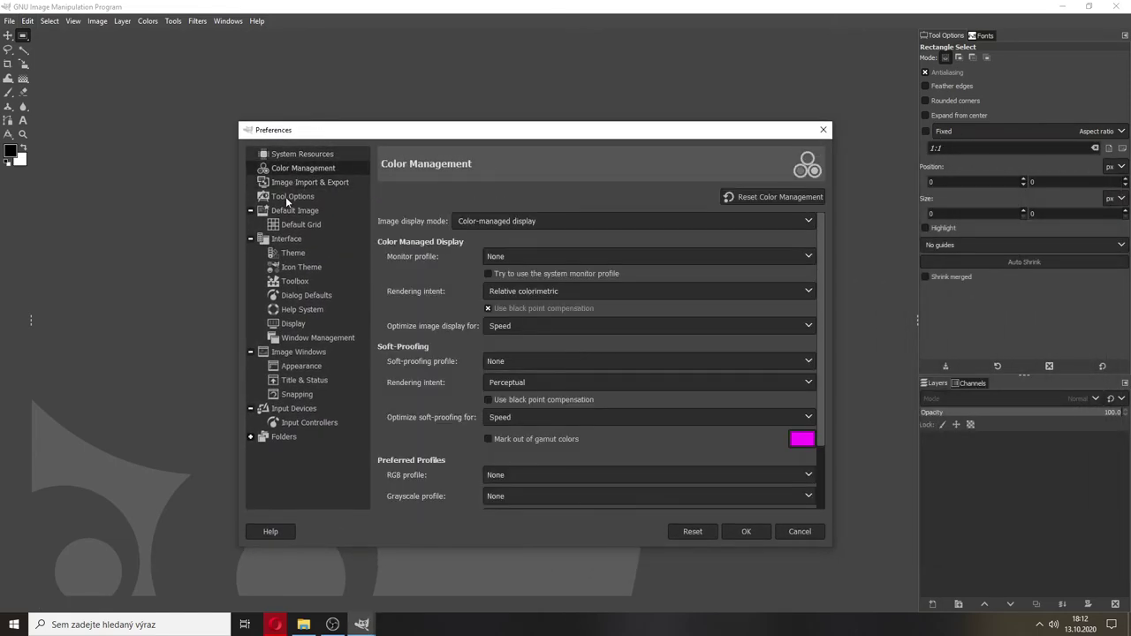
left_click(286, 196)
left_click(284, 209)
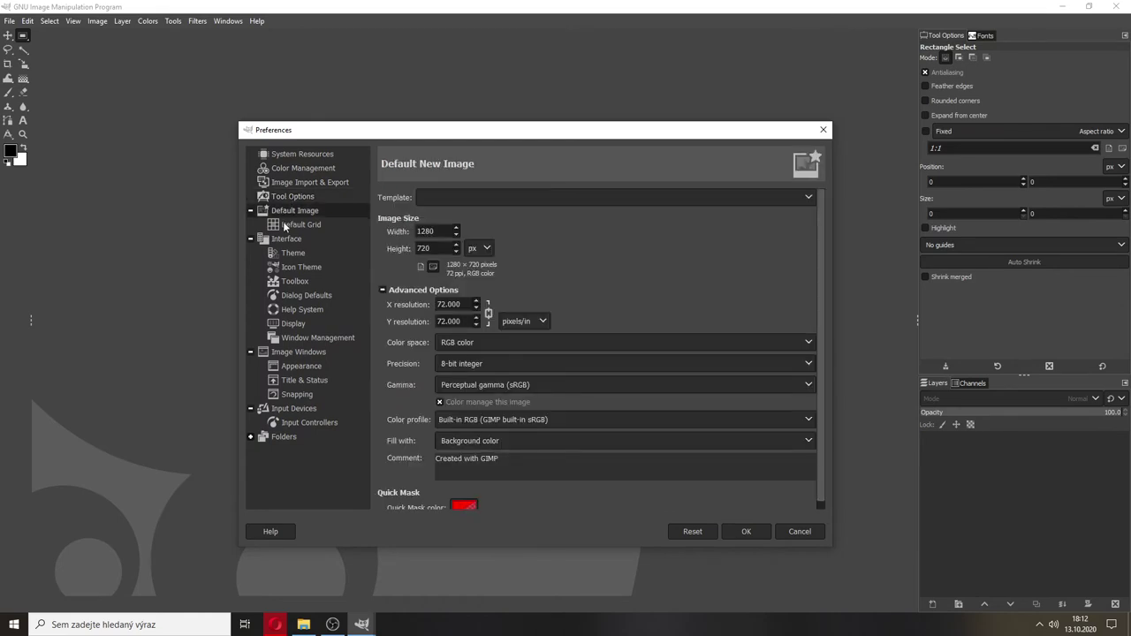
left_click(282, 221)
left_click(284, 239)
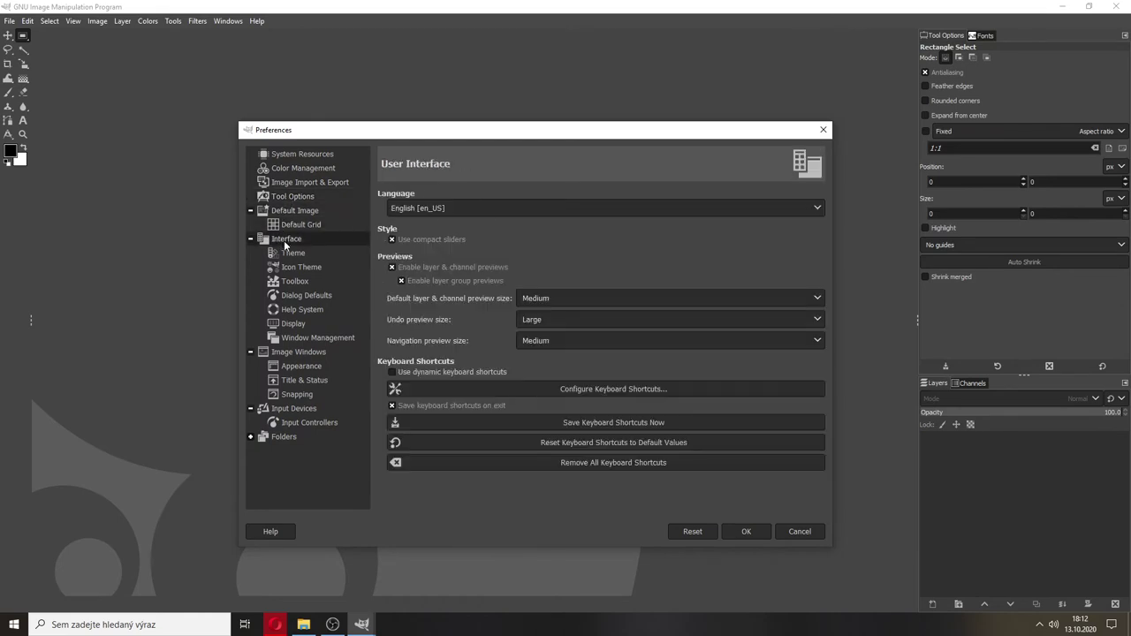
Set the user interface language to čeština [cs], accept the preferences and restart GIMP from GIMPPortable.exe
left_click(459, 211)
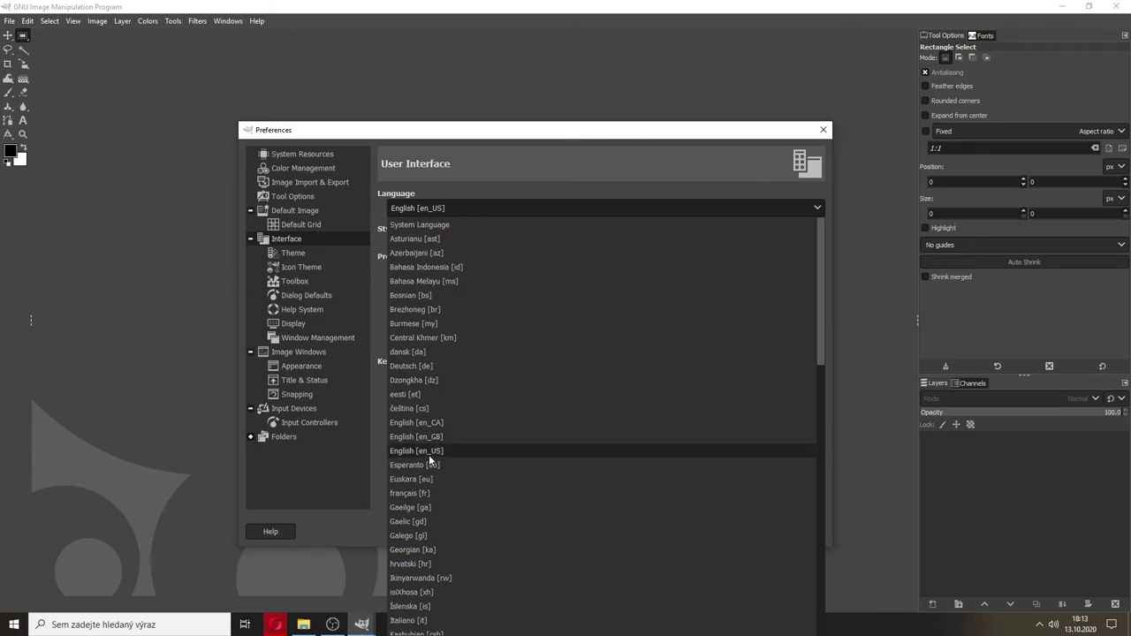
left_click(452, 408)
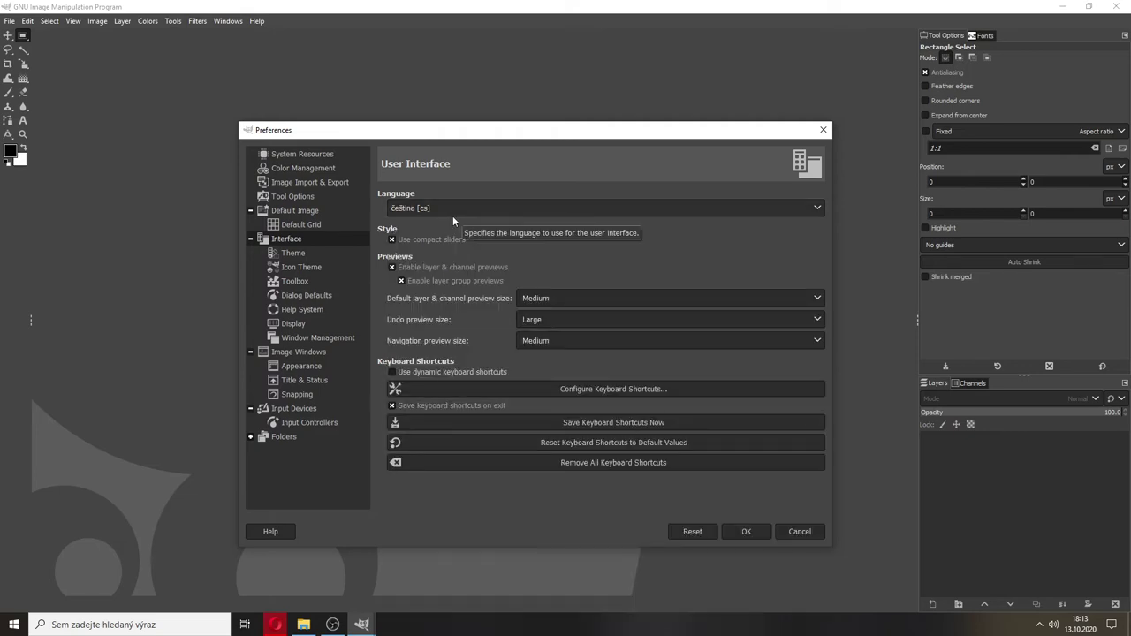
left_click(746, 530)
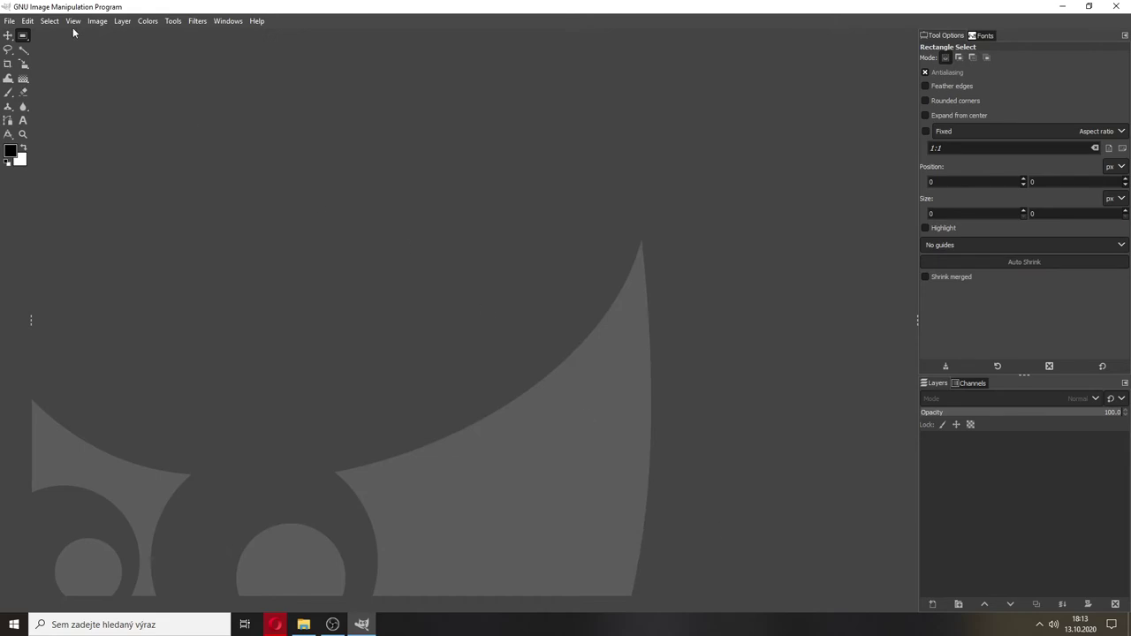
left_click(1115, 7)
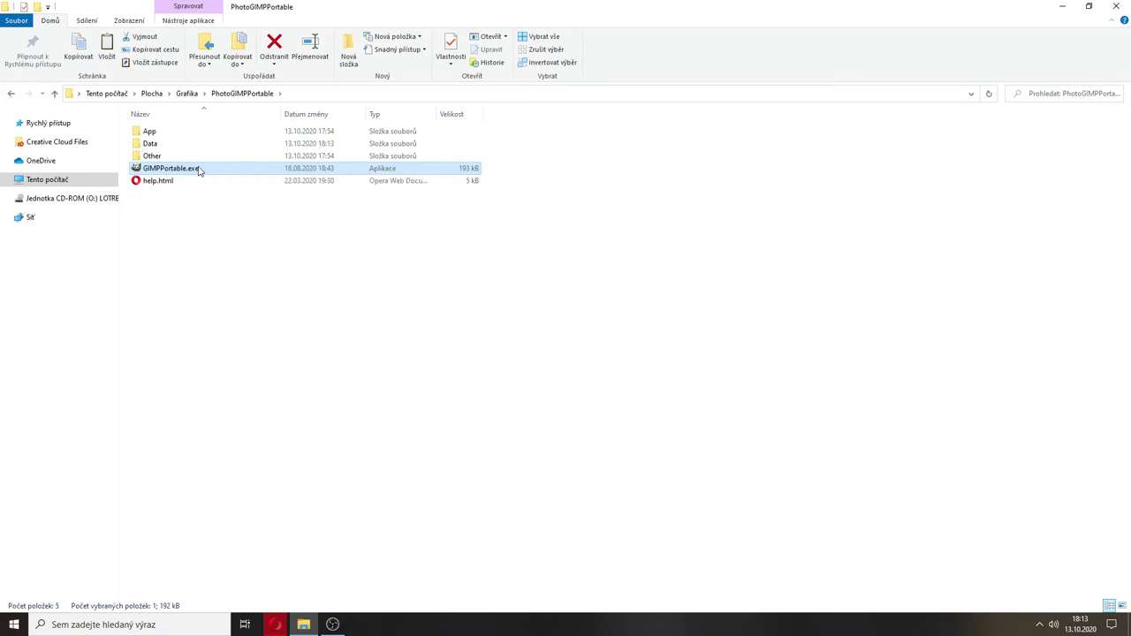
double_click(171, 168)
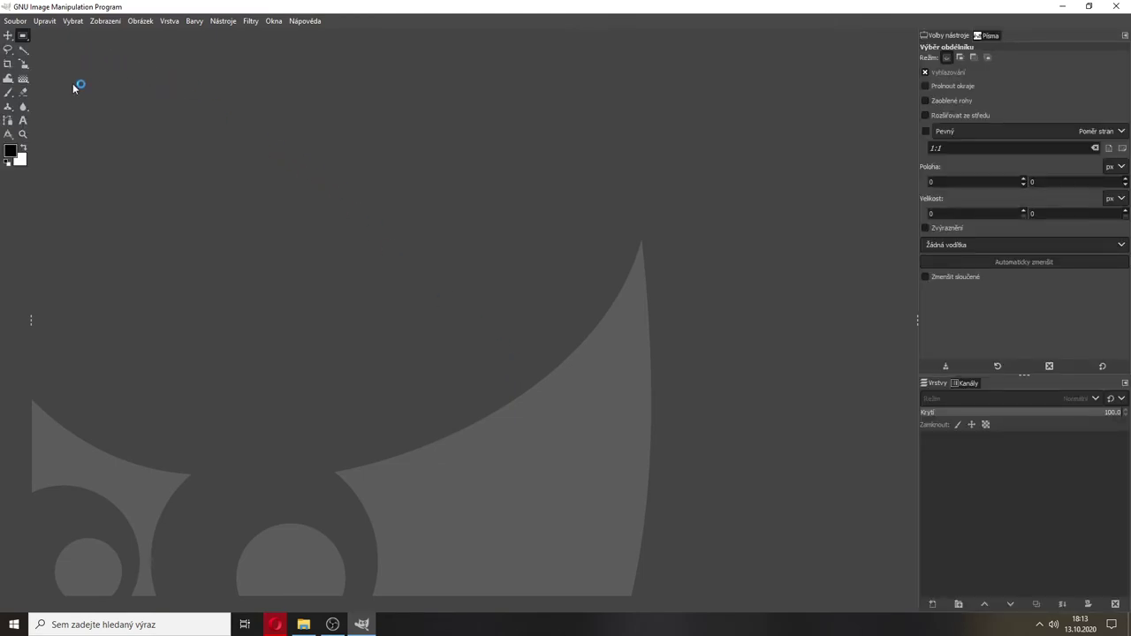
Open the preferences, preview the Light and Gray interface themes, and select the Dark theme
left_click(45, 21)
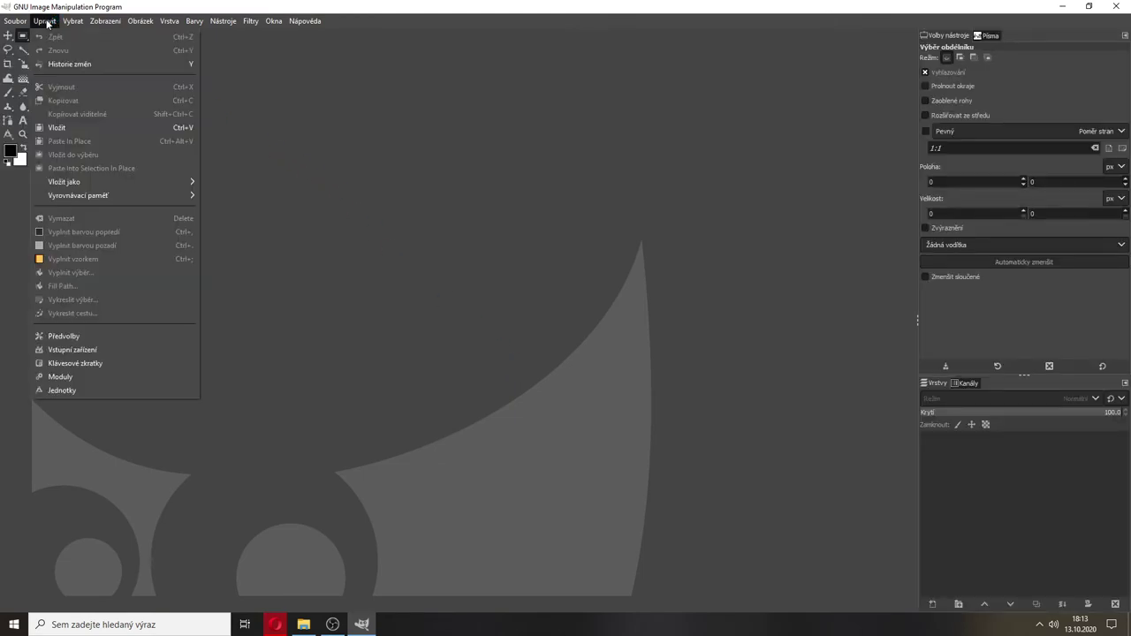
mouse_move(44, 21)
left_click(73, 335)
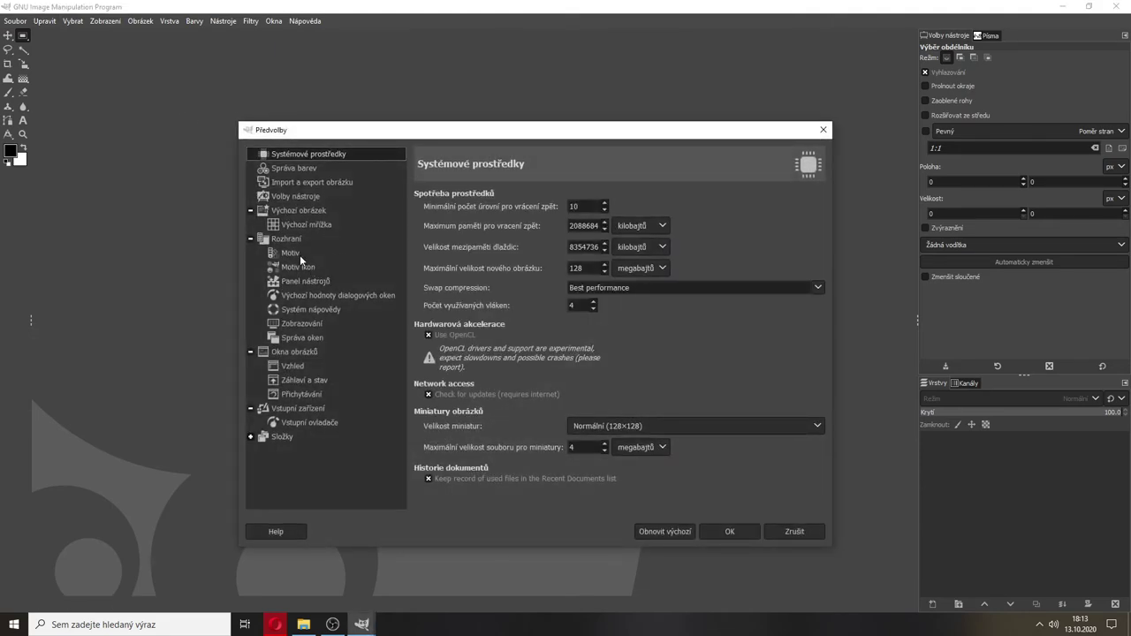
left_click(291, 253)
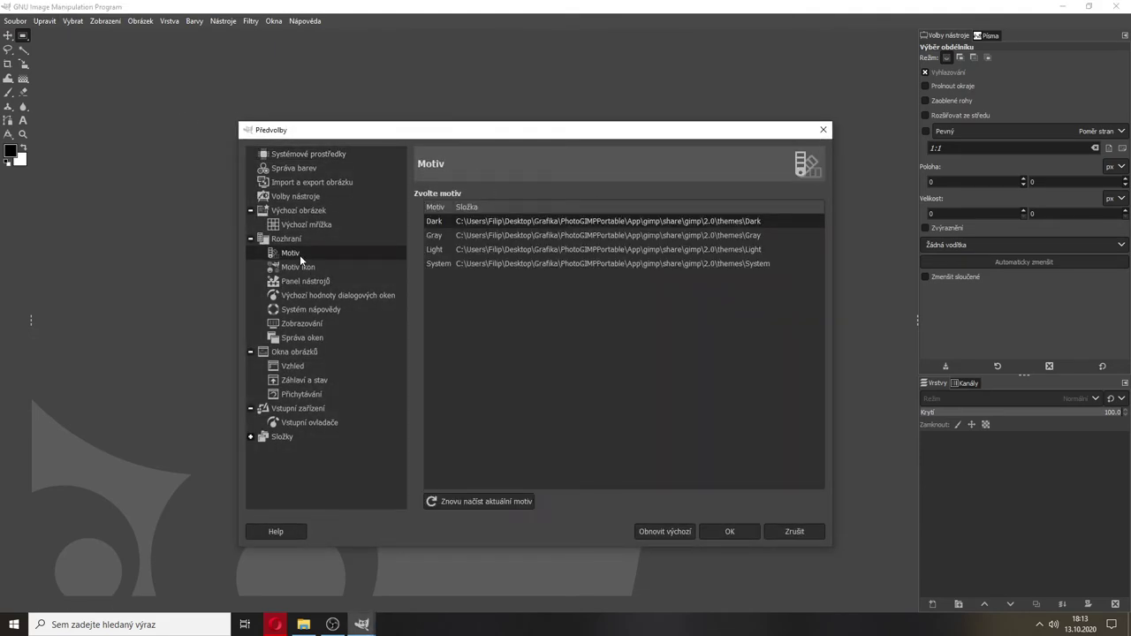
left_click(442, 249)
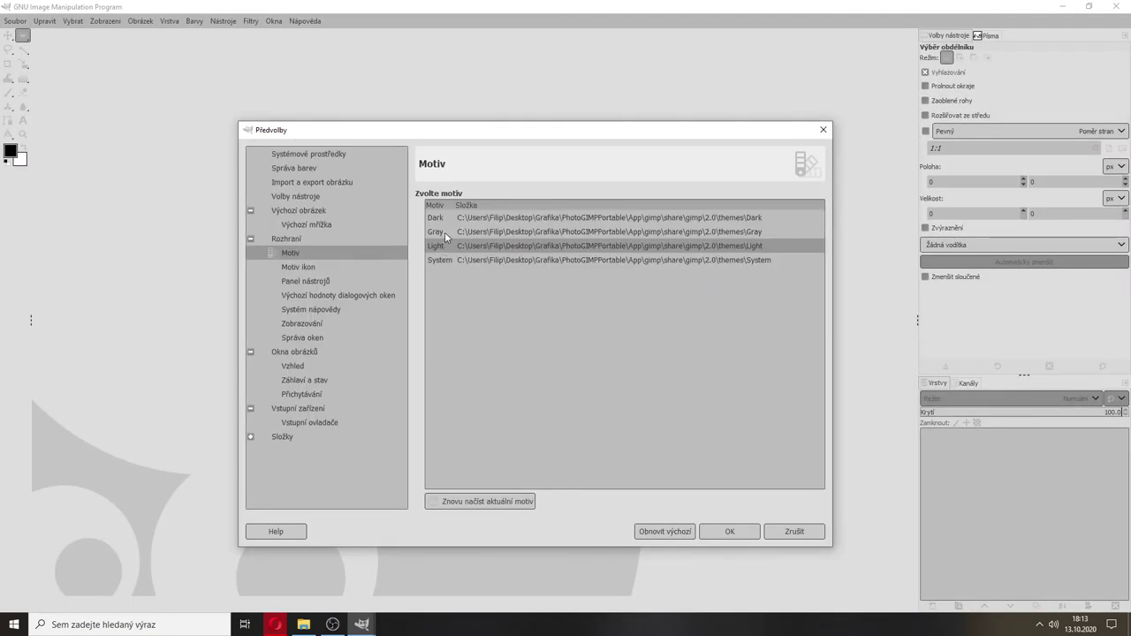
left_click(444, 234)
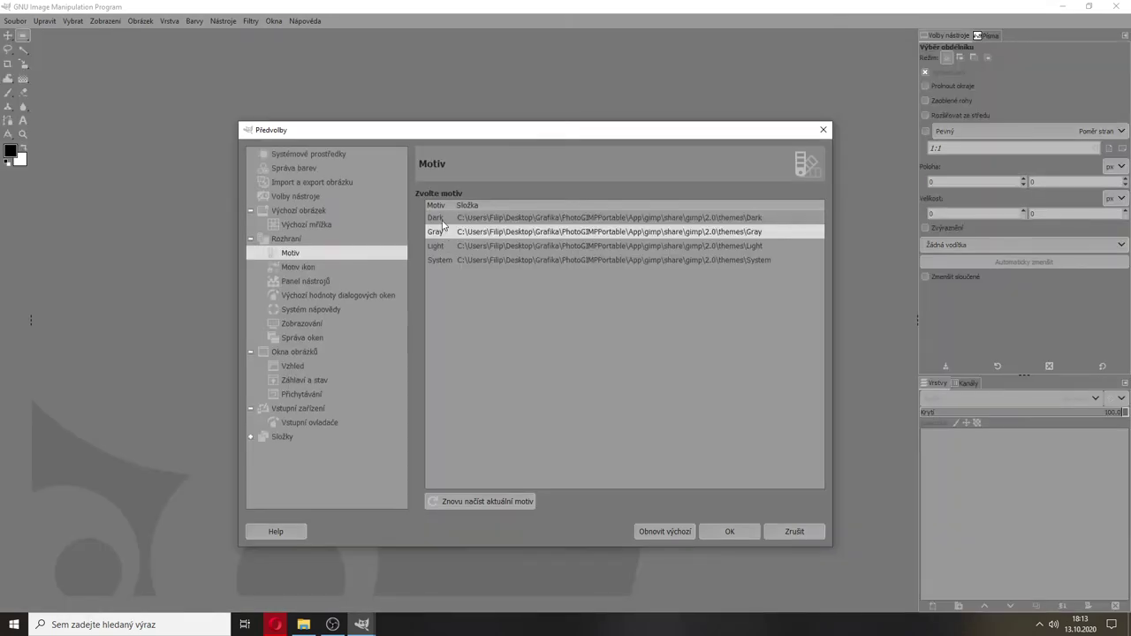
left_click(442, 220)
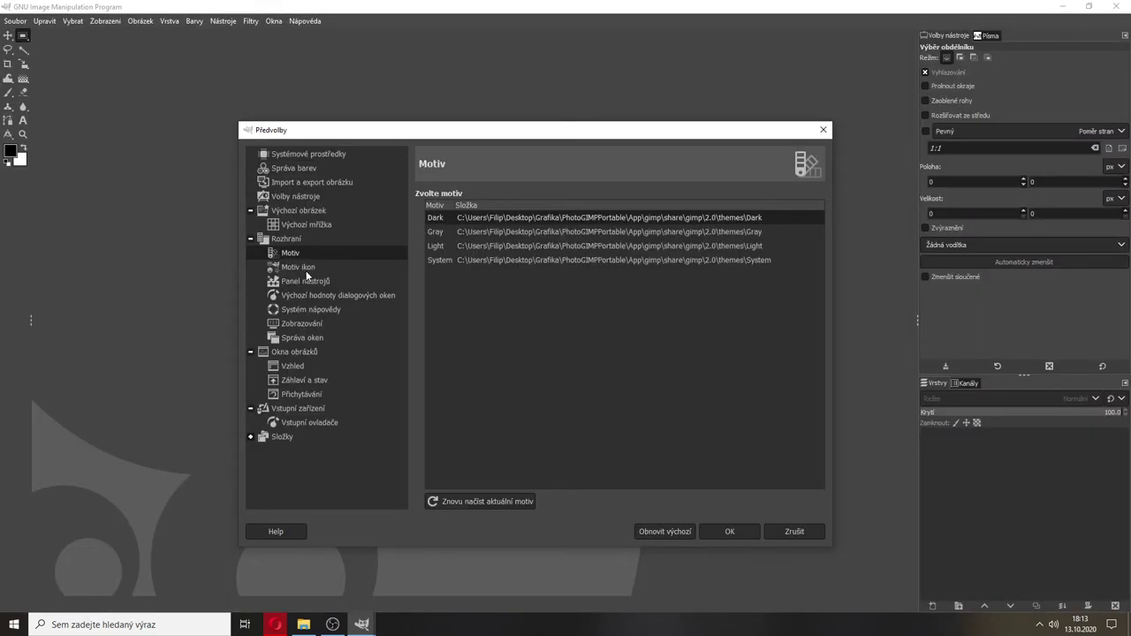
Display the icon theme settings, preview the Legacy and Color icon themes, and select Symbolic
left_click(302, 267)
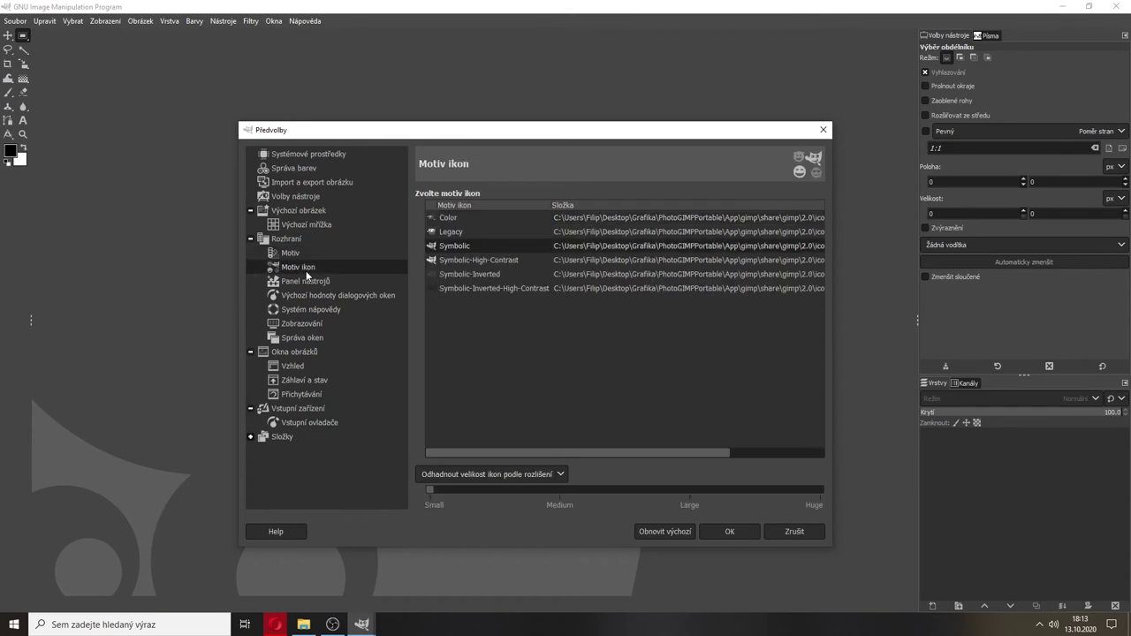
left_click(458, 233)
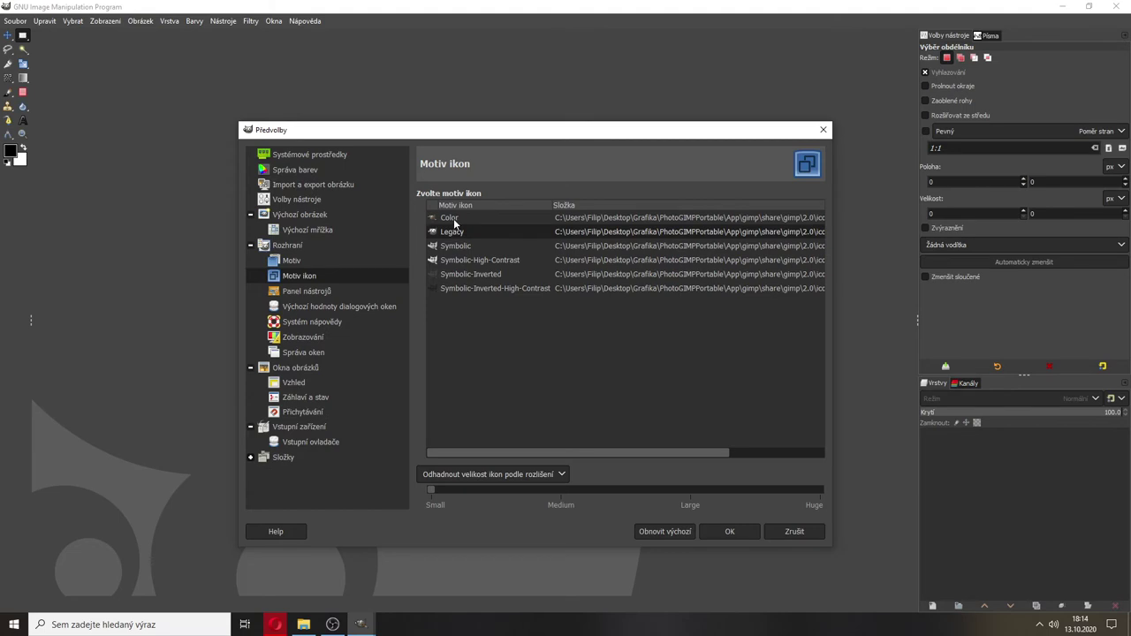
left_click(454, 221)
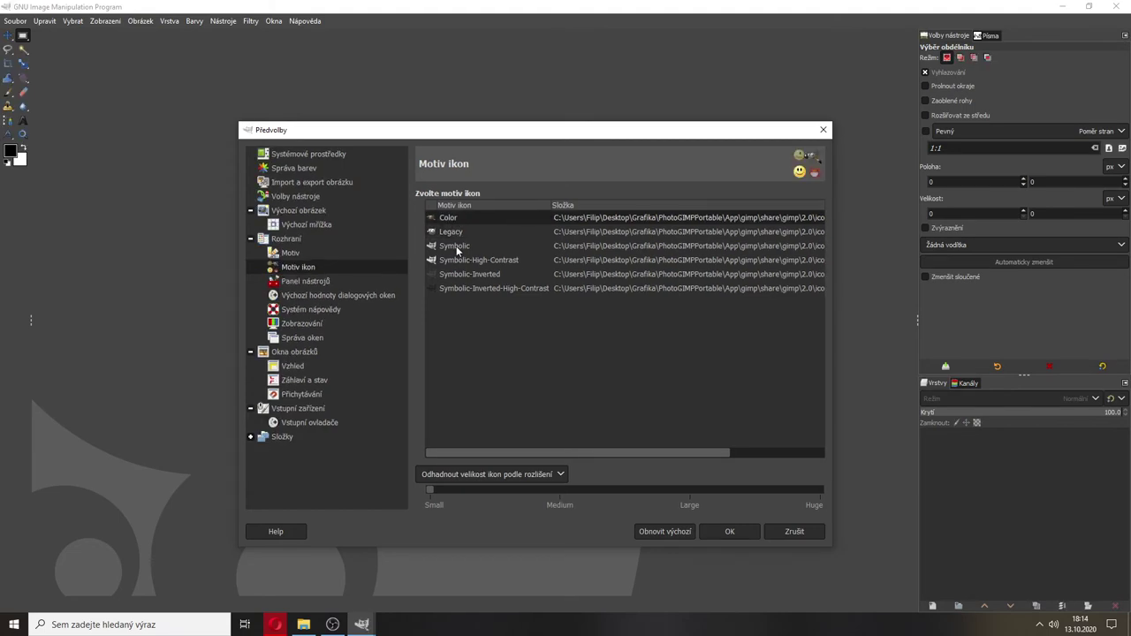
left_click(457, 248)
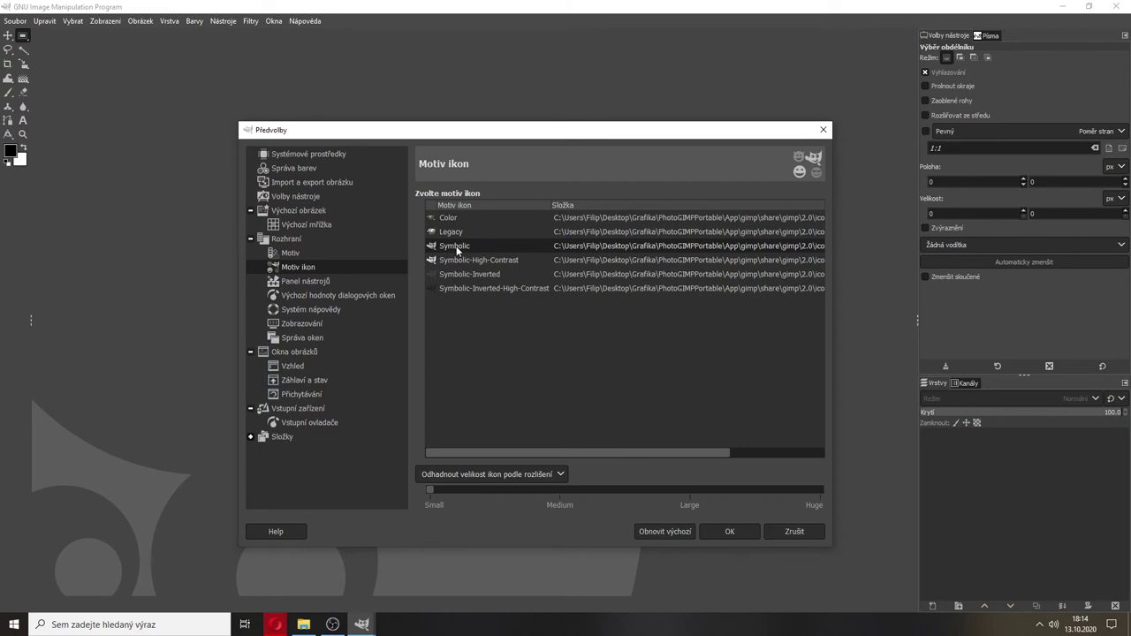
Switch the icon sizing to Vlastní velikost ikon and set the icon size to Medium
left_click(447, 477)
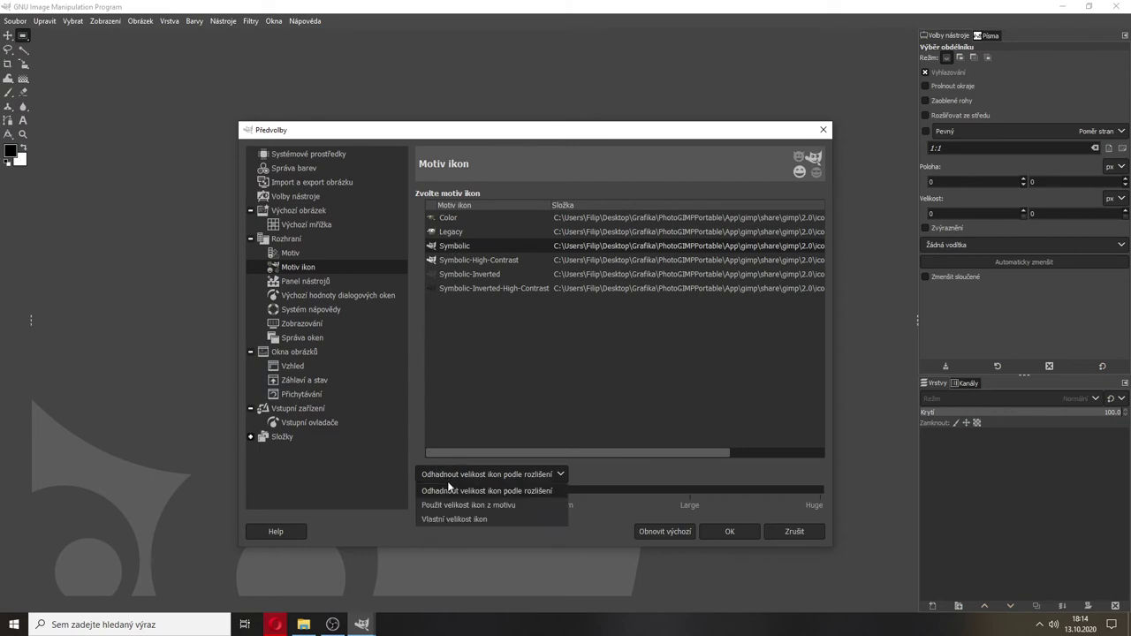
left_click(445, 519)
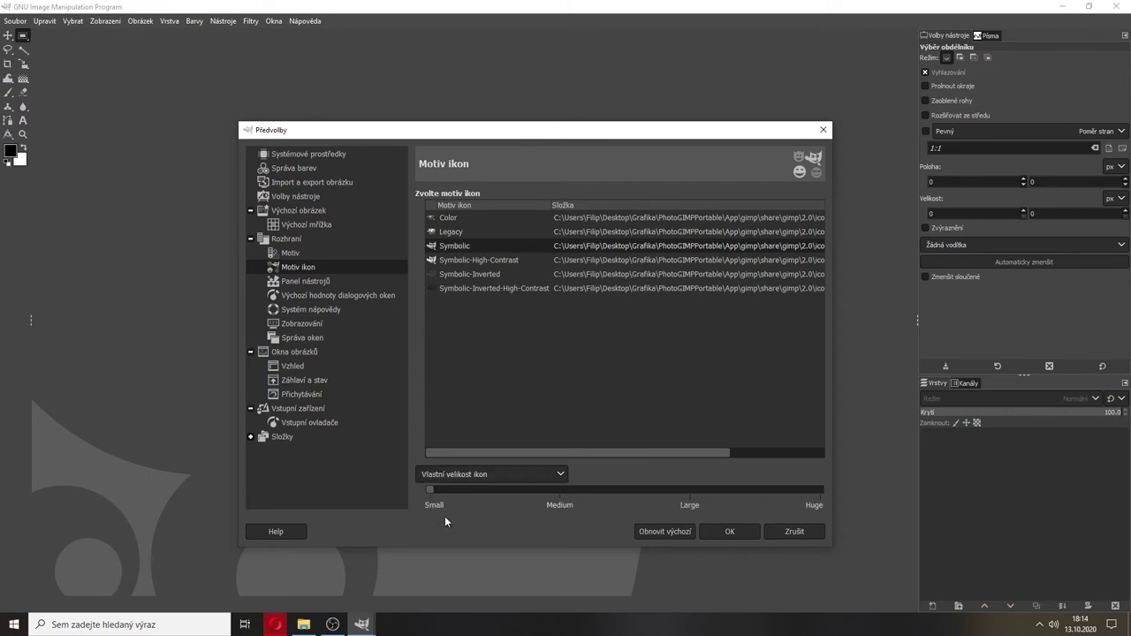
left_click_drag(432, 488, 555, 485)
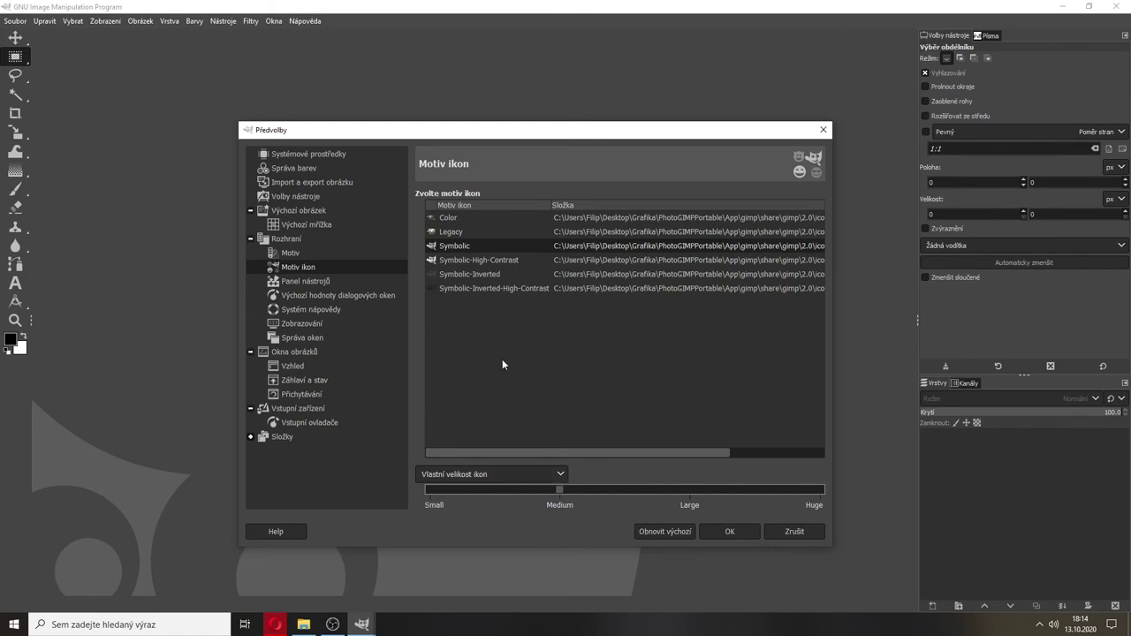
Display the toolbox settings, toggle the GIMP logo option on and off, and look through the list of tools and their groups
left_click(314, 282)
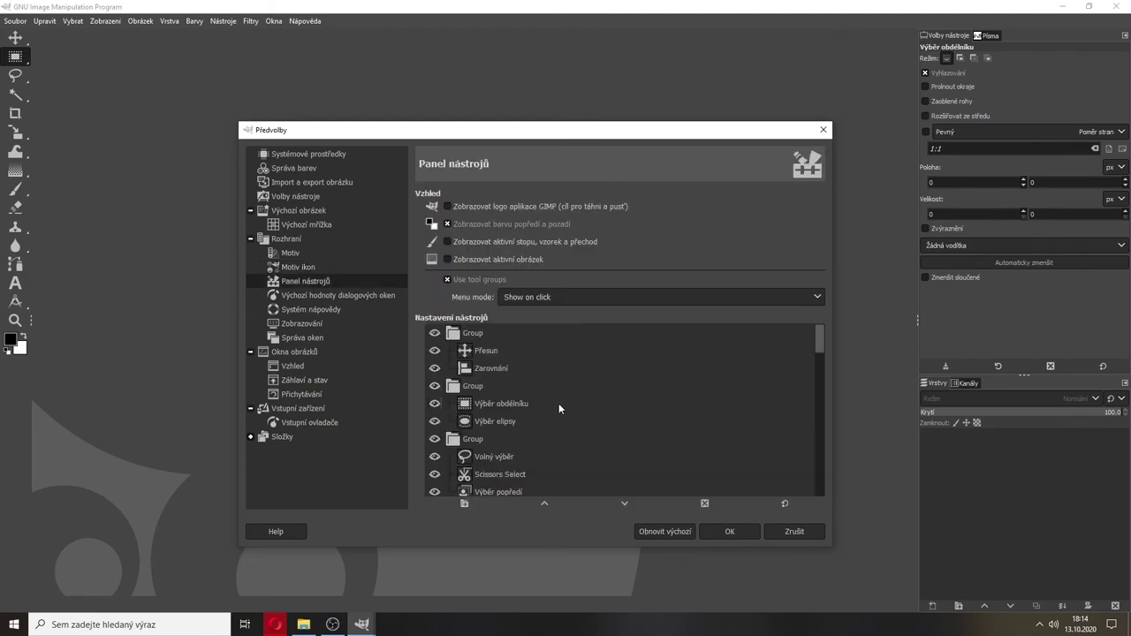
scroll(558, 403, "down", 3)
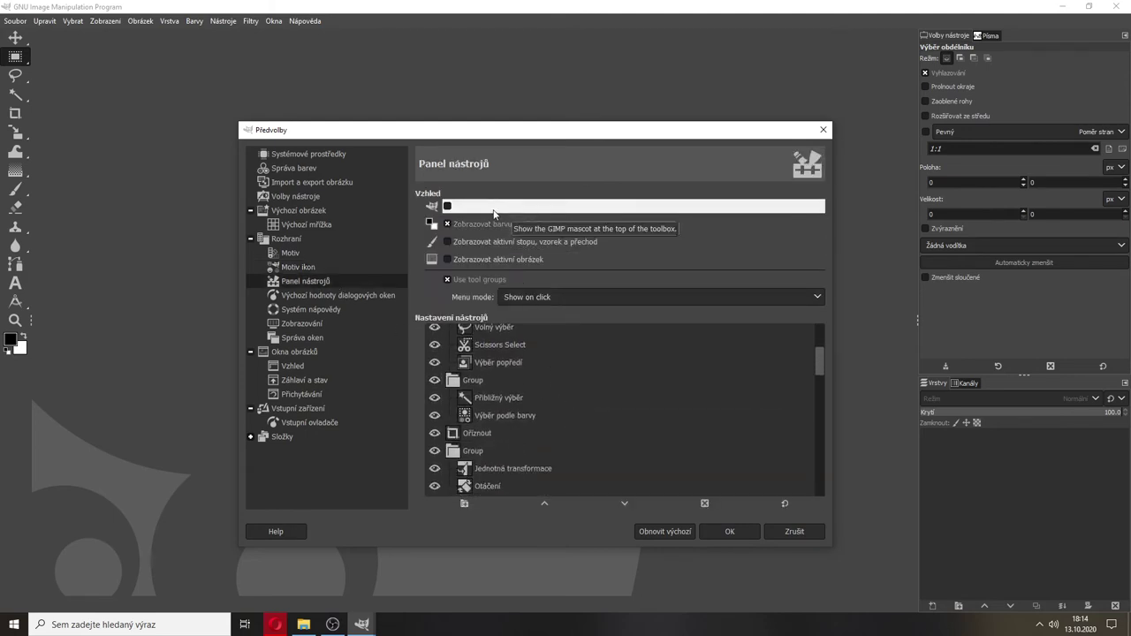
left_click(447, 207)
left_click(447, 207)
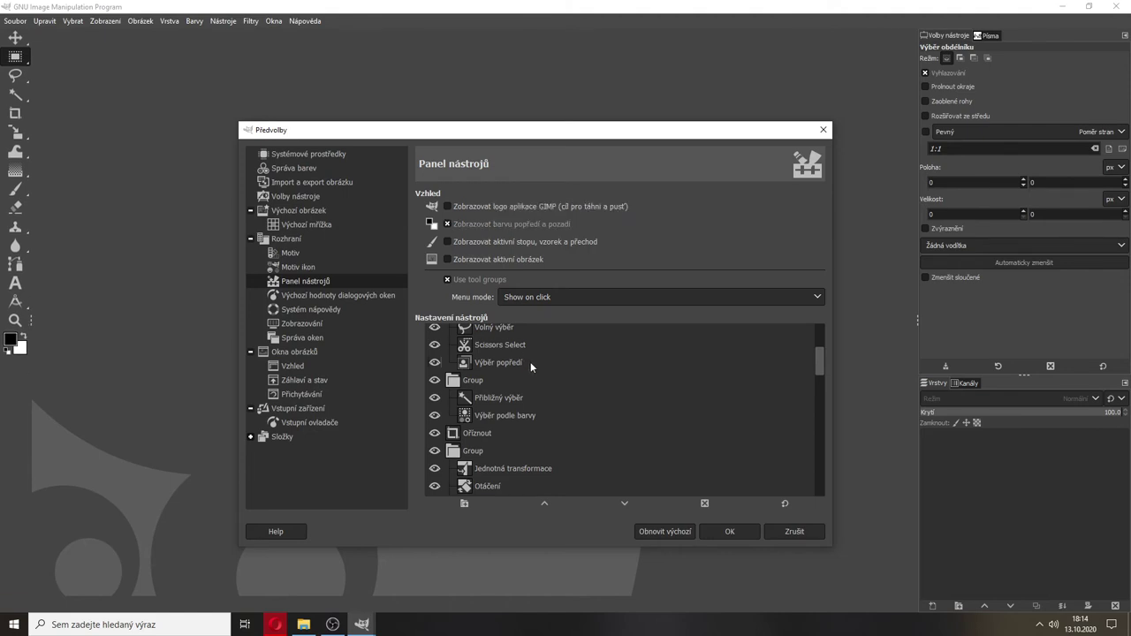
scroll(541, 369, "down", 5)
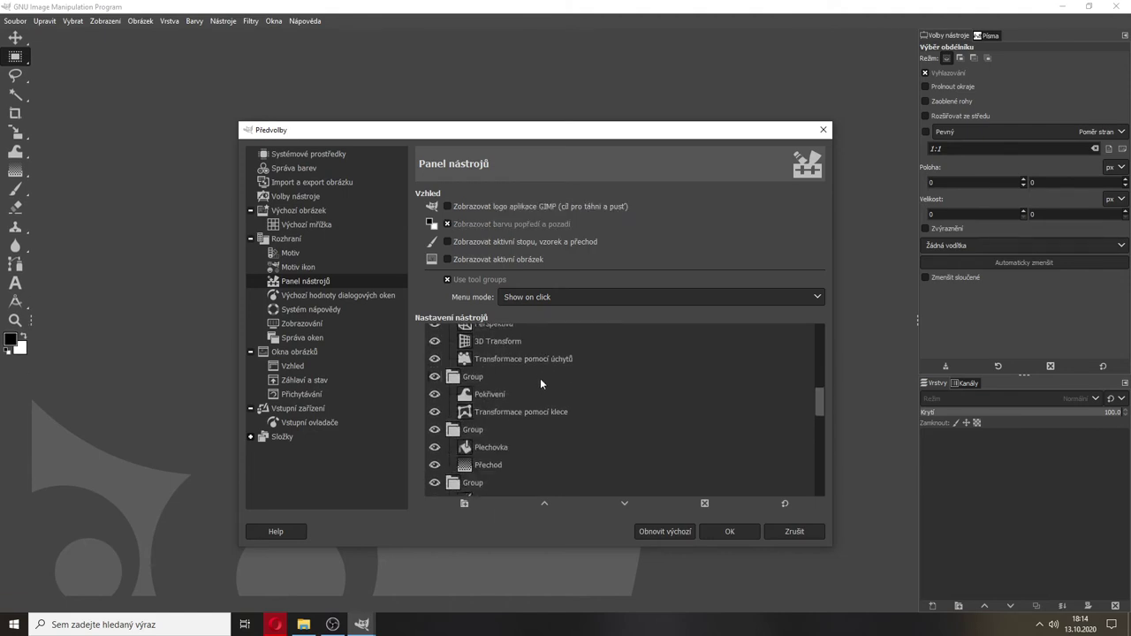
scroll(538, 379, "down", 10)
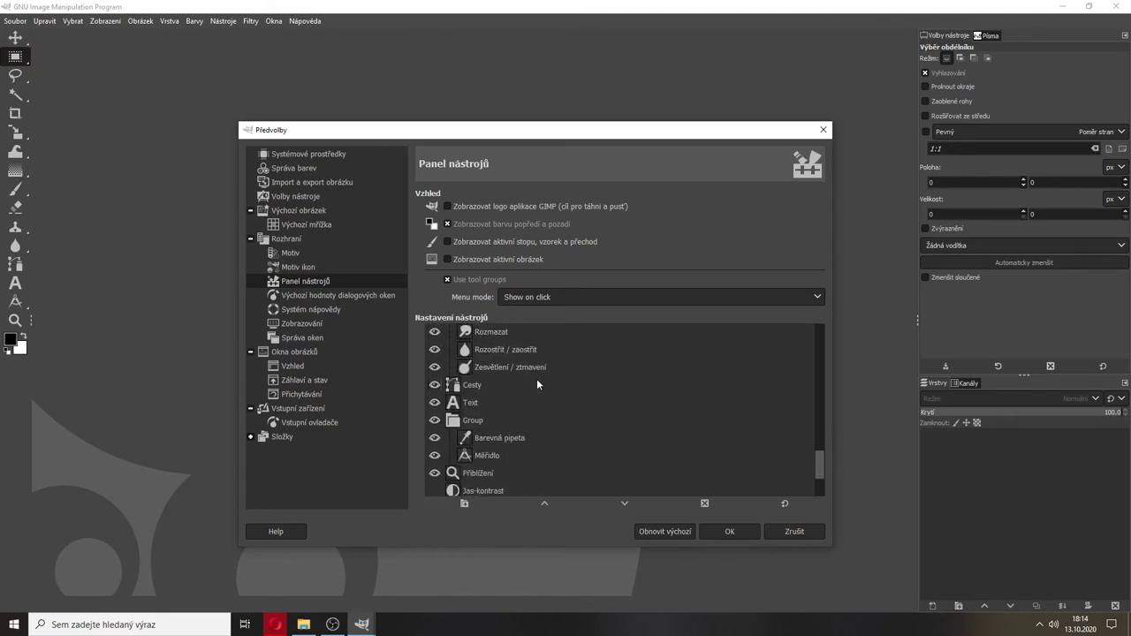
scroll(536, 380, "down", 3)
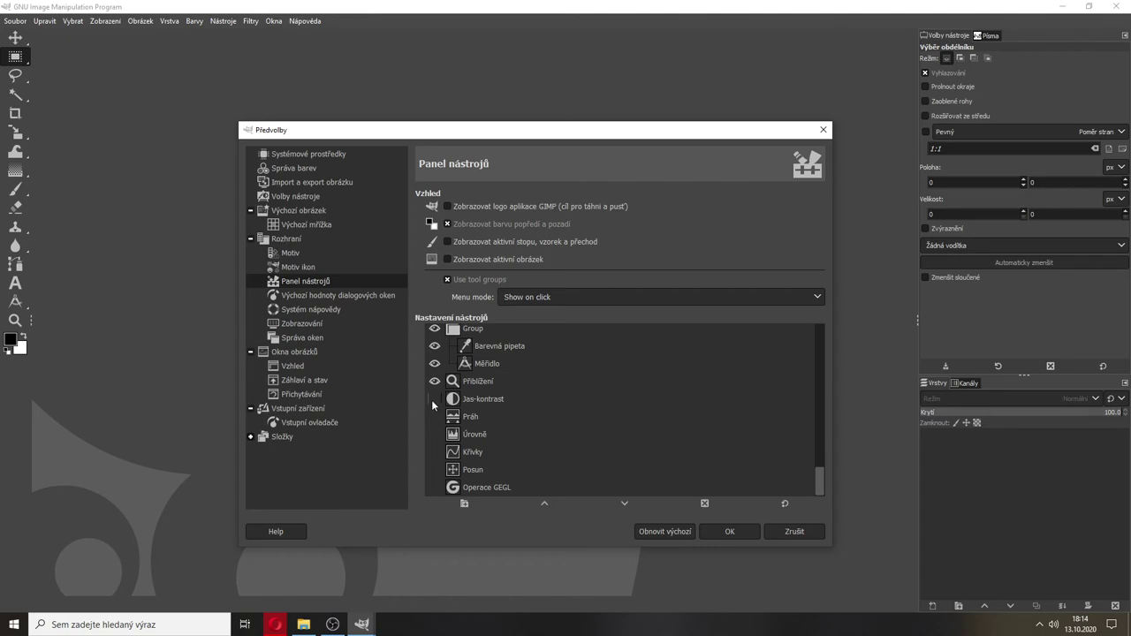
scroll(434, 408, "up", 8)
scroll(507, 422, "down", 8)
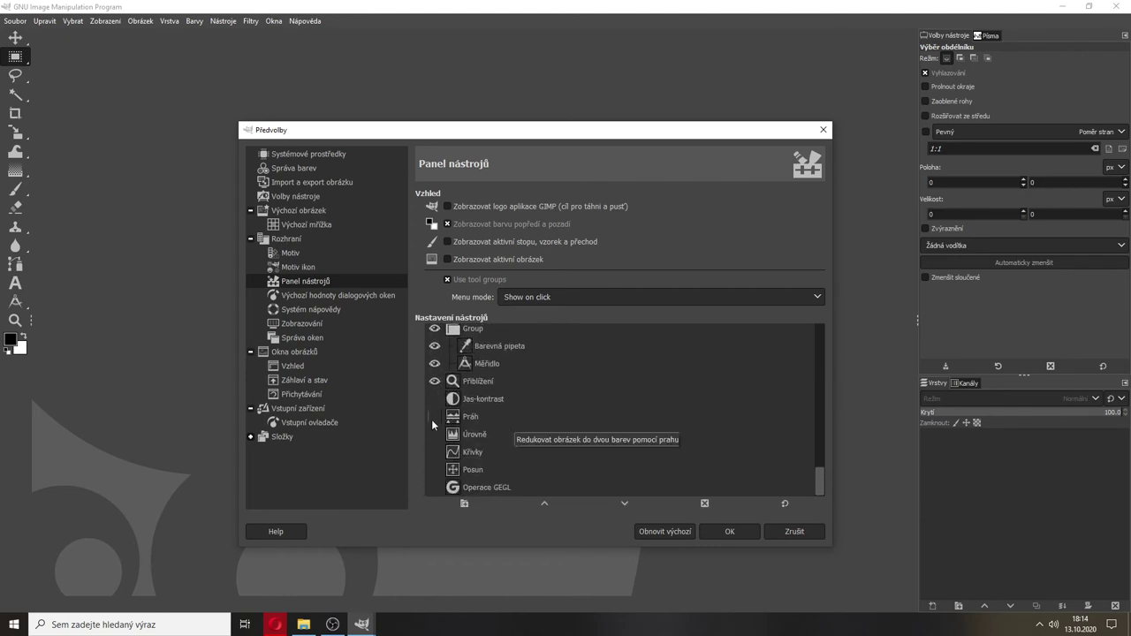
Make the Jas-kontrast, Úrovně, Křivky and Posun tools visible in the toolbox
left_click(433, 400)
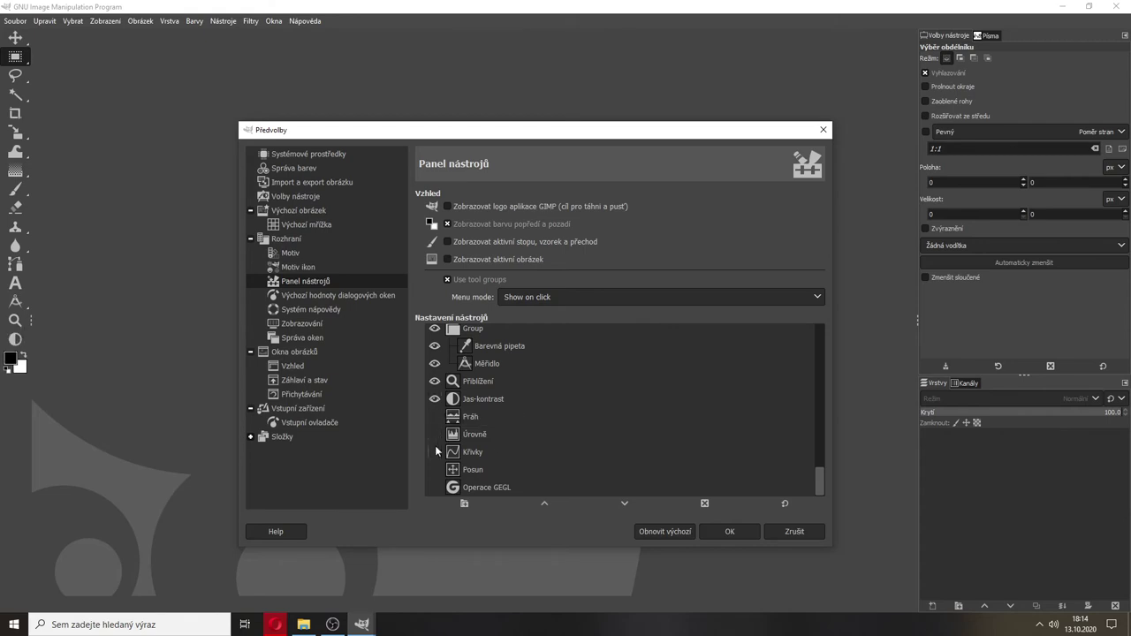
left_click(434, 433)
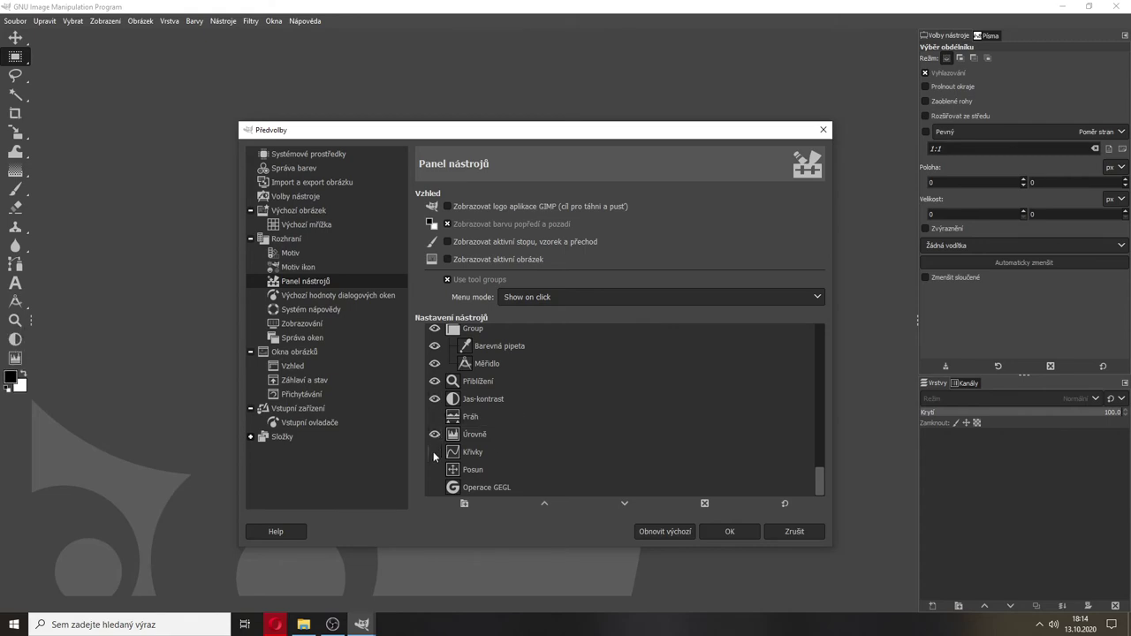
left_click(434, 452)
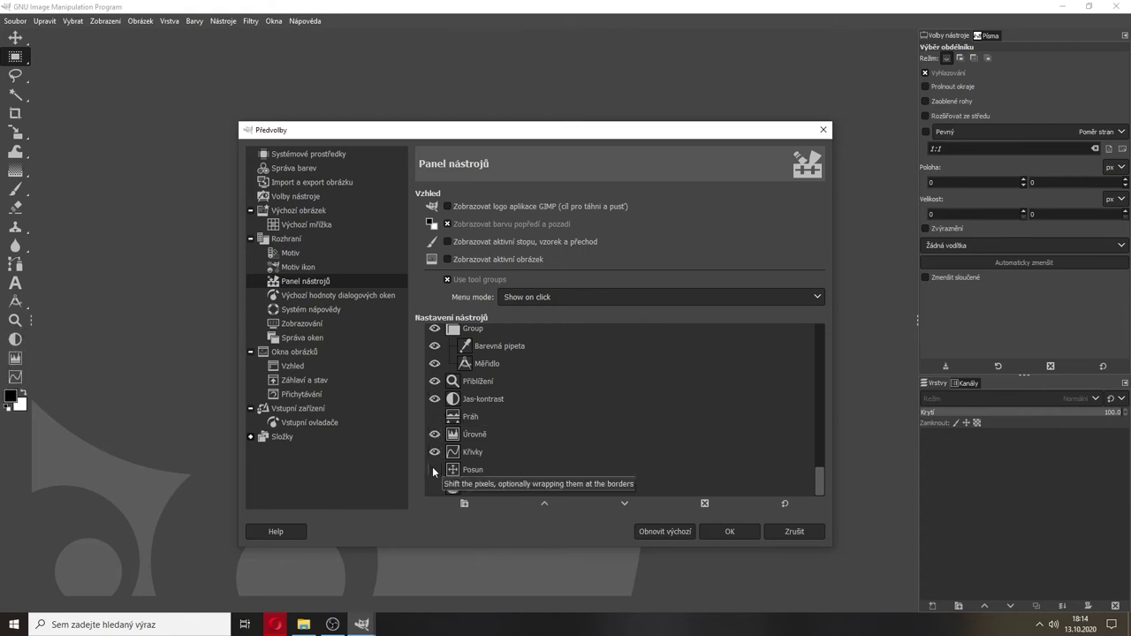
left_click(433, 470)
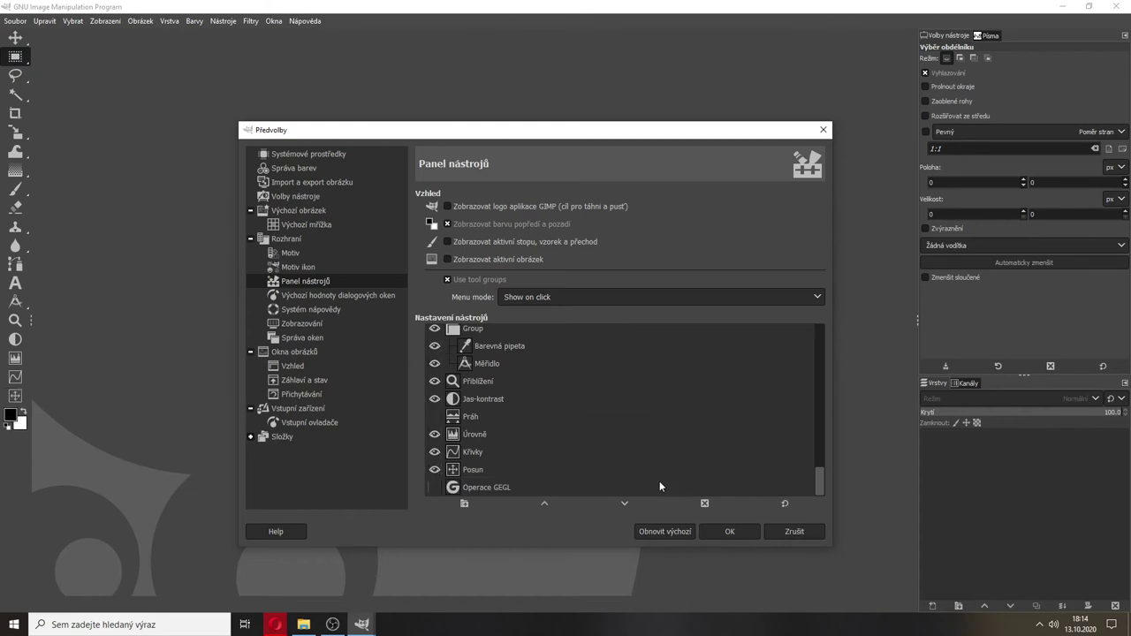
Examine the free select and move tool groups in the toolbox and the Cesty, Barevná pipeta and Měřidlo entries in the tool list
scroll(555, 407, "up", 3)
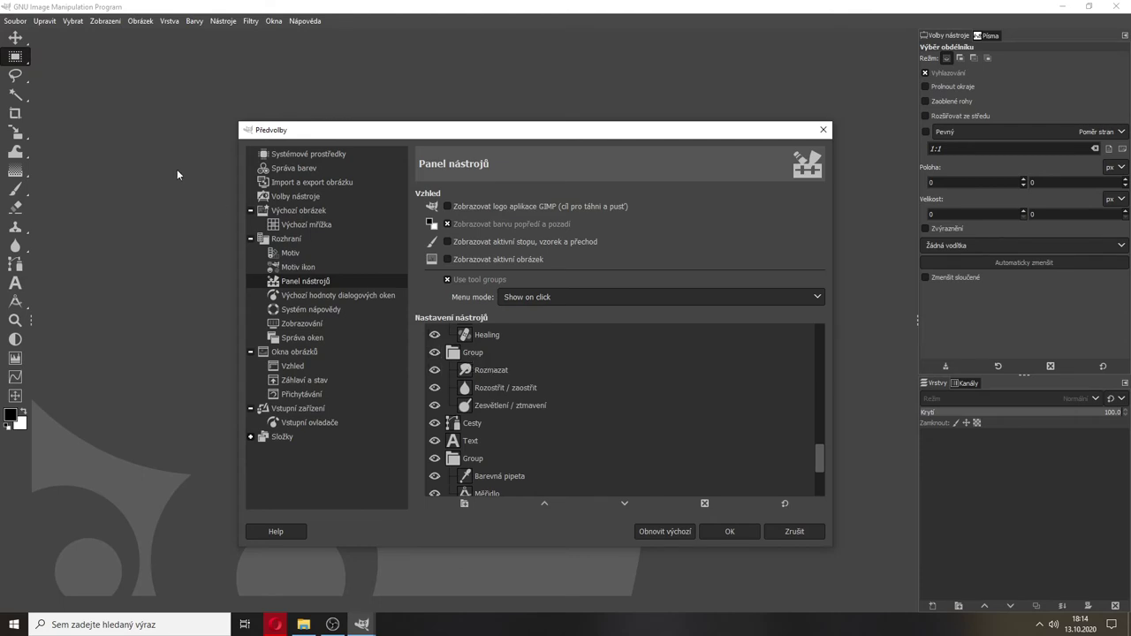
left_click(27, 83)
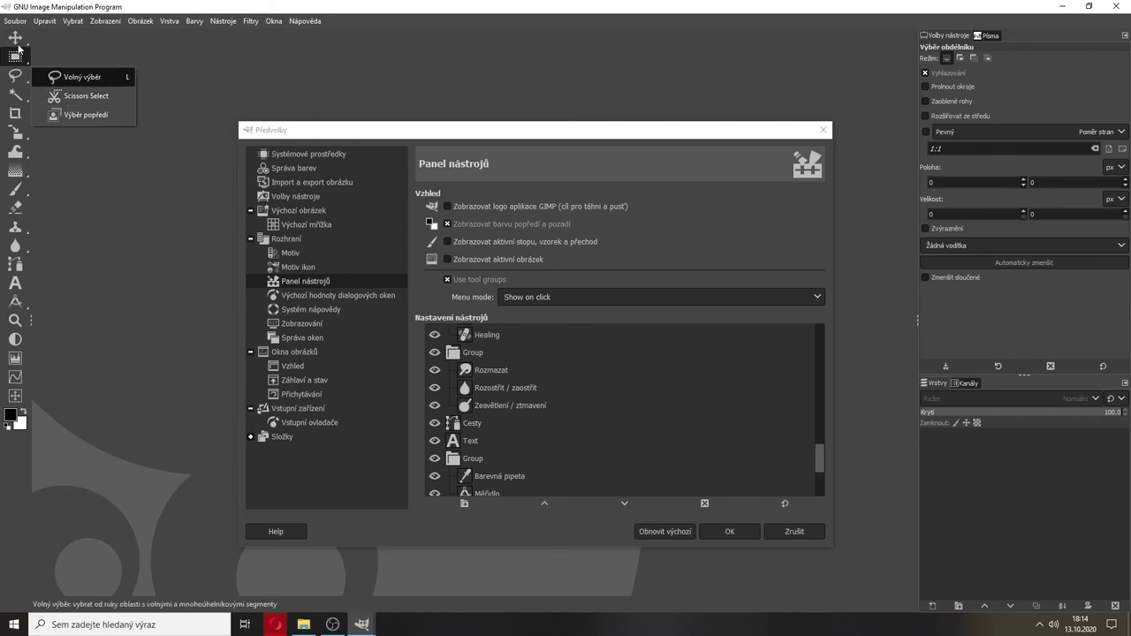
left_click(18, 48)
left_click(18, 44)
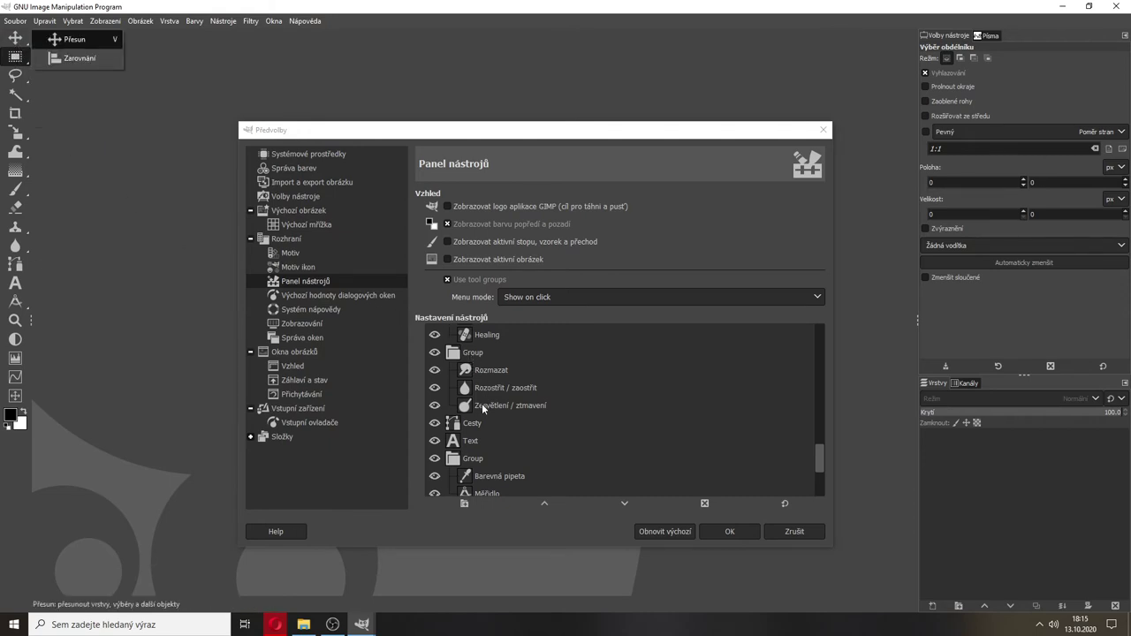
left_click(473, 427)
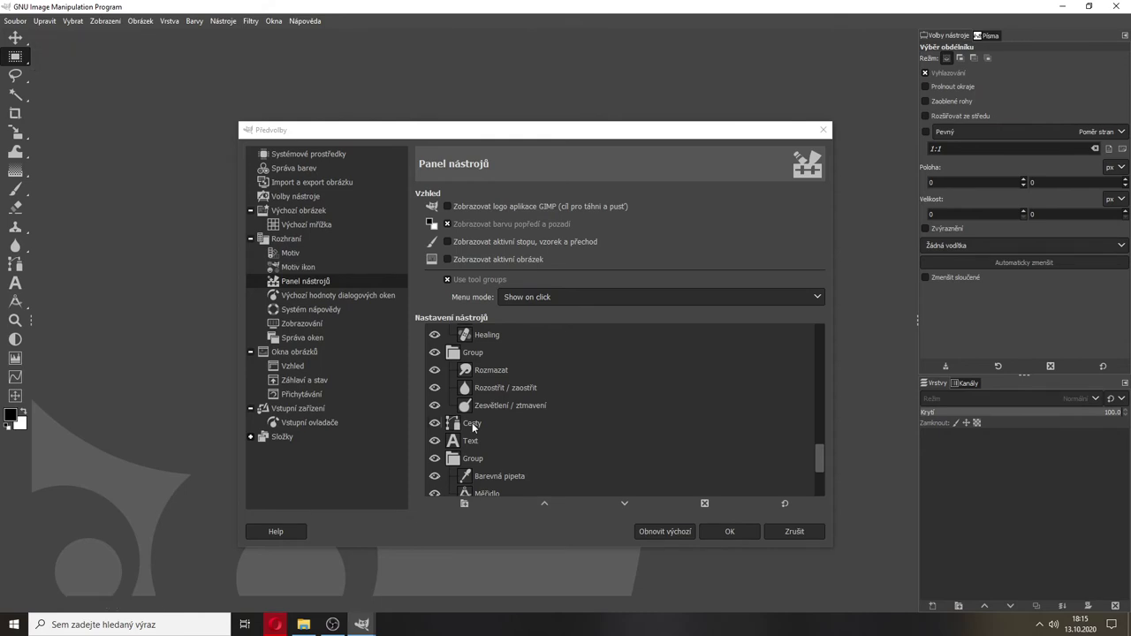
left_click(472, 424)
scroll(488, 408, "down", 2)
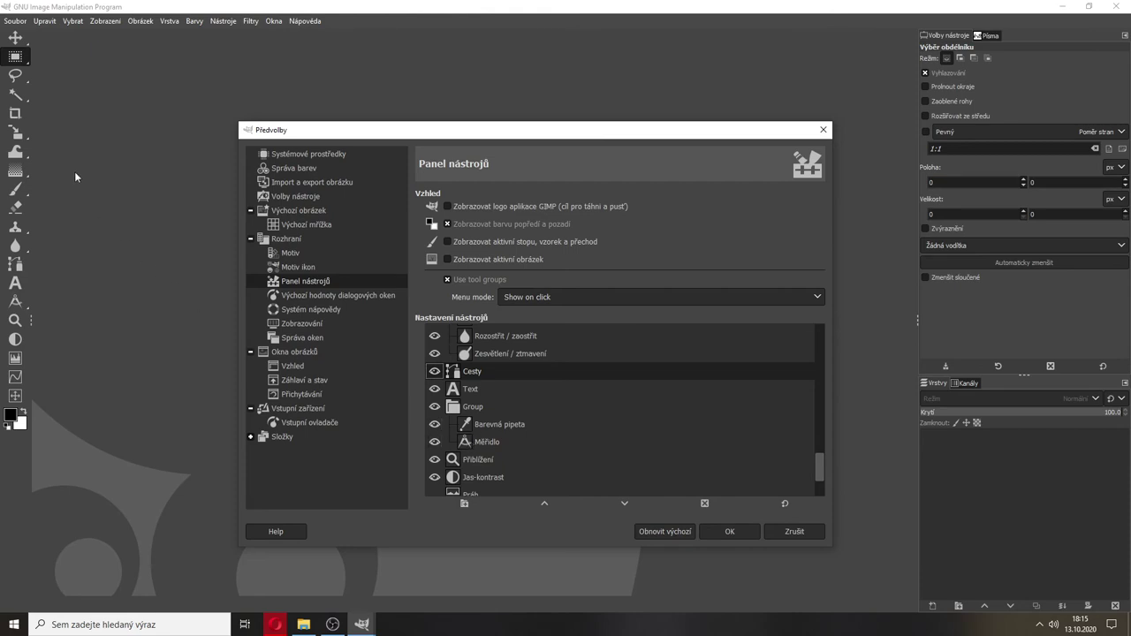
left_click(497, 421)
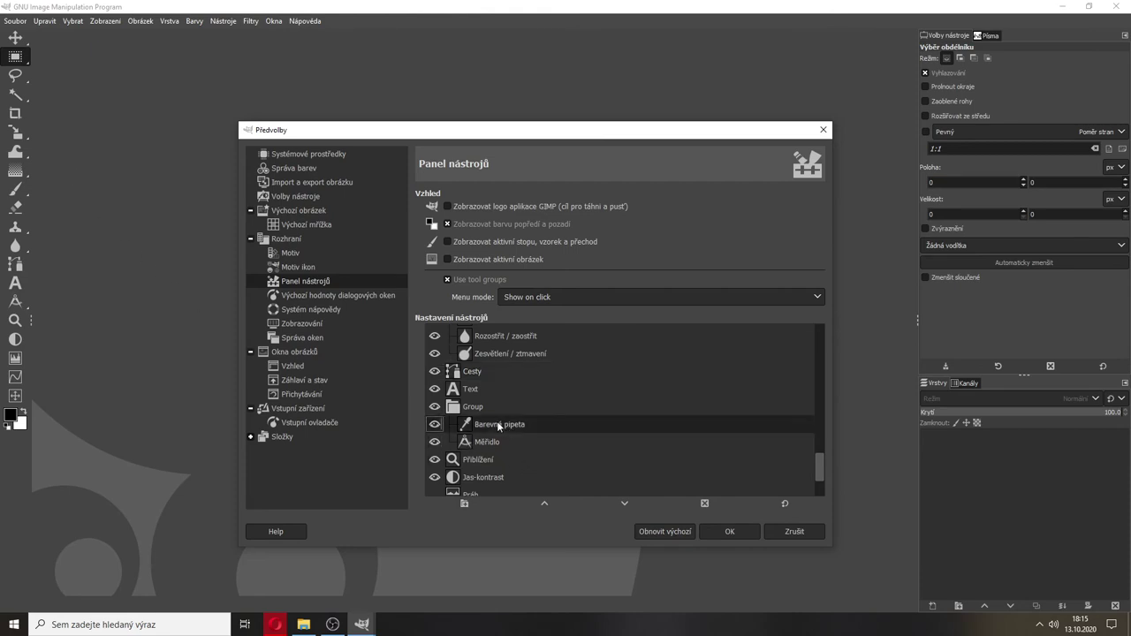
left_click(485, 439)
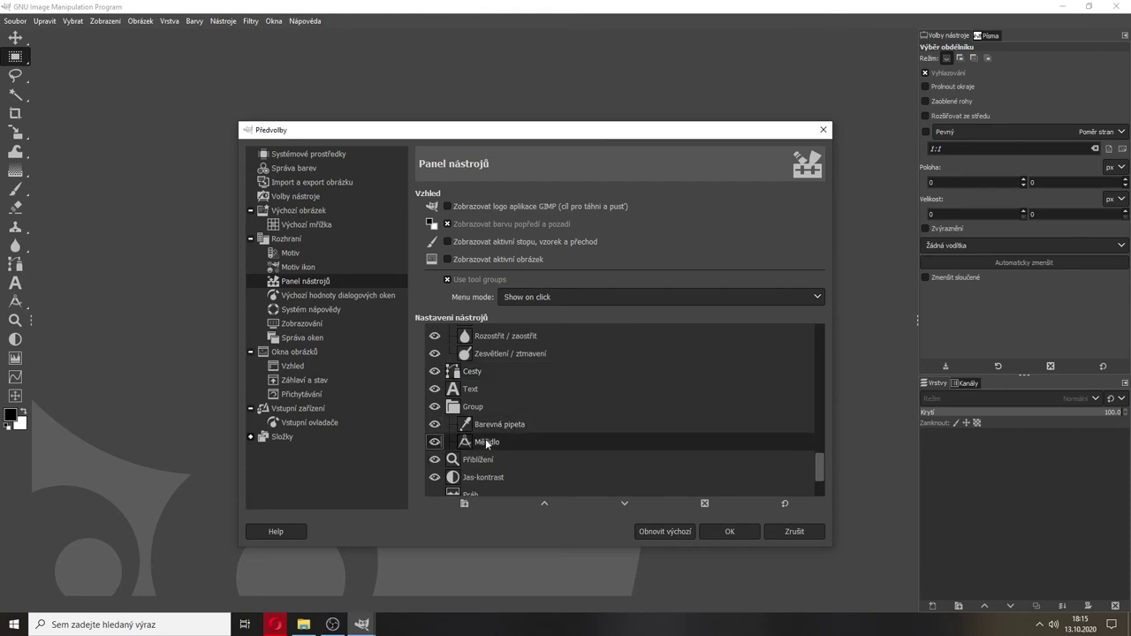
left_click(485, 425)
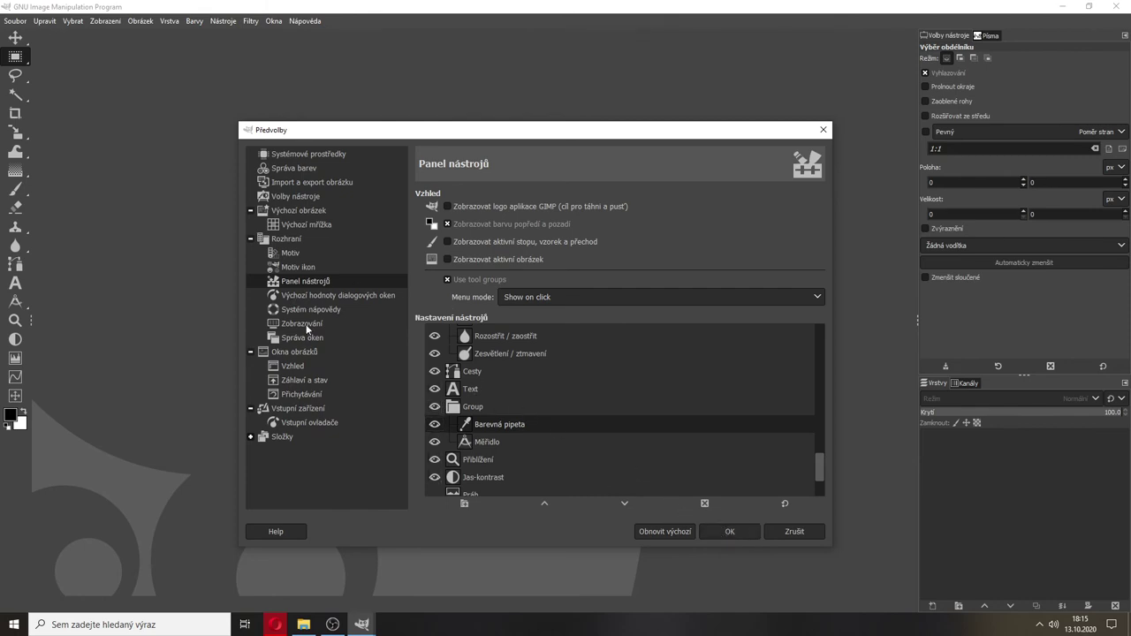
Turn off Zobrazovat hranice vrstvy for full-screen mode in the image window appearance settings and accept the preferences
left_click(292, 364)
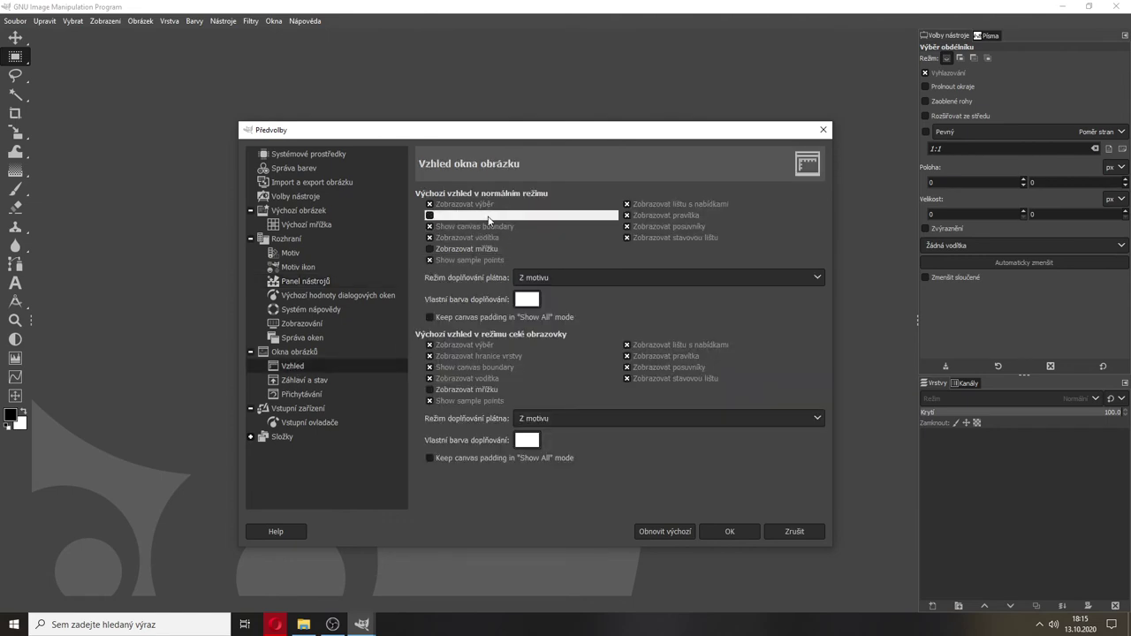
left_click(481, 356)
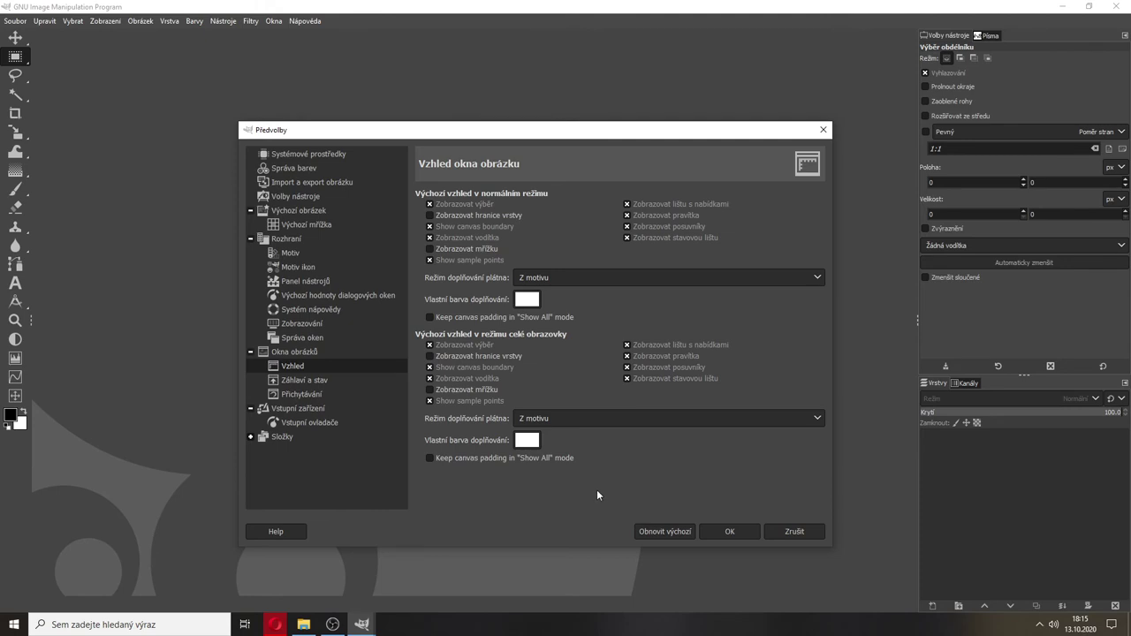
left_click(720, 532)
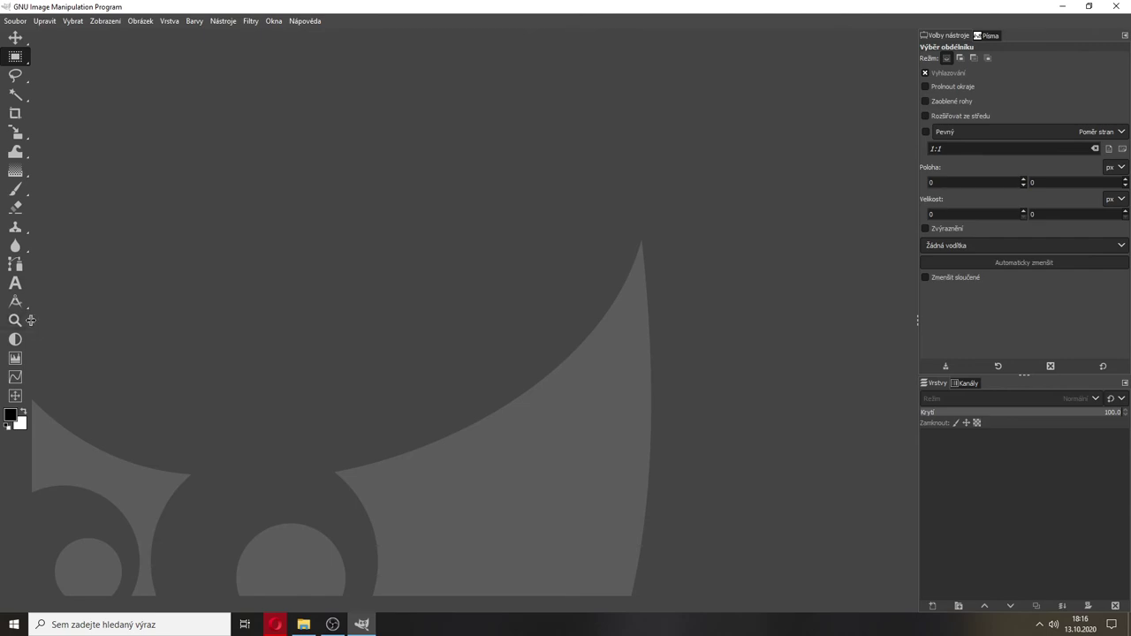
Add a Histogram tab to the dock that holds Volby nástroje and Písma
mouse_move(31, 321)
left_mouse_down()
mouse_move(131, 303)
mouse_move(31, 299)
left_mouse_up()
left_click(991, 36)
left_click(944, 39)
left_click(1125, 36)
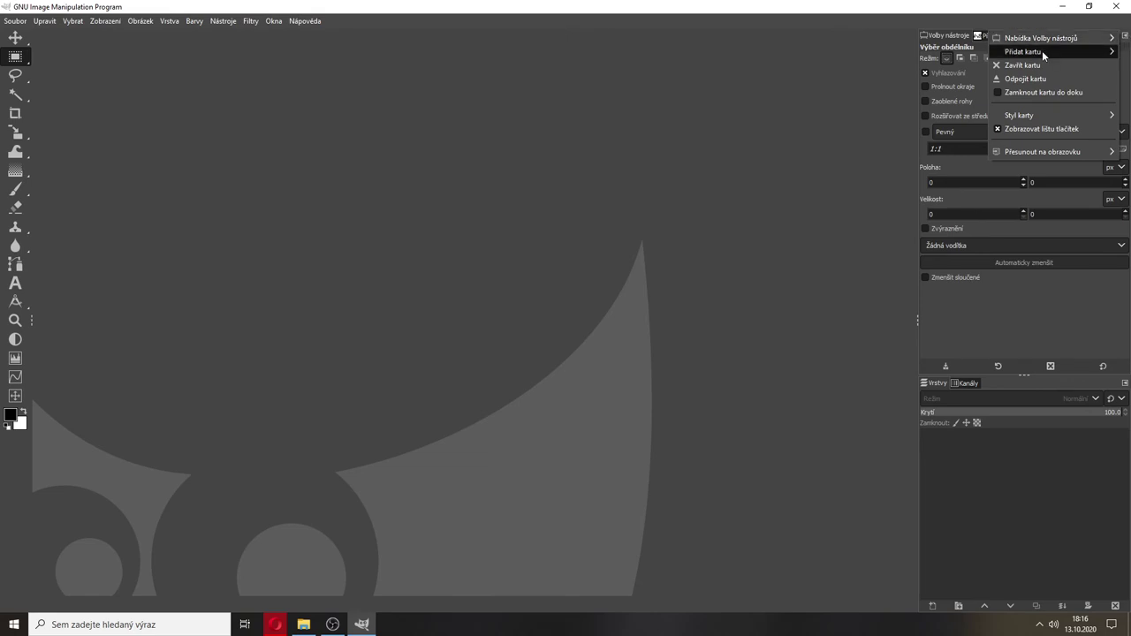
mouse_move(1041, 51)
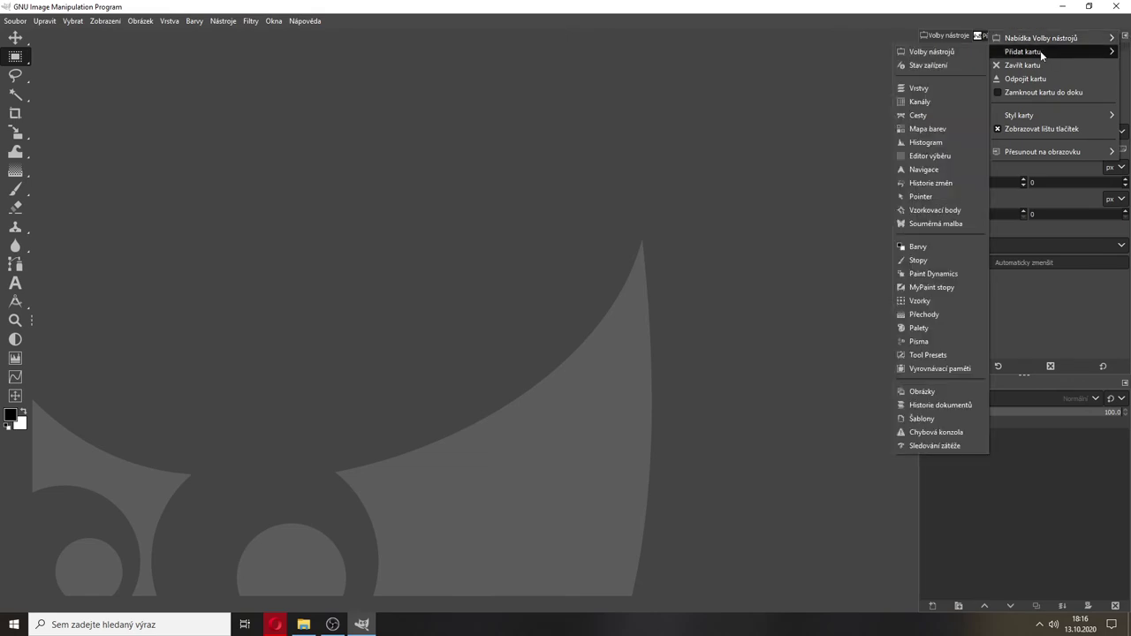
left_click(927, 145)
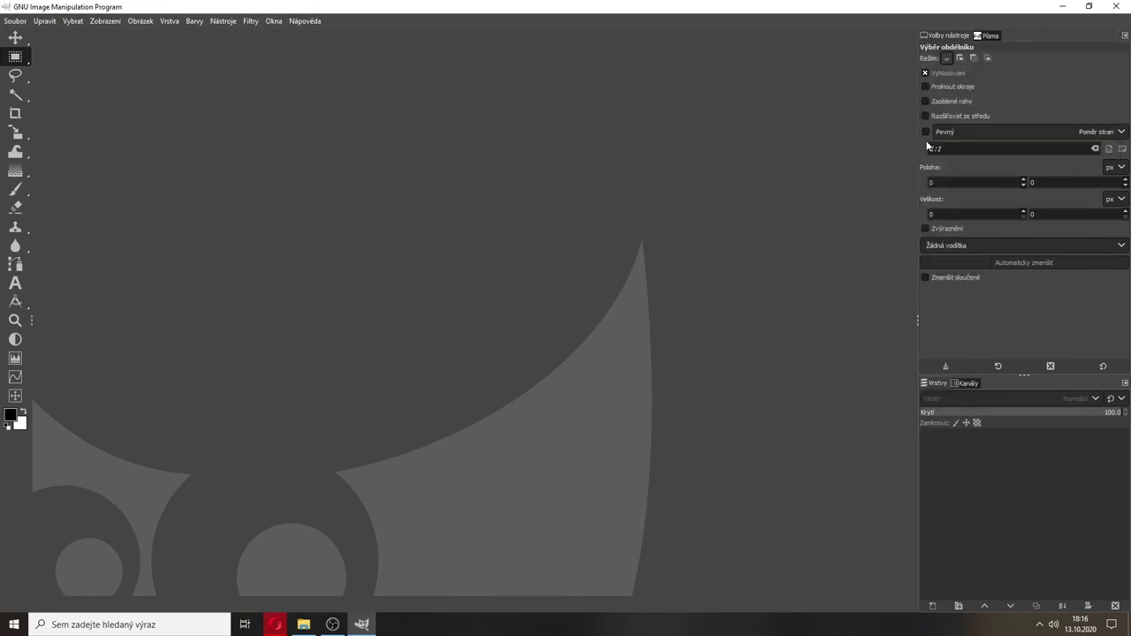
Add Barvy and Navigace tabs to the dock that holds Volby nástroje
left_click(1124, 35)
mouse_move(1049, 37)
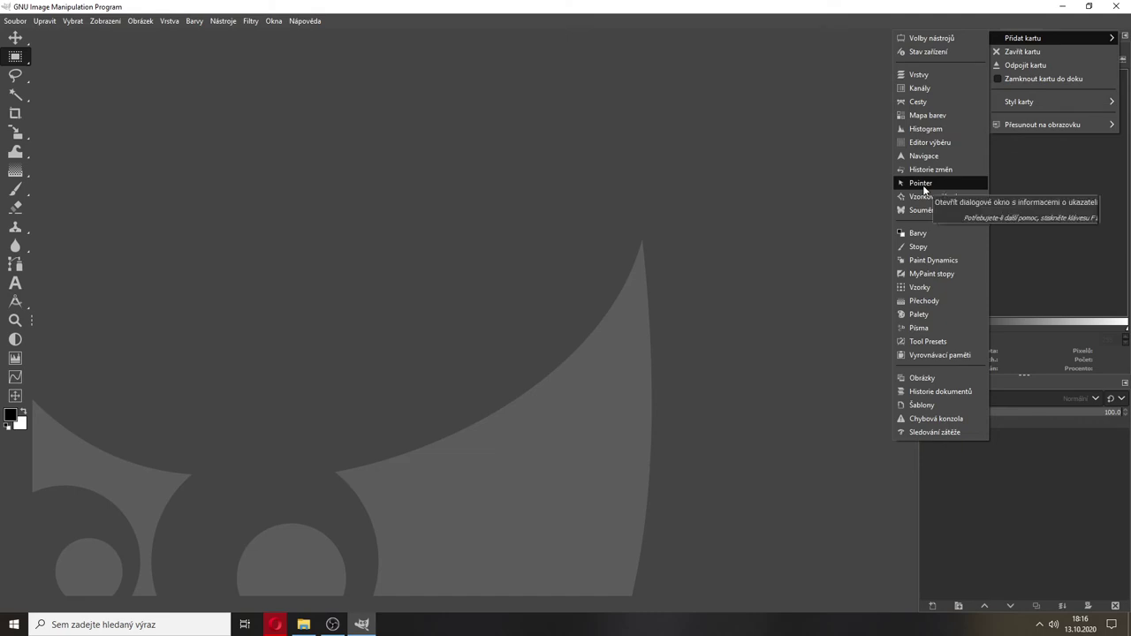
left_click(916, 234)
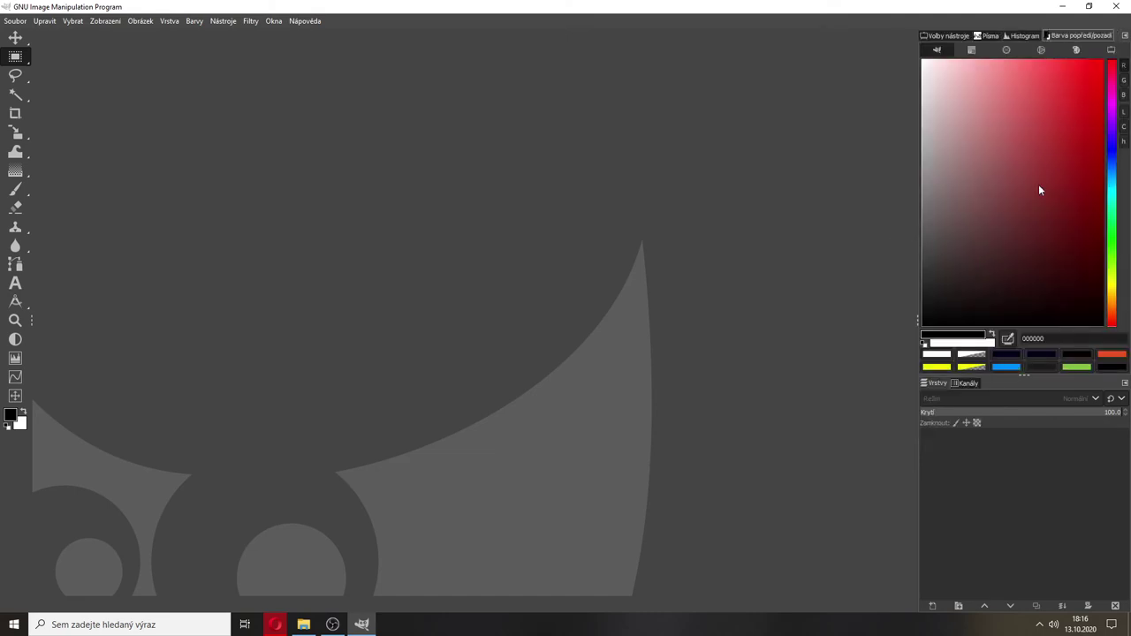
left_click(1124, 35)
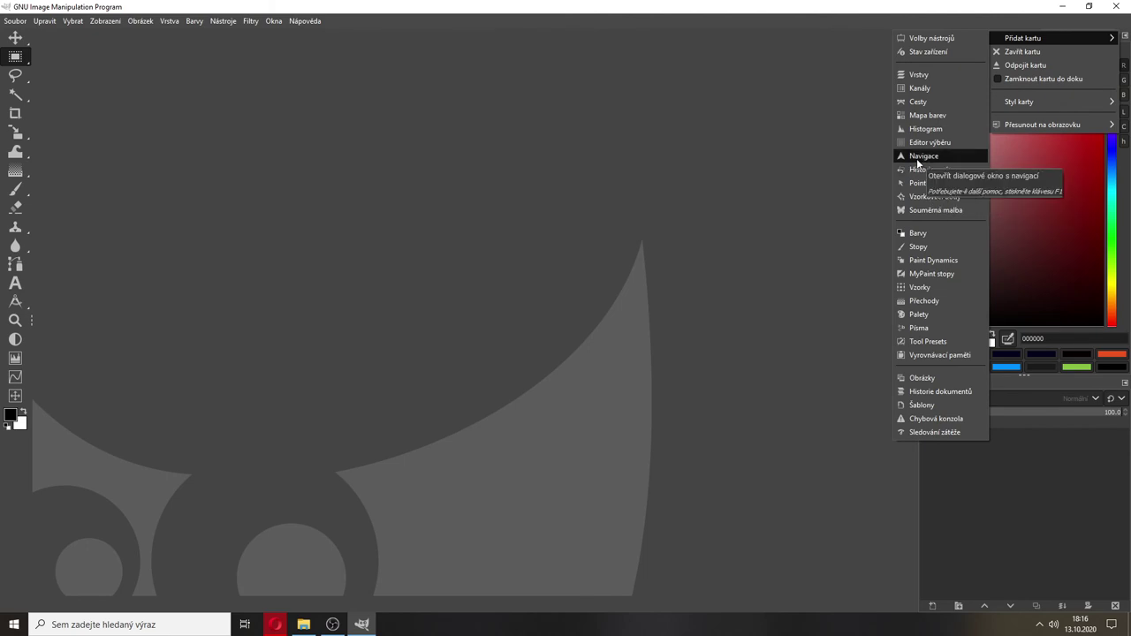
left_click(918, 156)
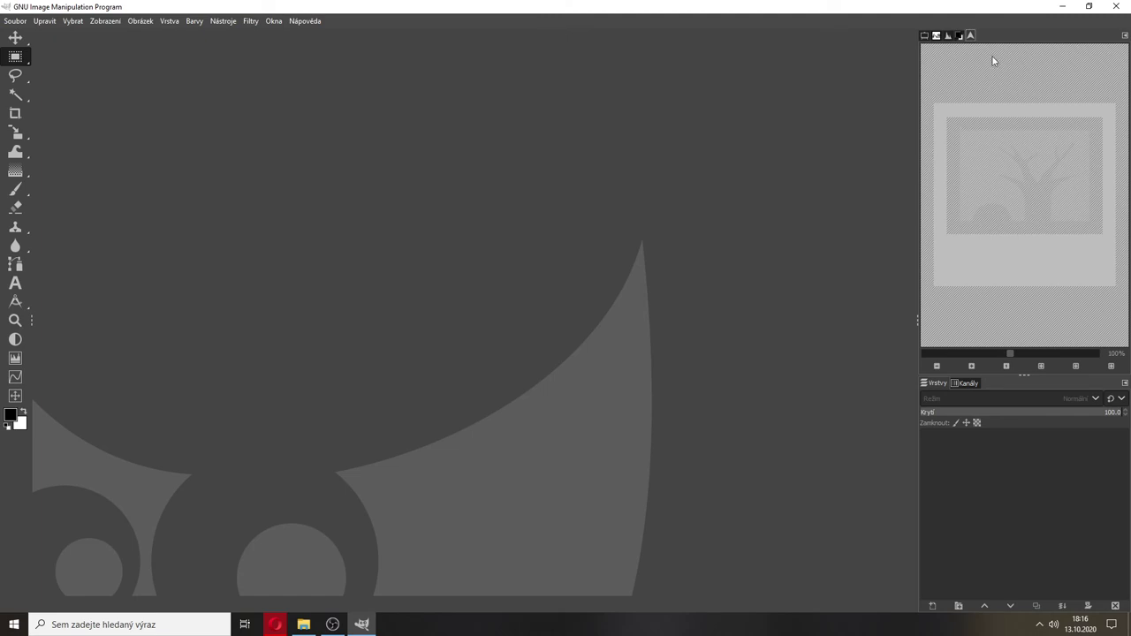
Add a Palety tab to the Volby nástroje dock and look through the tabs docked there
left_click(1125, 36)
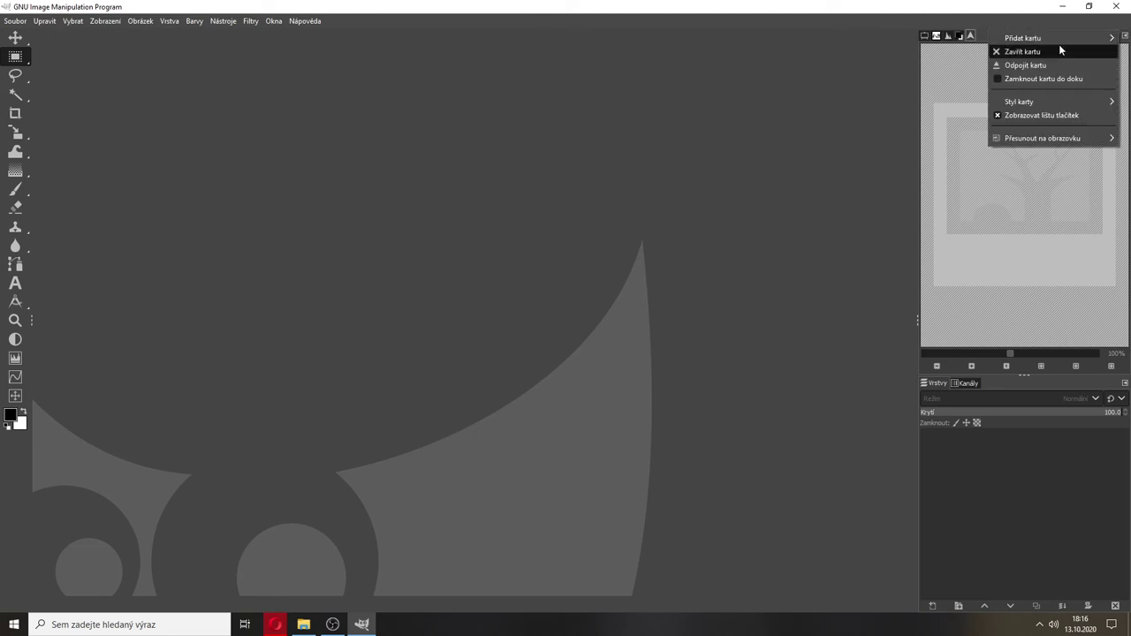
mouse_move(1047, 39)
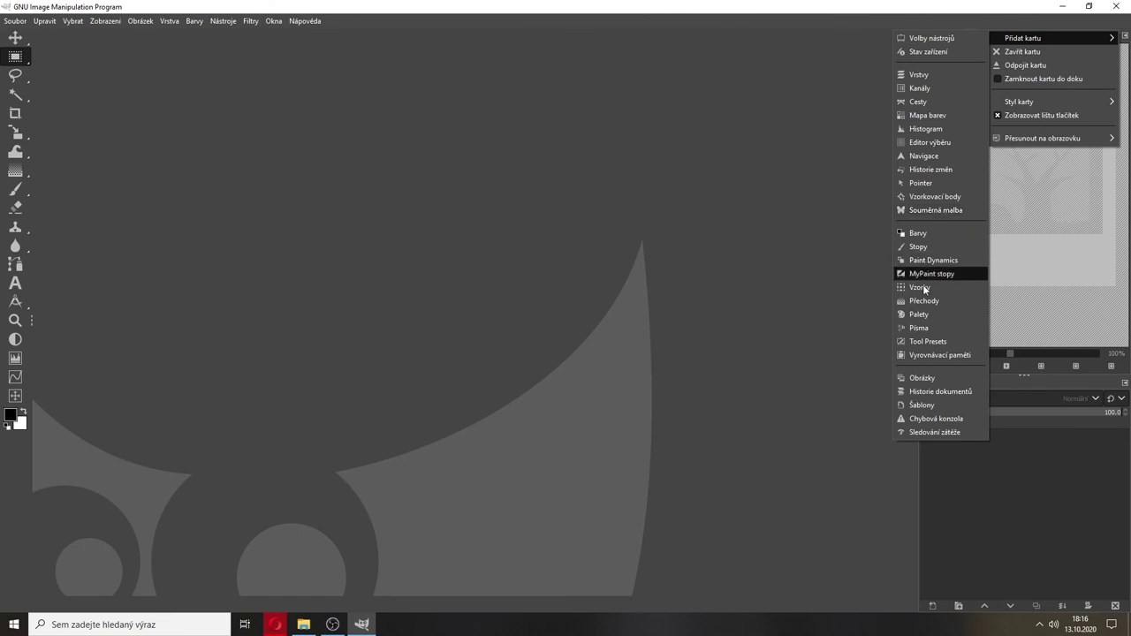
left_click(919, 316)
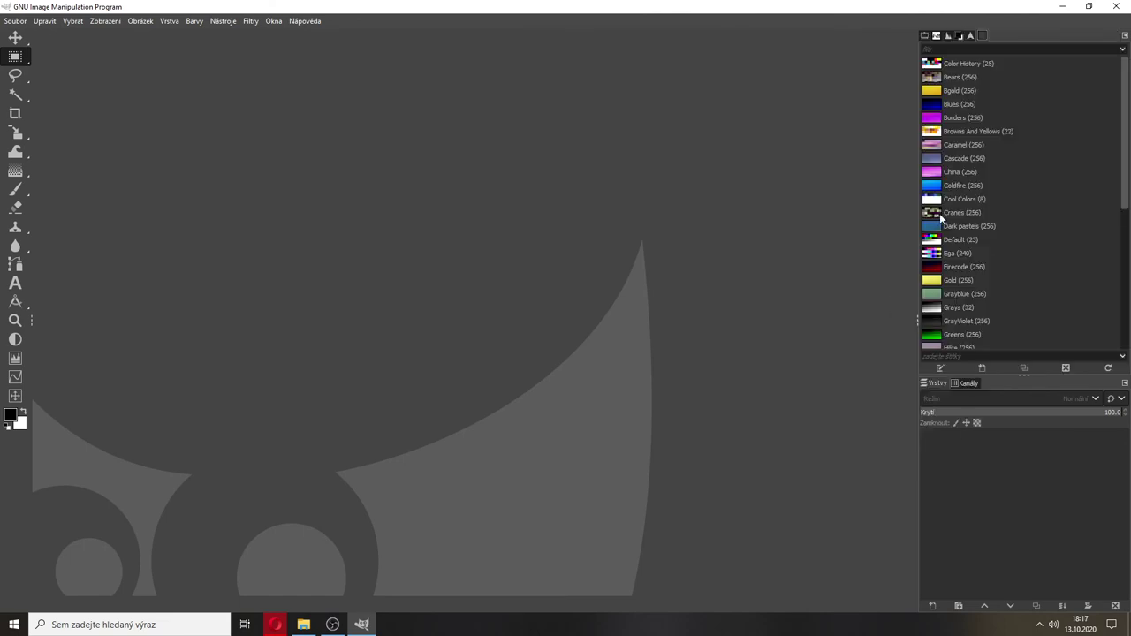
left_click(969, 36)
left_click(959, 36)
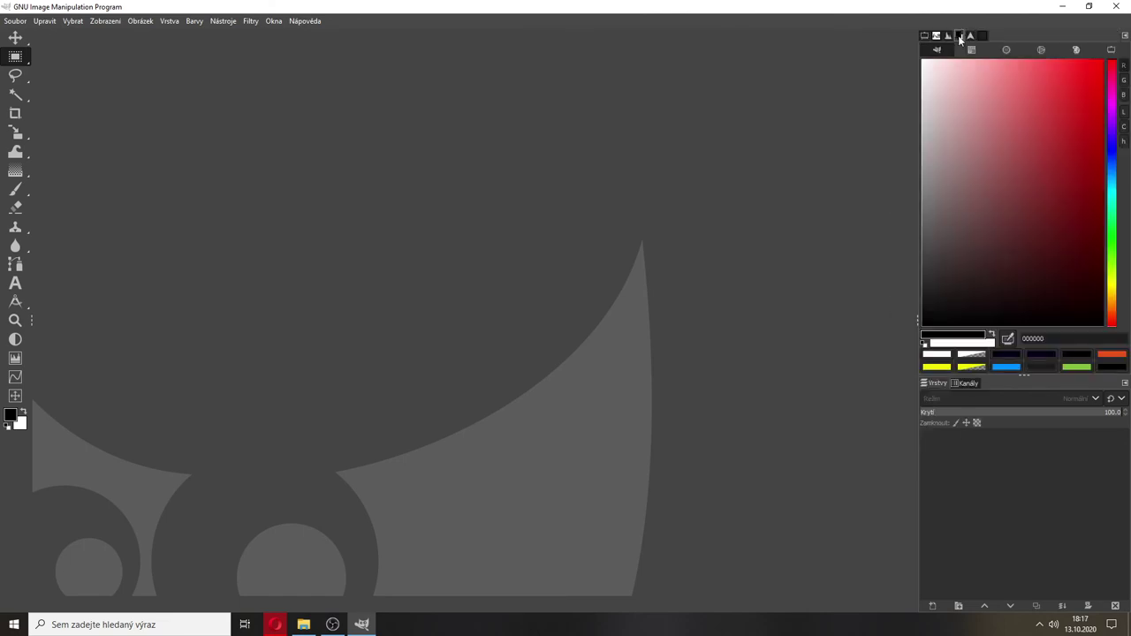
left_click(937, 36)
left_click(947, 36)
left_click(925, 36)
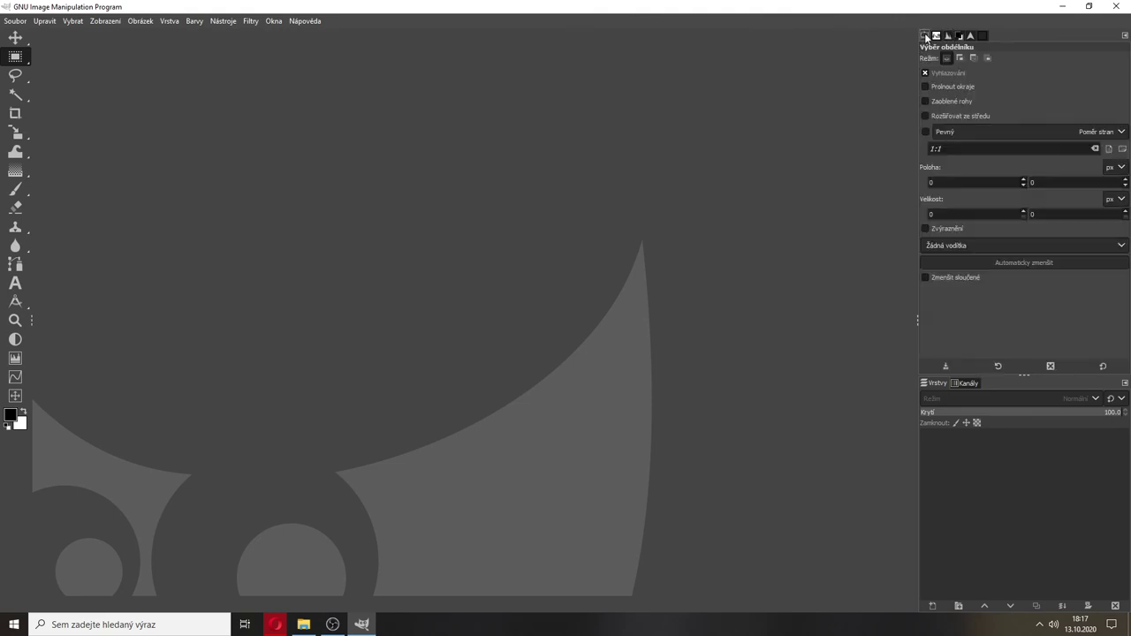
left_click(982, 36)
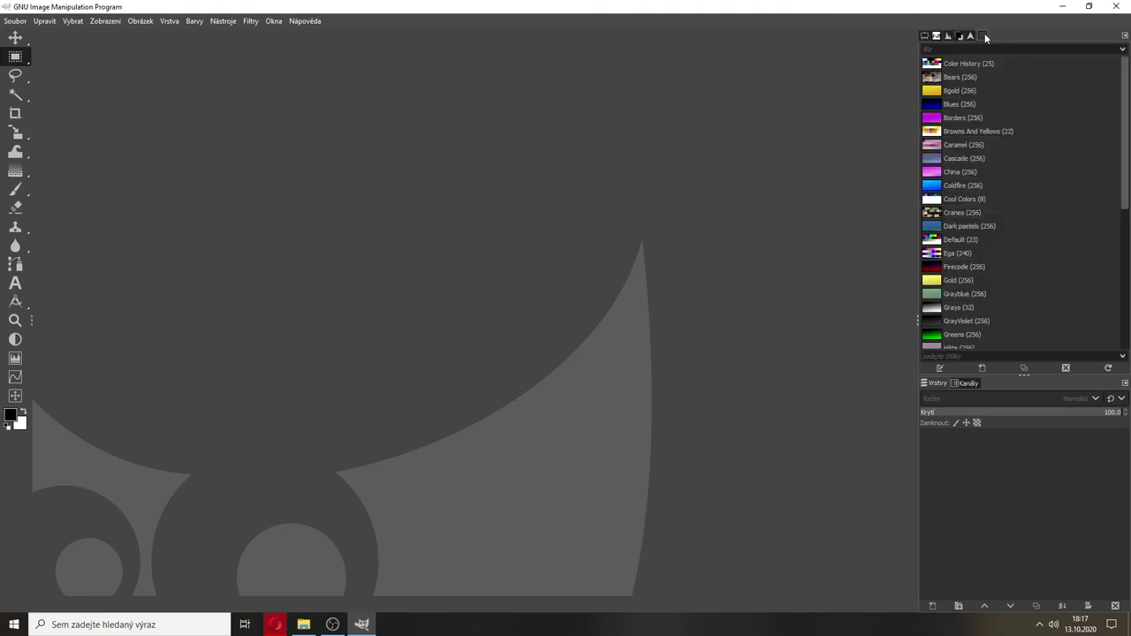
Add a Historie změn tab, detach it and dock it as a separate column between the canvas and the existing docks
left_click(1126, 36)
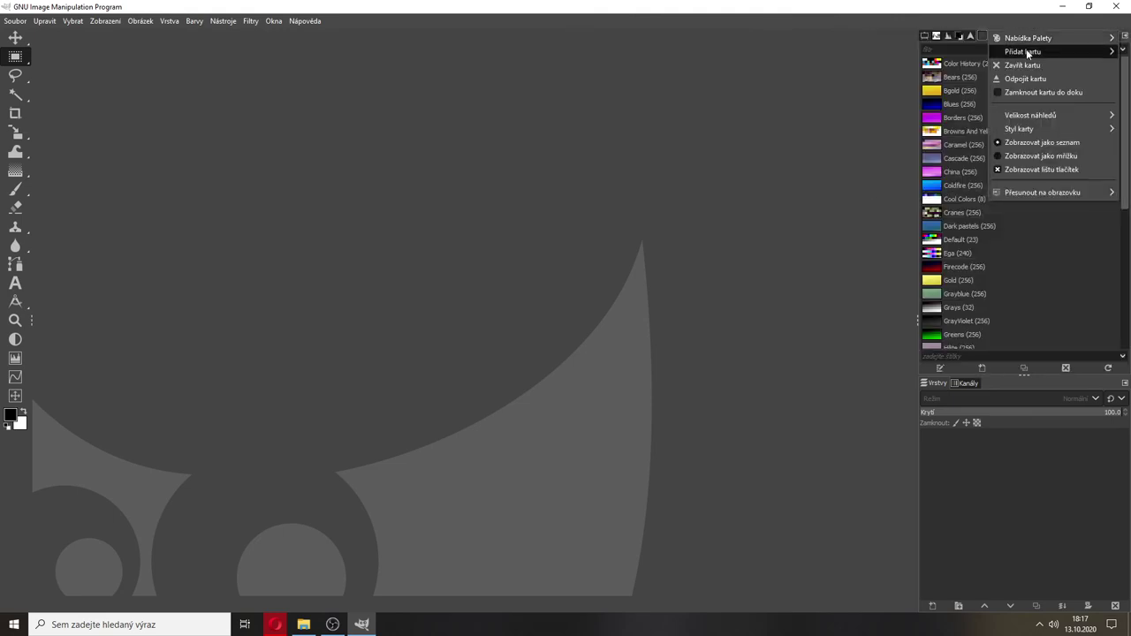
mouse_move(1015, 58)
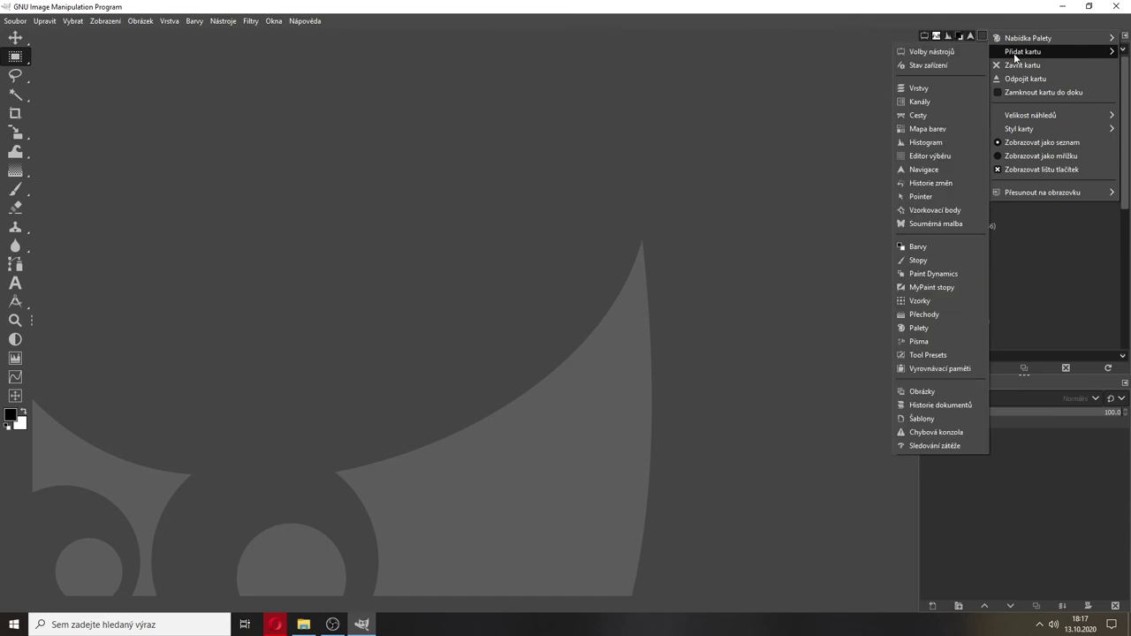
left_click(927, 183)
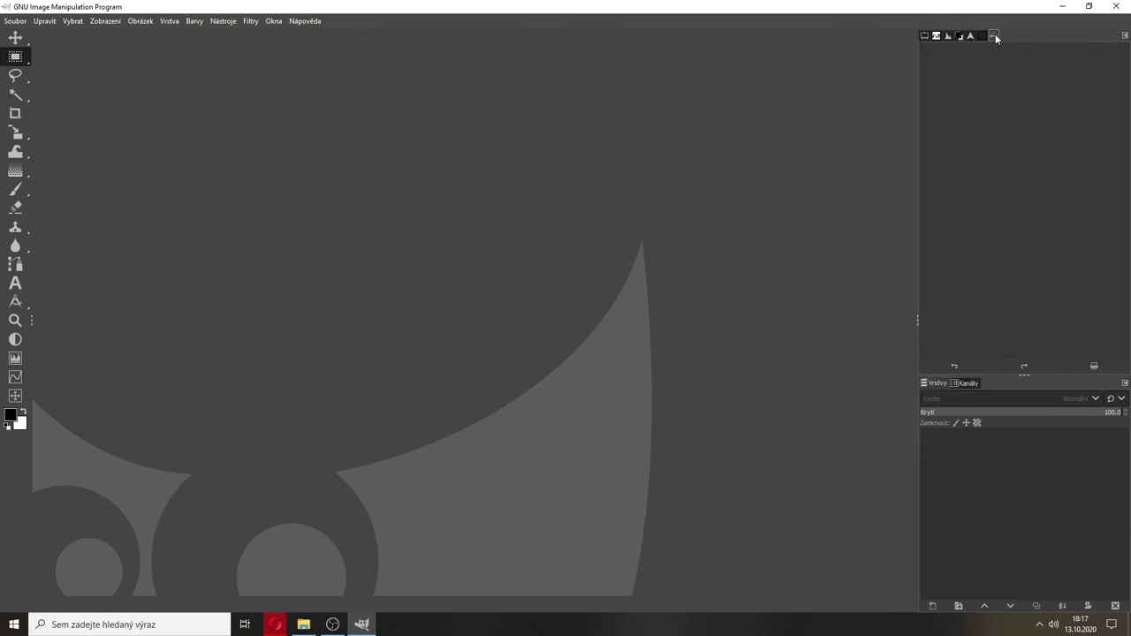
left_click_drag(994, 34, 411, 219)
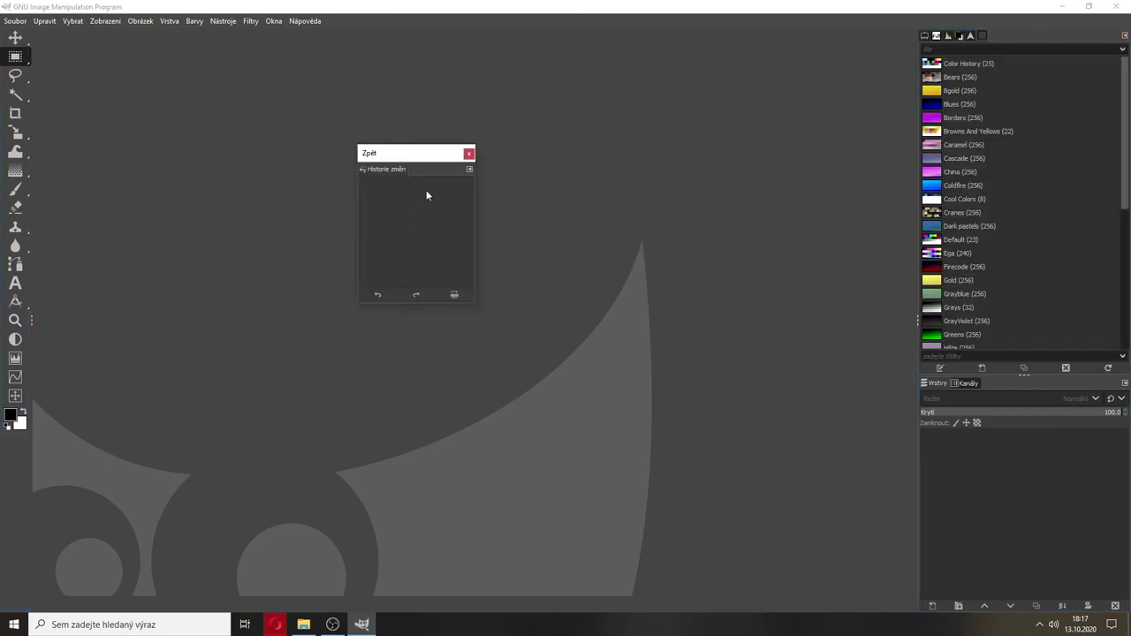
left_click_drag(372, 174, 920, 195)
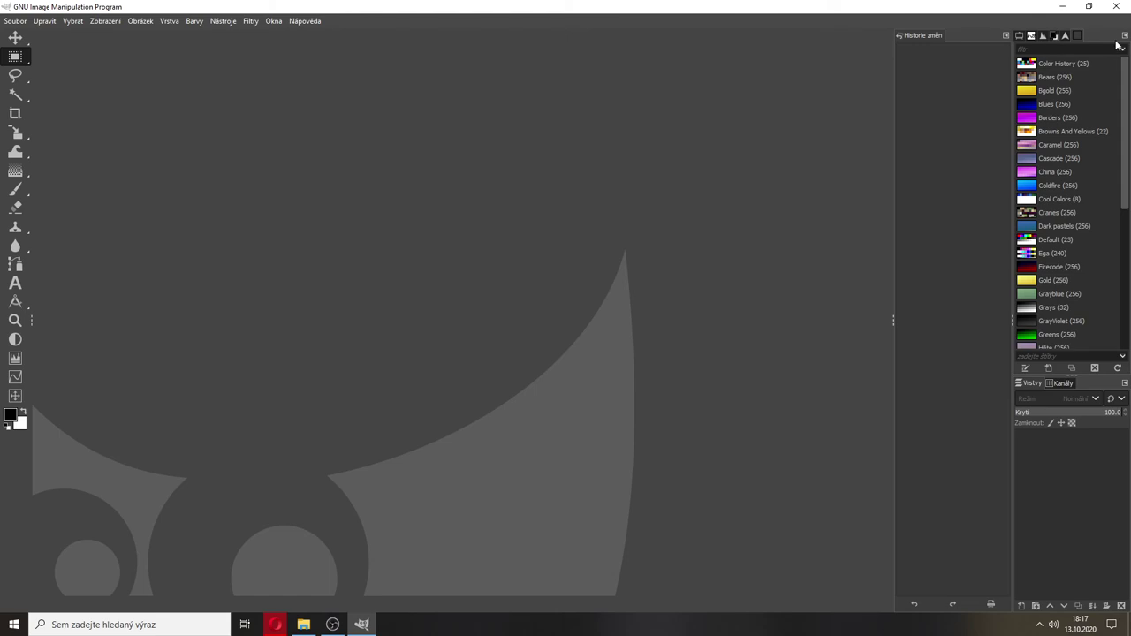
left_click(1005, 37)
mouse_move(929, 51)
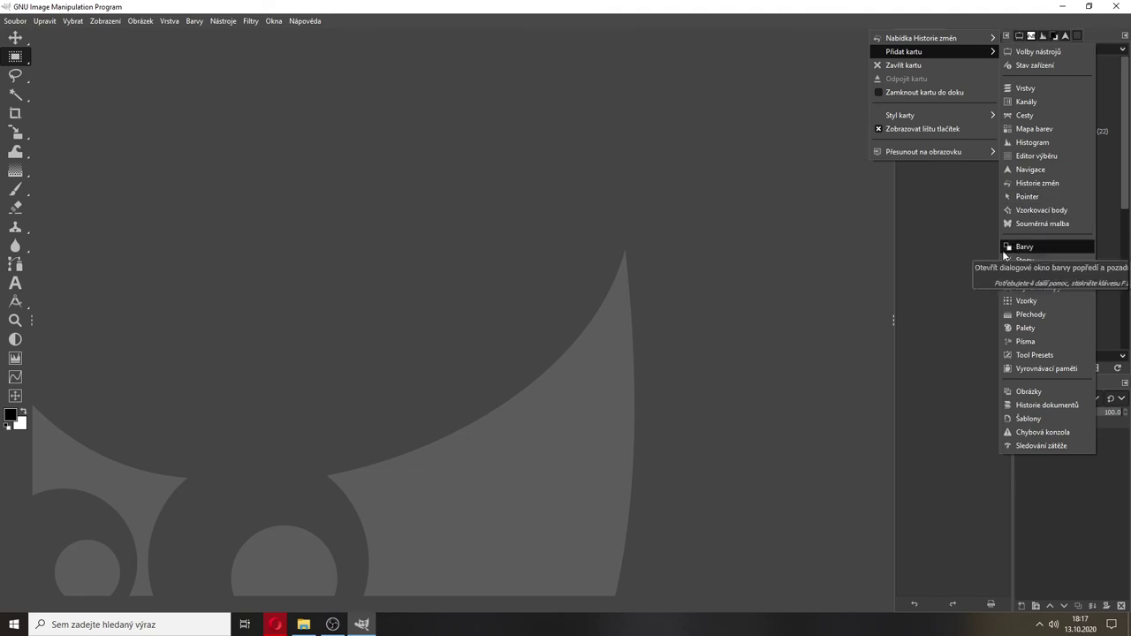
left_click(1022, 41)
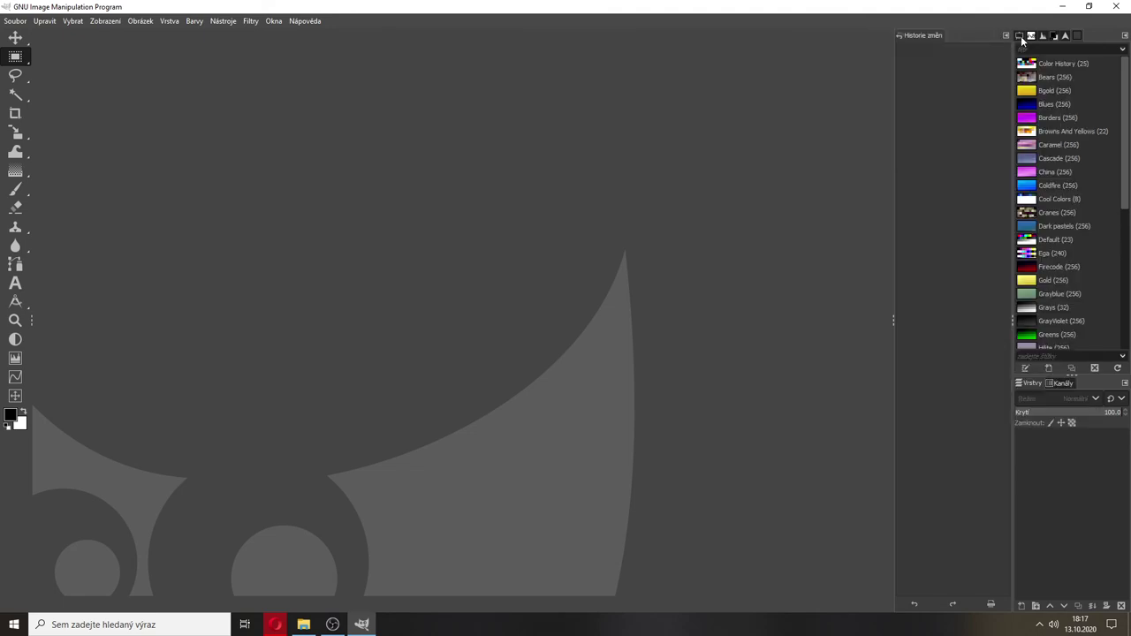
Move the Volby nástroje tab into the Historie změn column ahead of that tab and switch between the two
left_click(1021, 38)
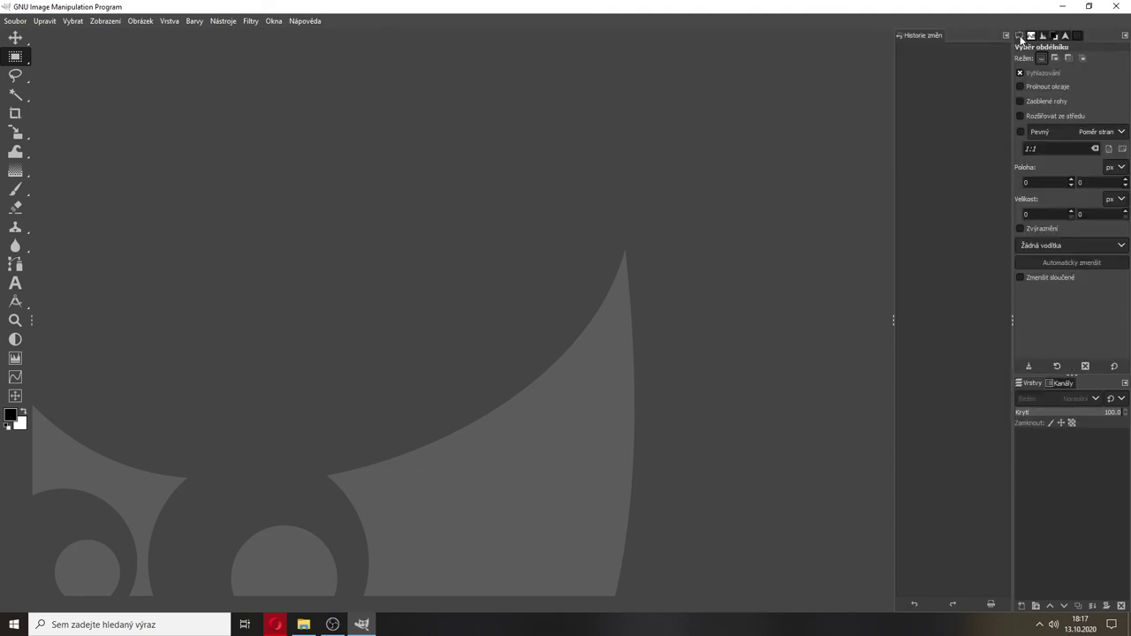
left_click_drag(1021, 38, 737, 111)
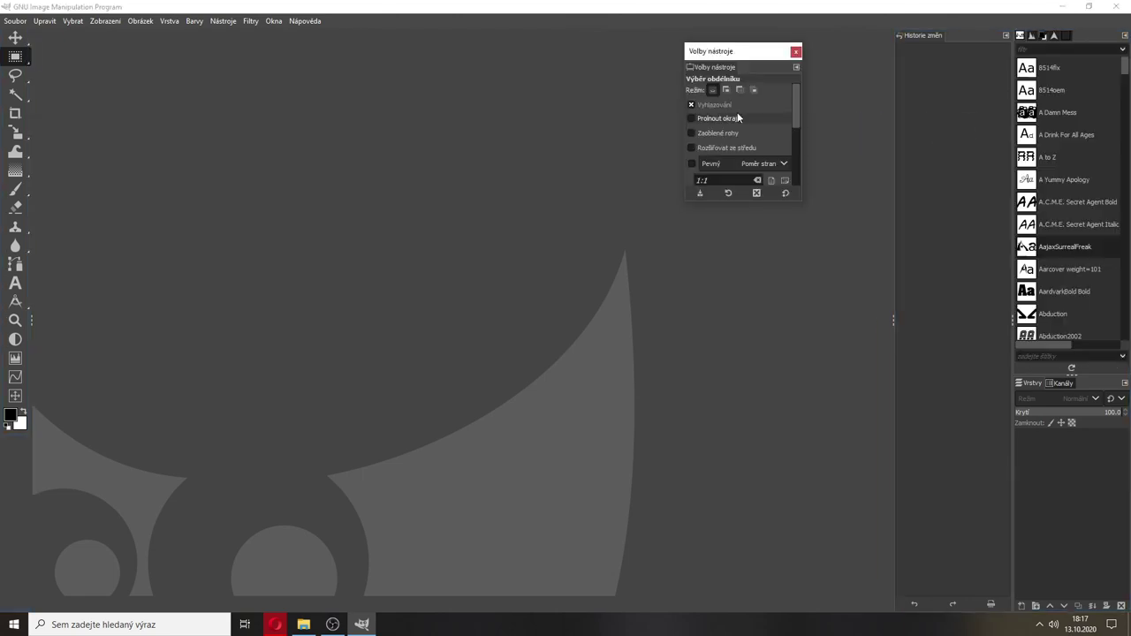
left_click_drag(700, 69, 916, 38)
left_click(923, 36)
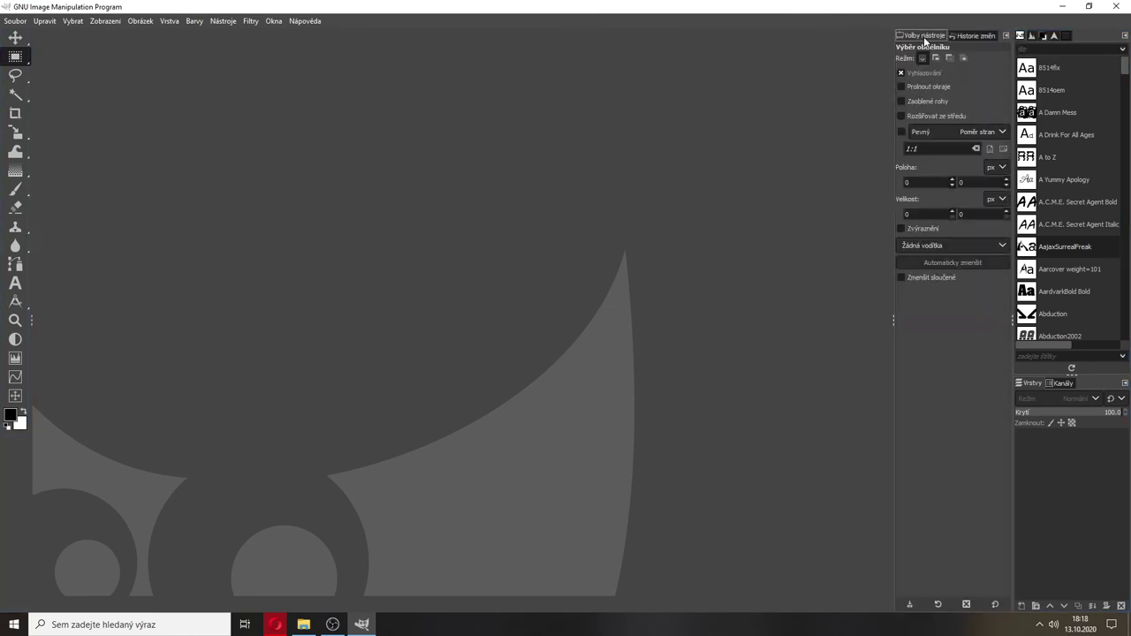
left_click(972, 36)
left_click(925, 35)
left_click(977, 36)
Add a Pointer tab to the Historie změn column and bring Volby nástroje to the front
left_click(1005, 36)
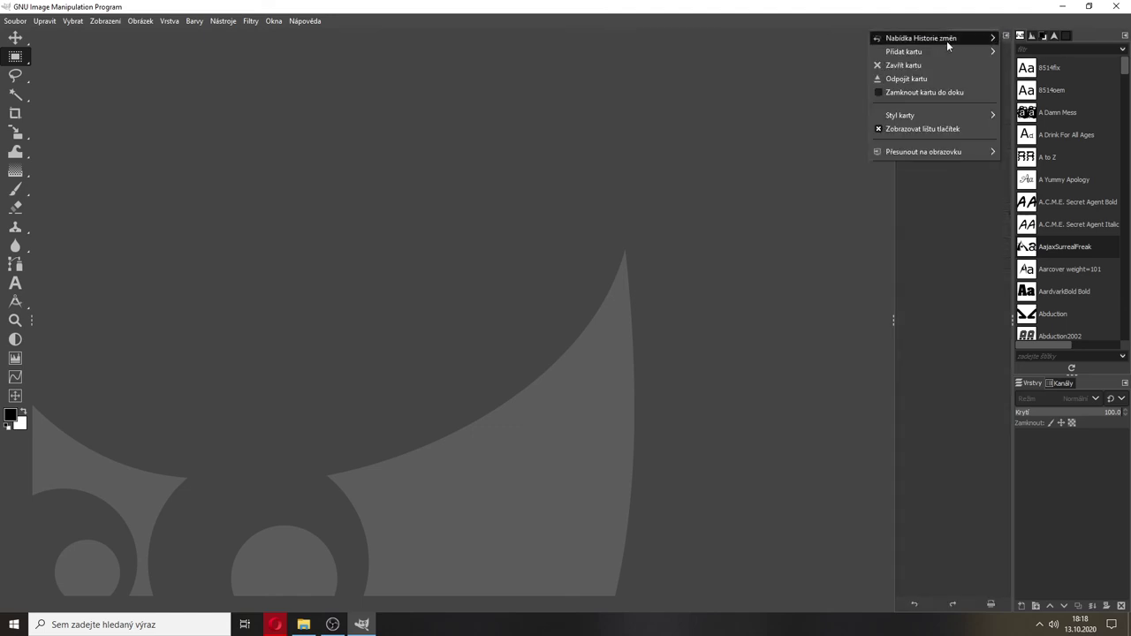
mouse_move(930, 54)
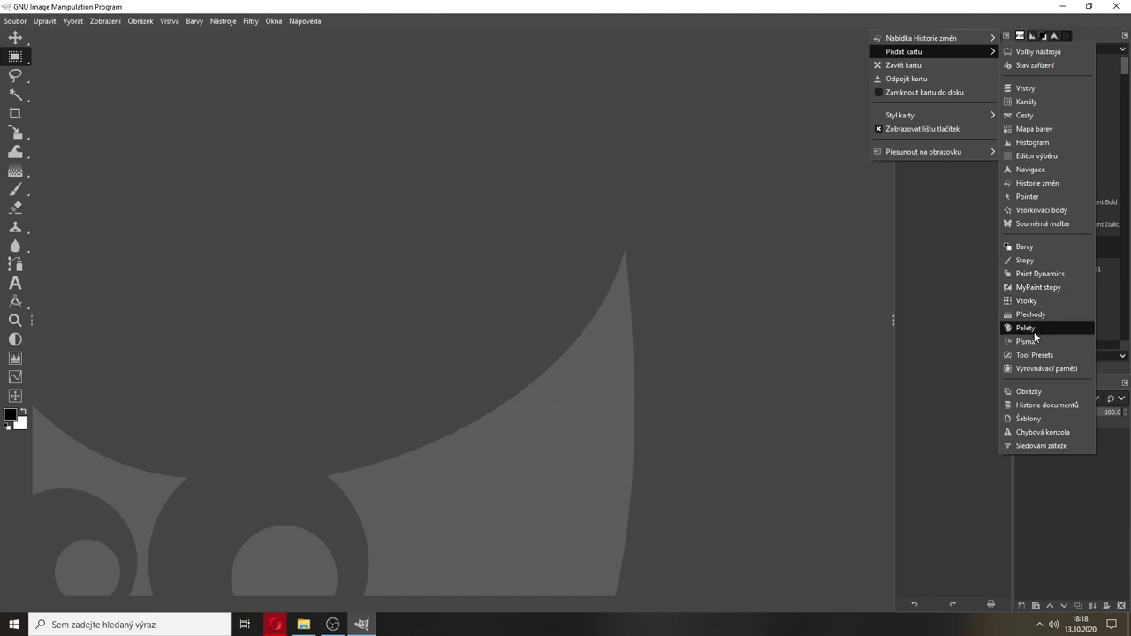
left_click(1050, 196)
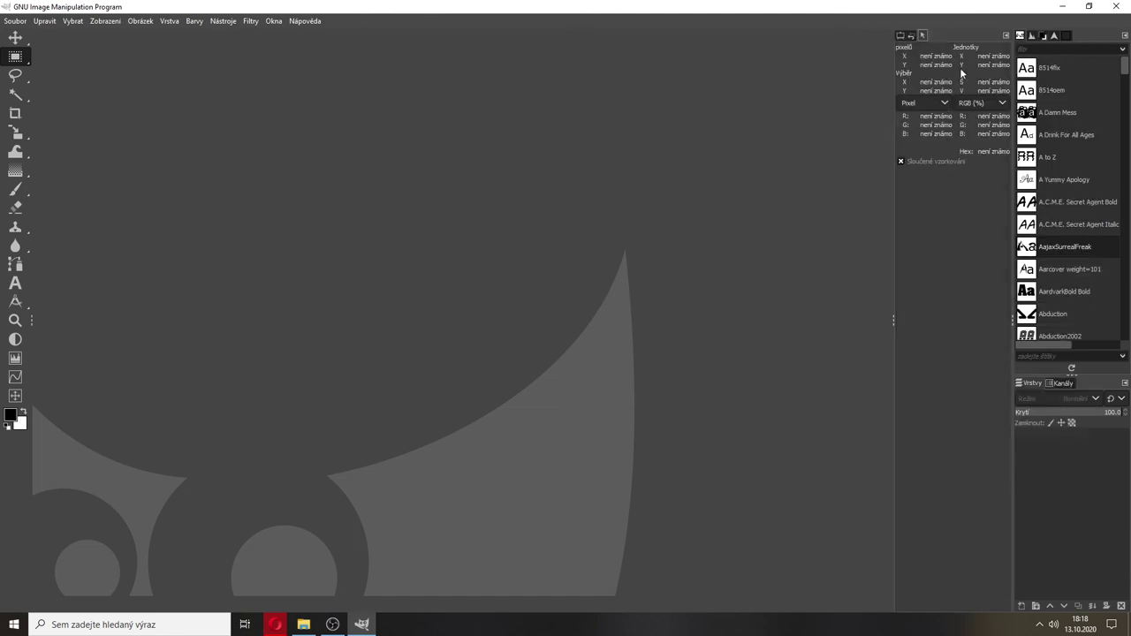
left_click(900, 36)
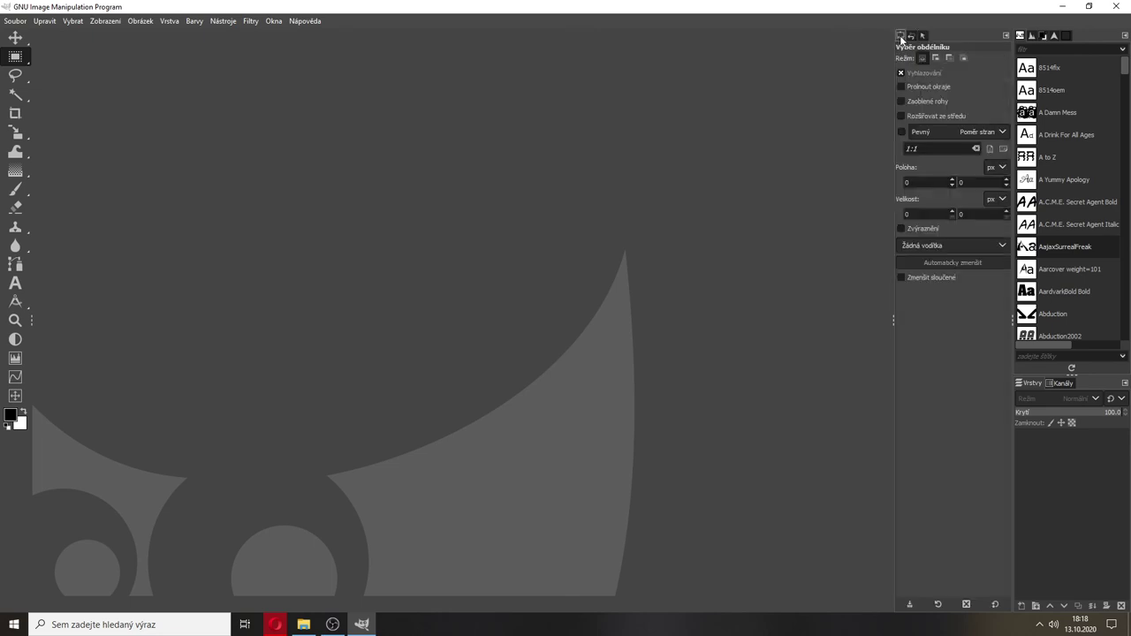
Reorder the dock's first tabs to Barvy, Histogram, Písma, display Histogram, and enlarge the Vrstvy dock beneath it
left_click_drag(1033, 40, 1023, 43)
left_click(1034, 41)
left_click(1053, 39)
left_click(1043, 39)
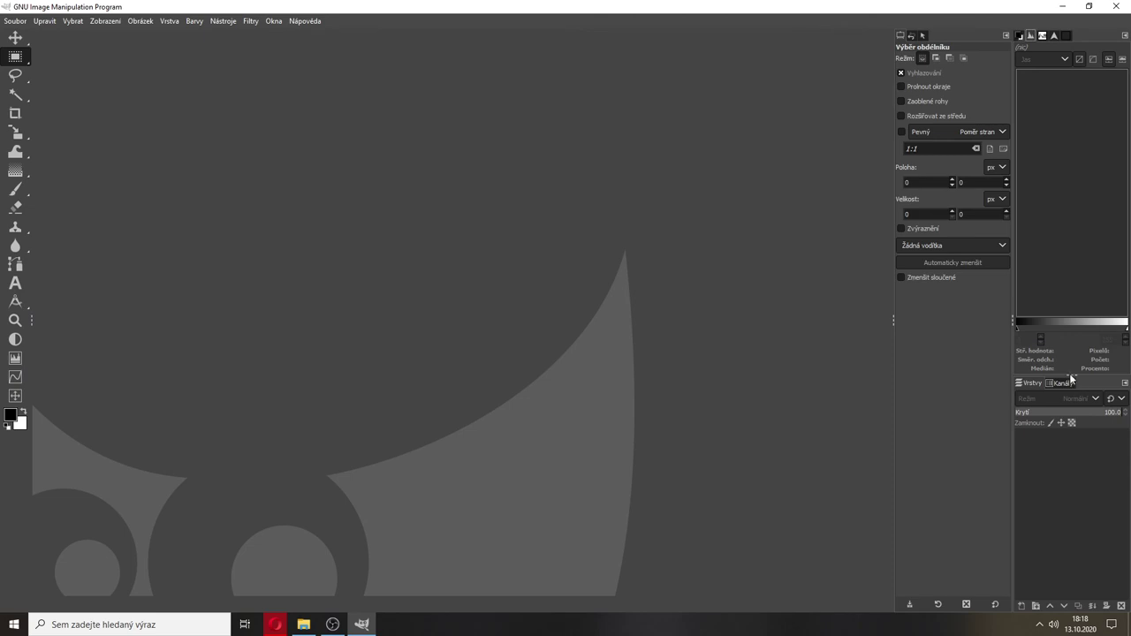
left_click_drag(1070, 376, 1054, 300)
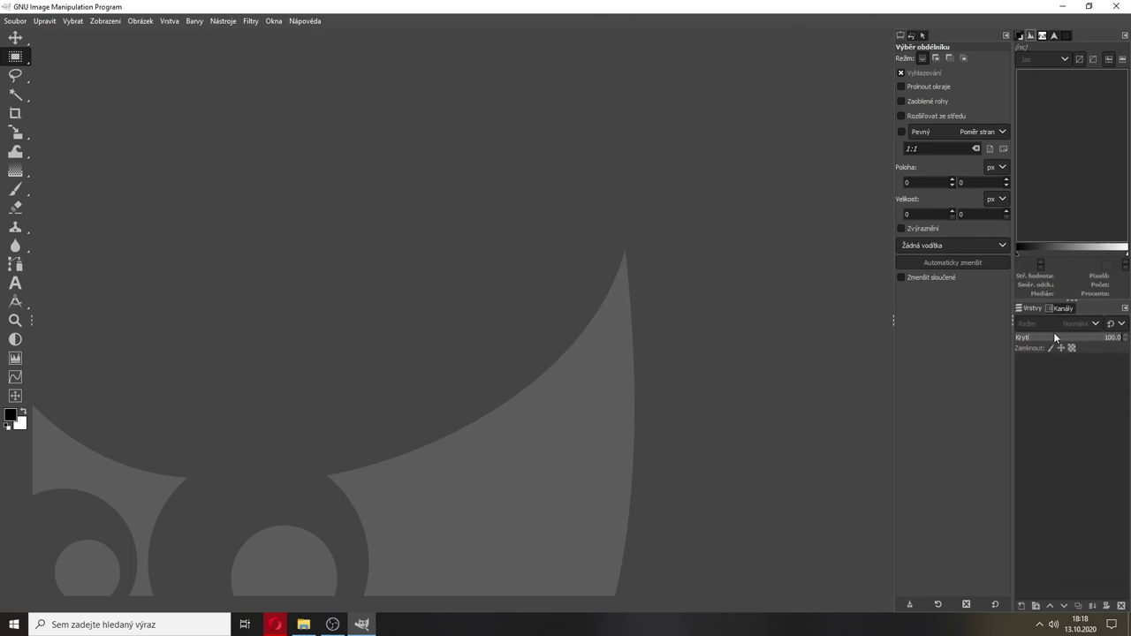
Add Cesty and Historie dokumentů tabs to the dock that holds Vrstvy and Kanály
left_click(1125, 307)
mouse_move(1072, 314)
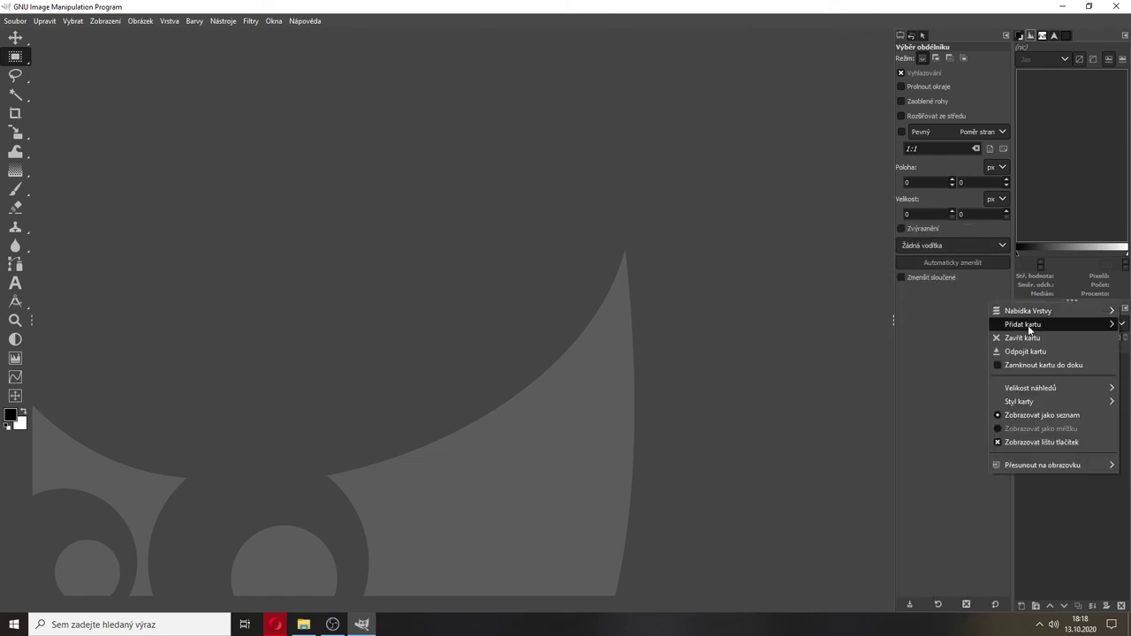
mouse_move(1025, 325)
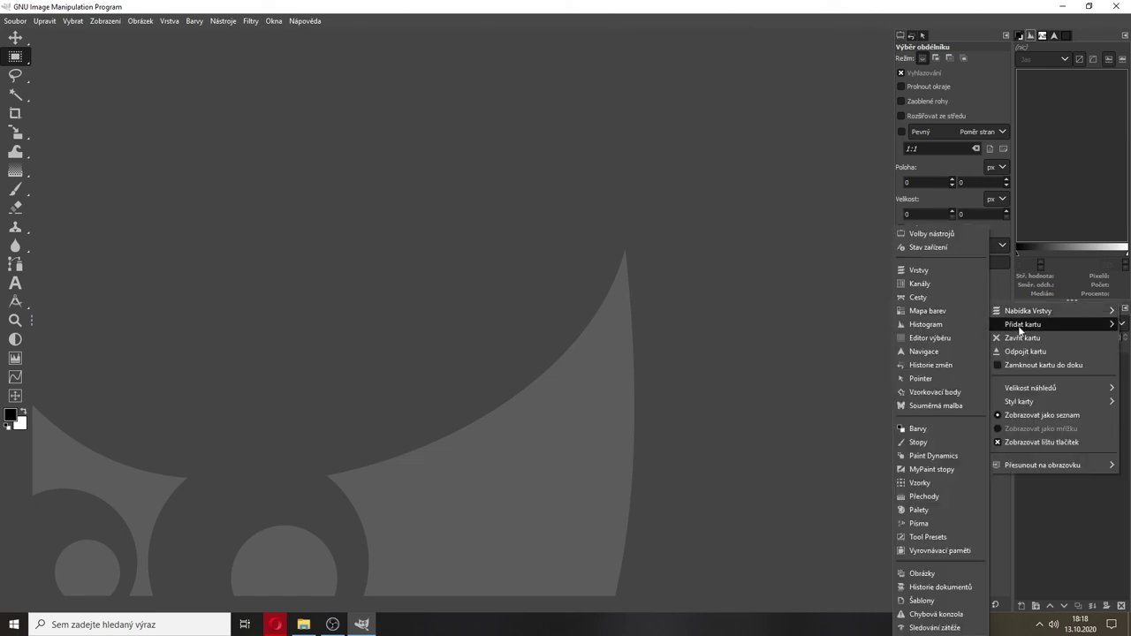
left_click(926, 298)
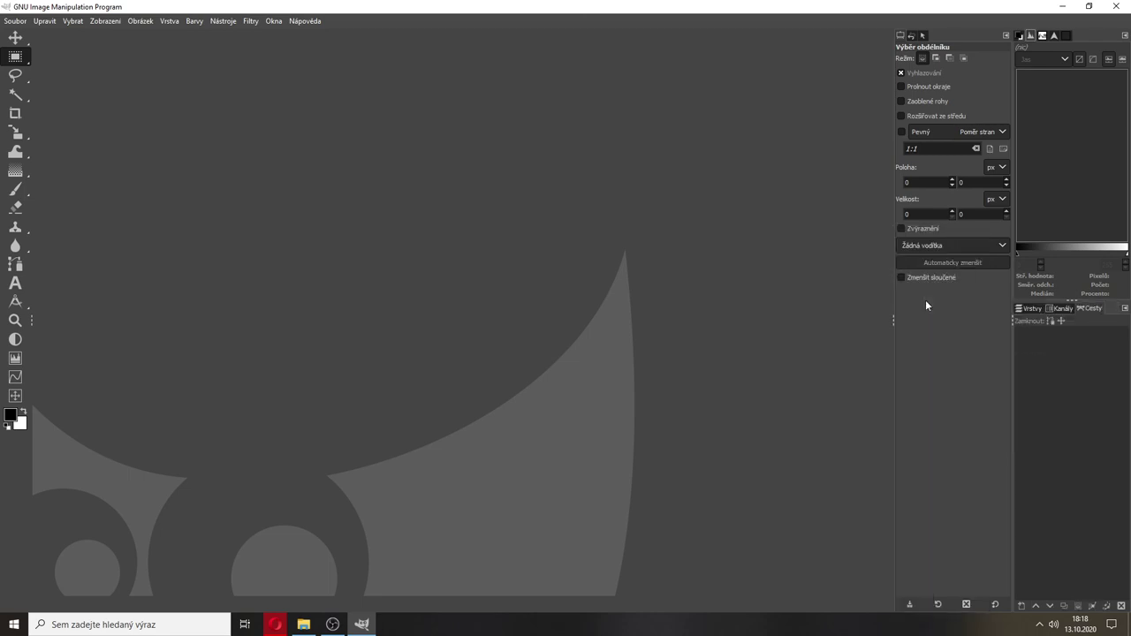
left_click(1124, 308)
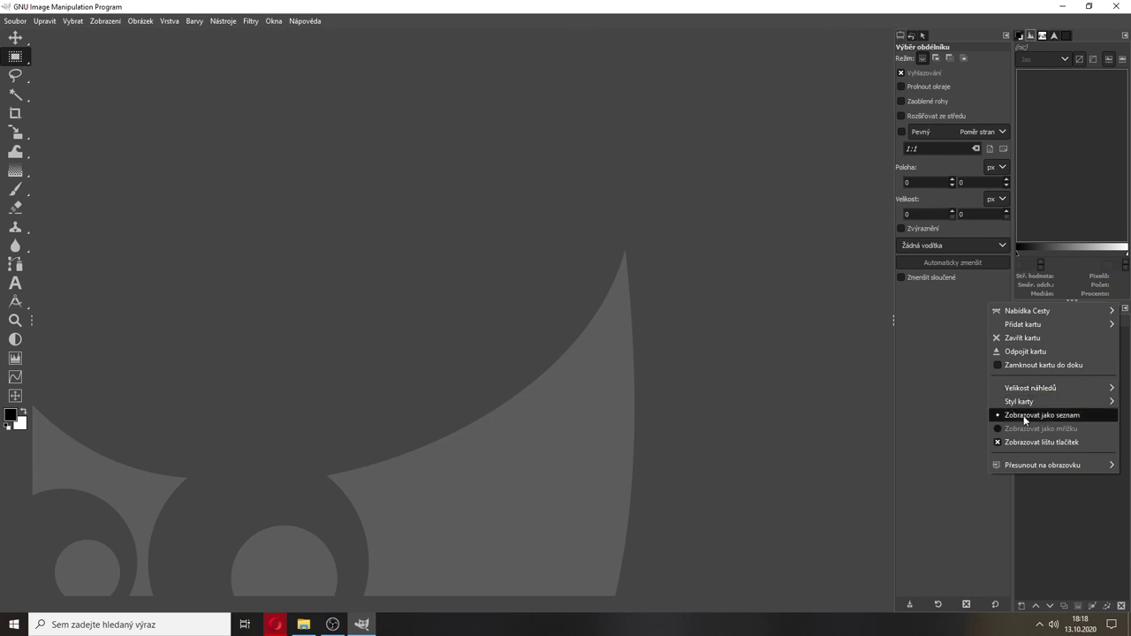
mouse_move(1022, 324)
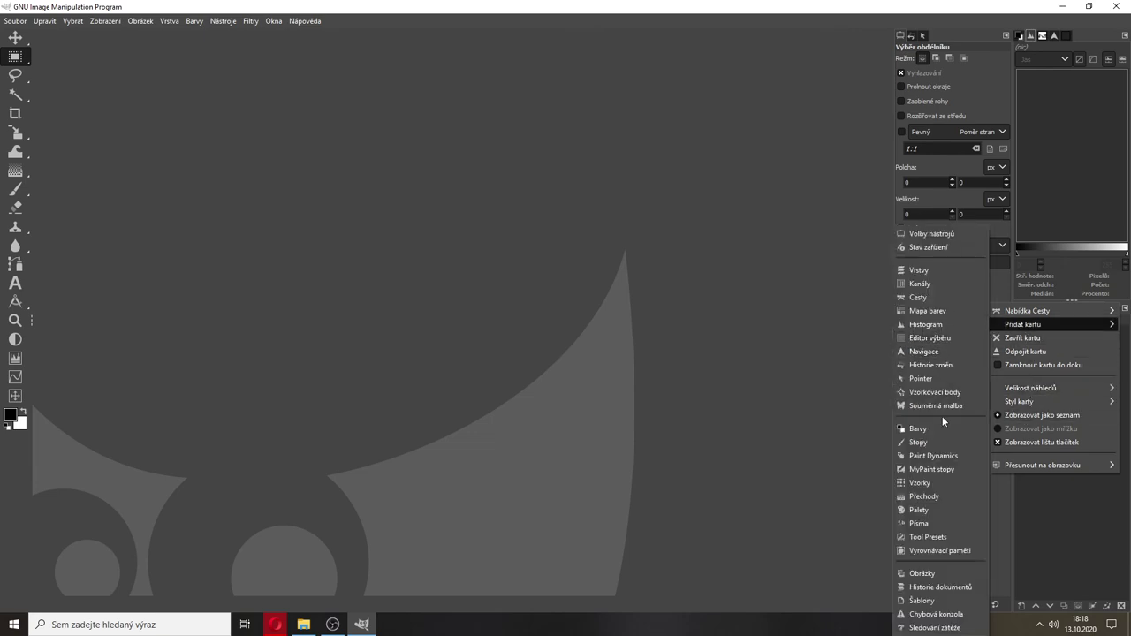
left_click(932, 585)
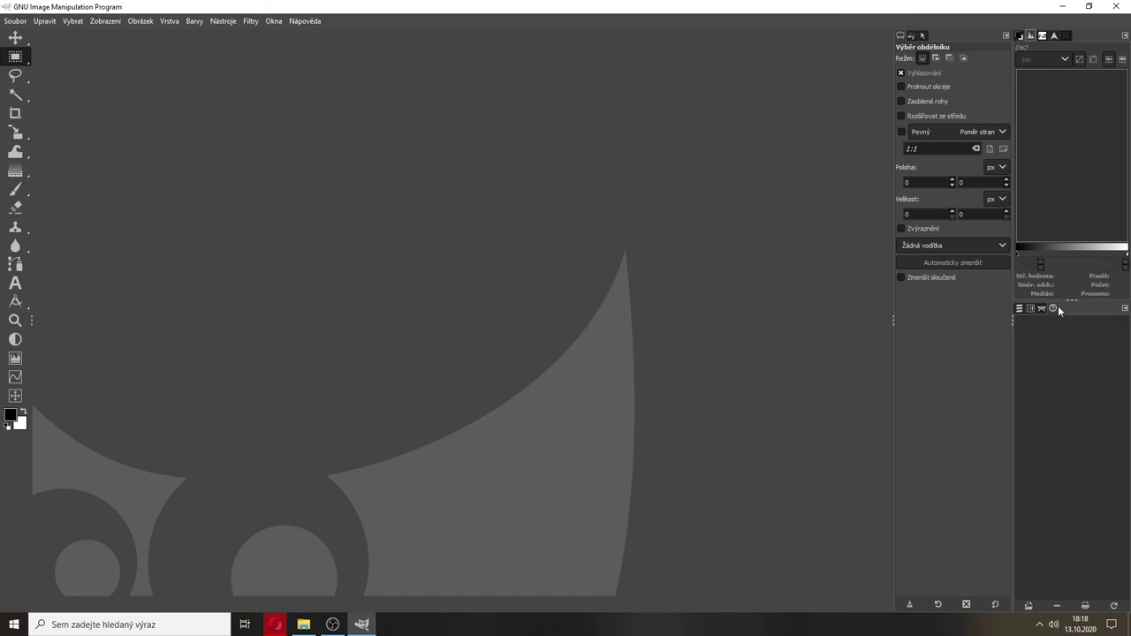
Enlarge the Vrstvy dock slightly, bring Barvy to the front above it, and widen both dock columns until the lower tab names fit
left_click_drag(1070, 300, 1071, 293)
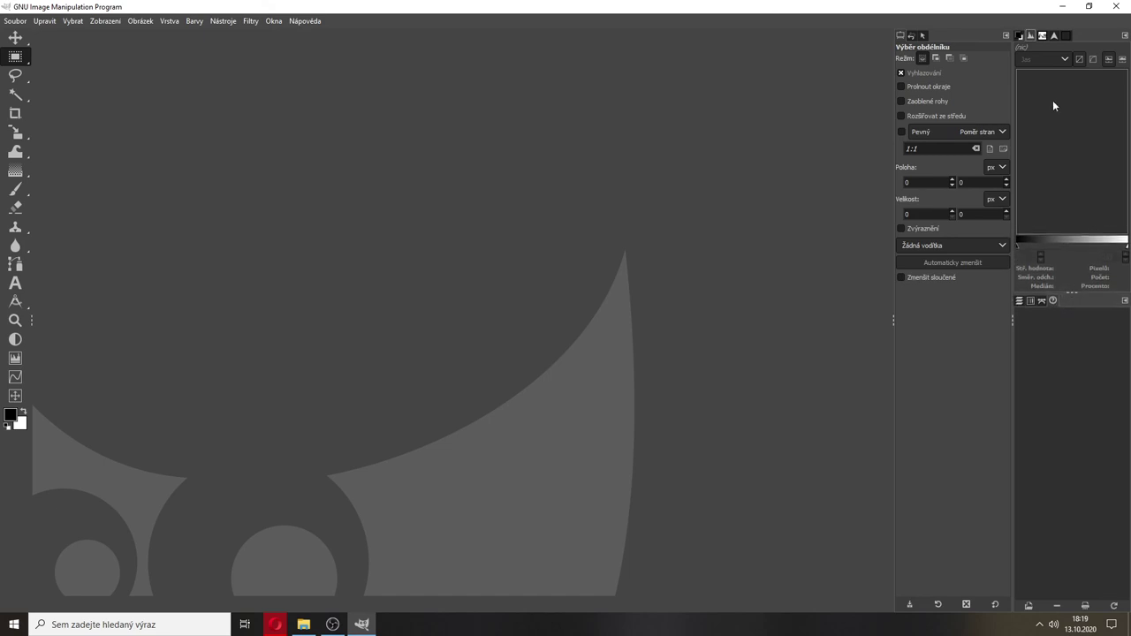
left_click(1043, 37)
left_click(1053, 37)
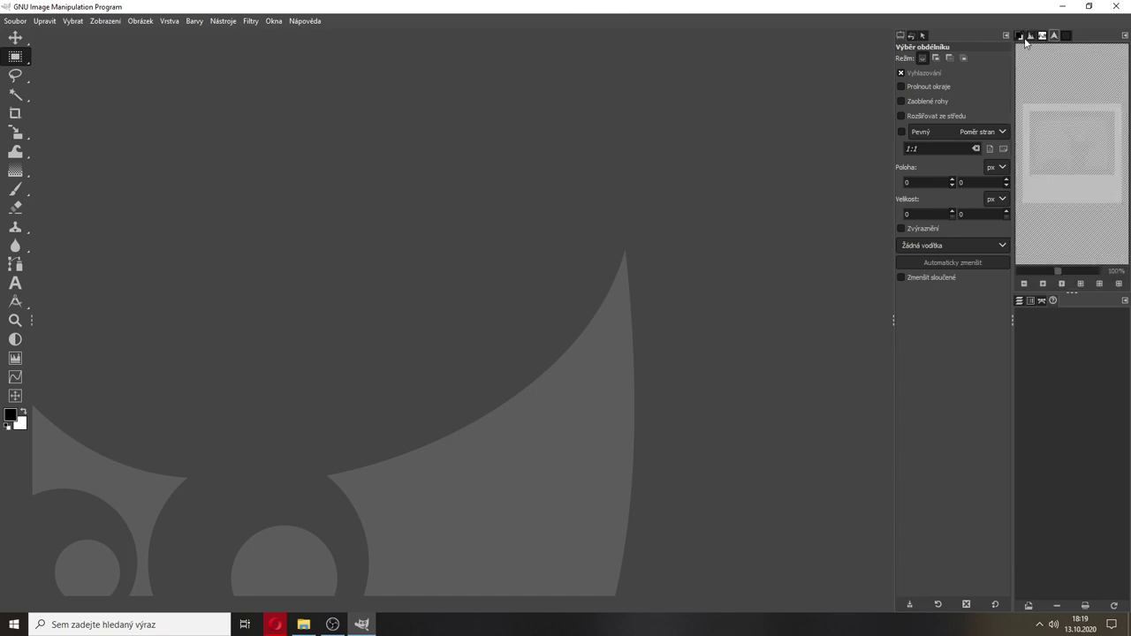
left_click(1031, 37)
left_click(1019, 35)
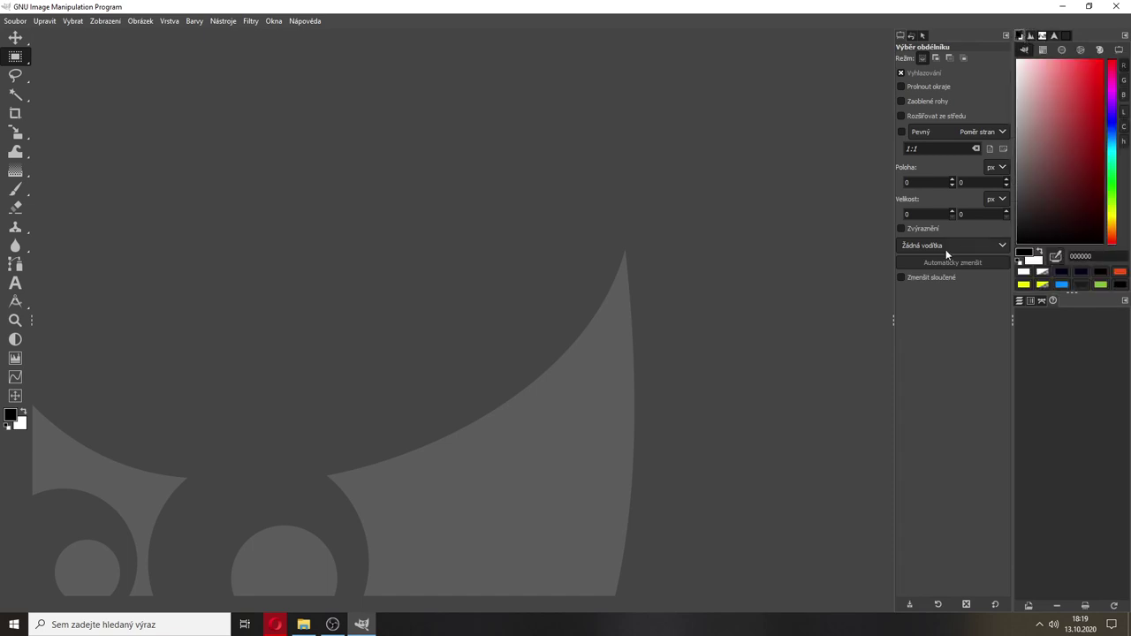
left_click_drag(893, 318, 765, 314)
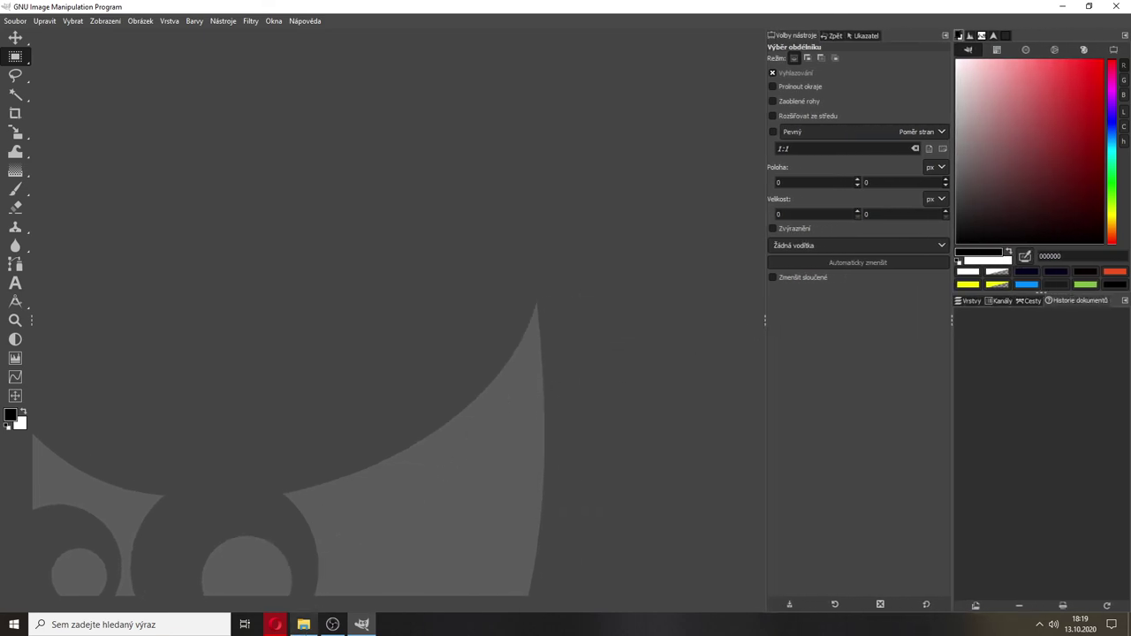
Open pexels-inna-heasley-735540.jpg from the Grafika\Materials folder in GIMP and convert it to the built-in sRGB profile
left_click(303, 624)
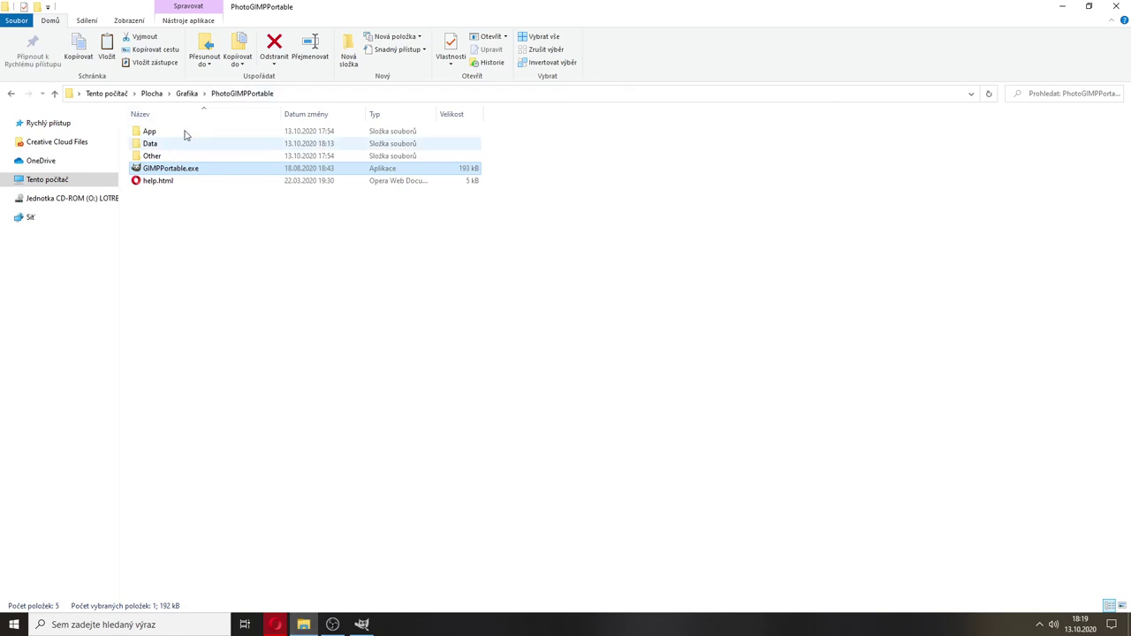
left_click(187, 93)
double_click(158, 131)
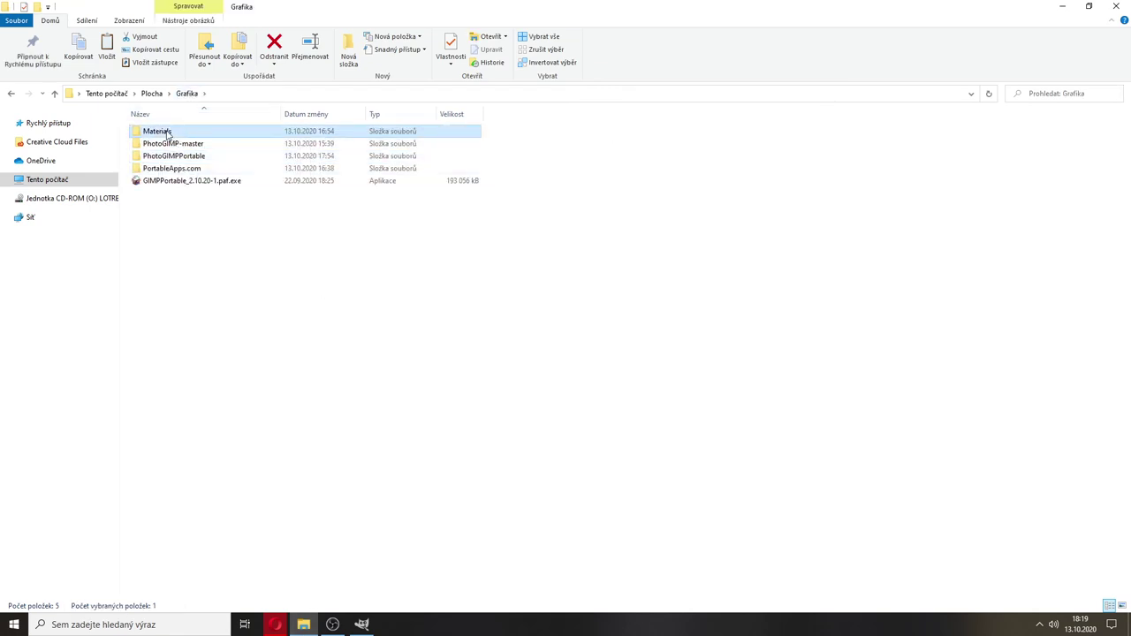
left_click_drag(221, 152, 428, 376)
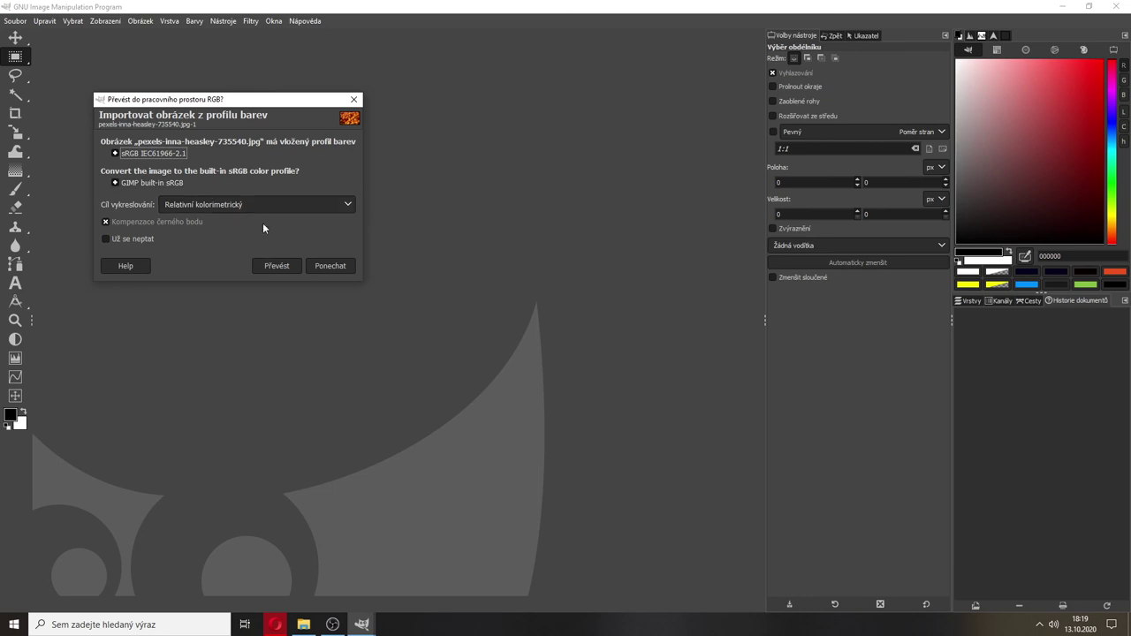
left_click(280, 265)
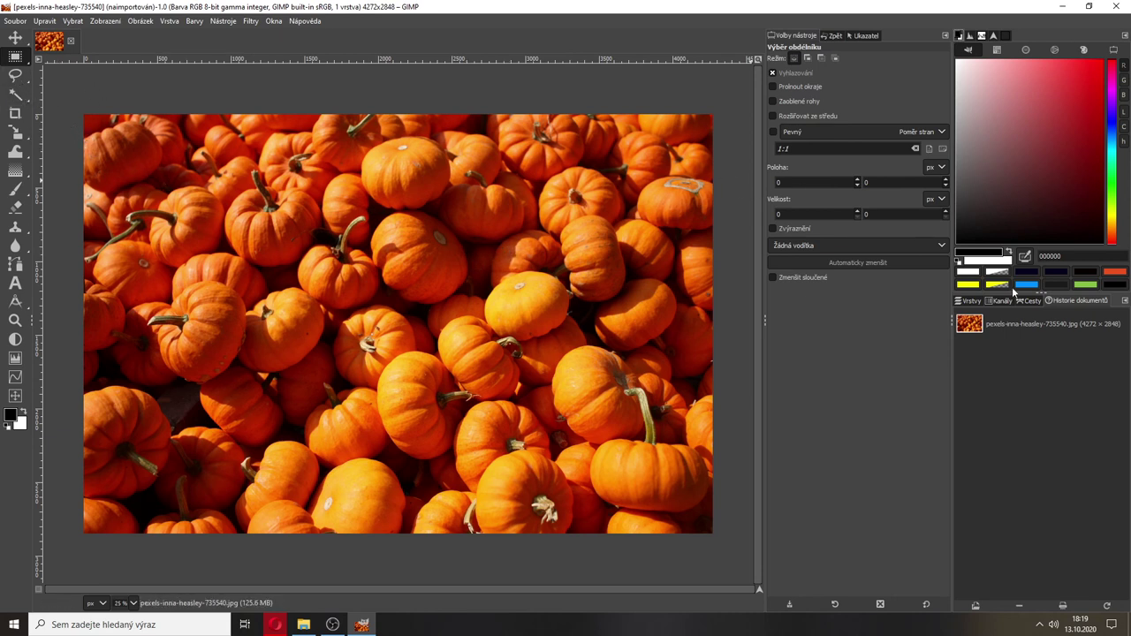
Display the Vrstvy tab, then try zooming and panning the image in the navigation preview to 30% before returning to Barvy
left_click(968, 303)
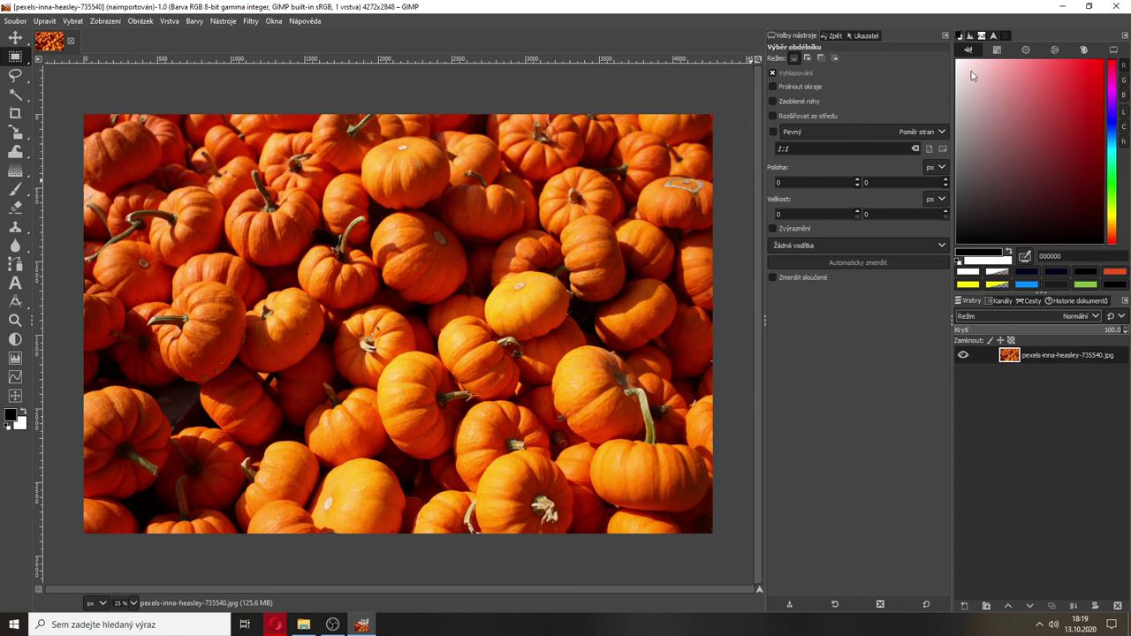
left_click(1006, 35)
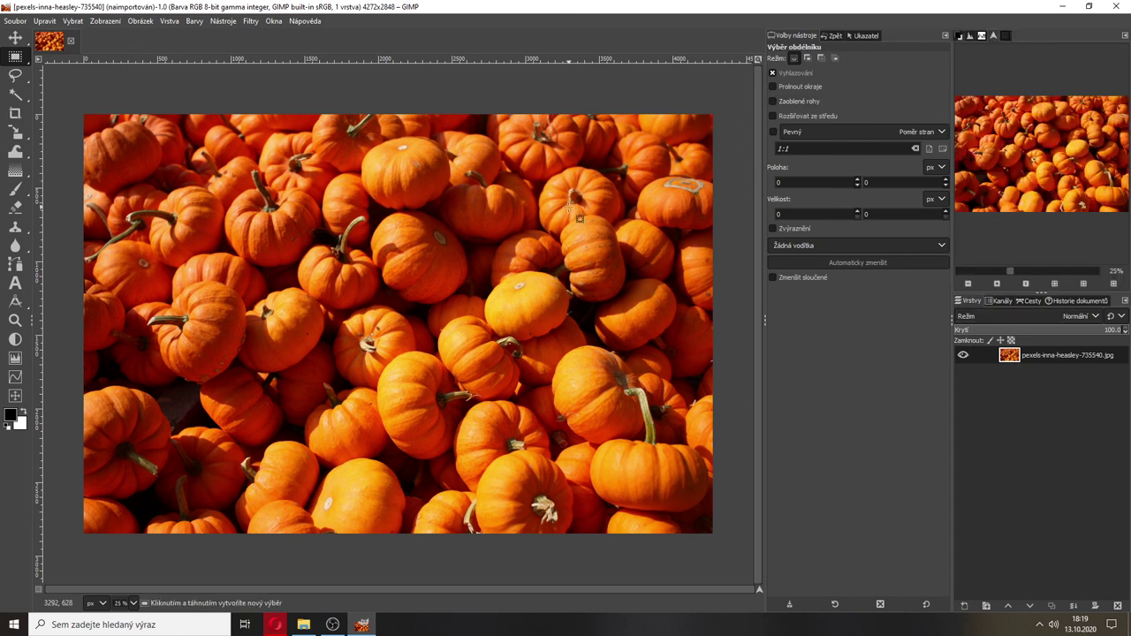
left_click(1030, 270)
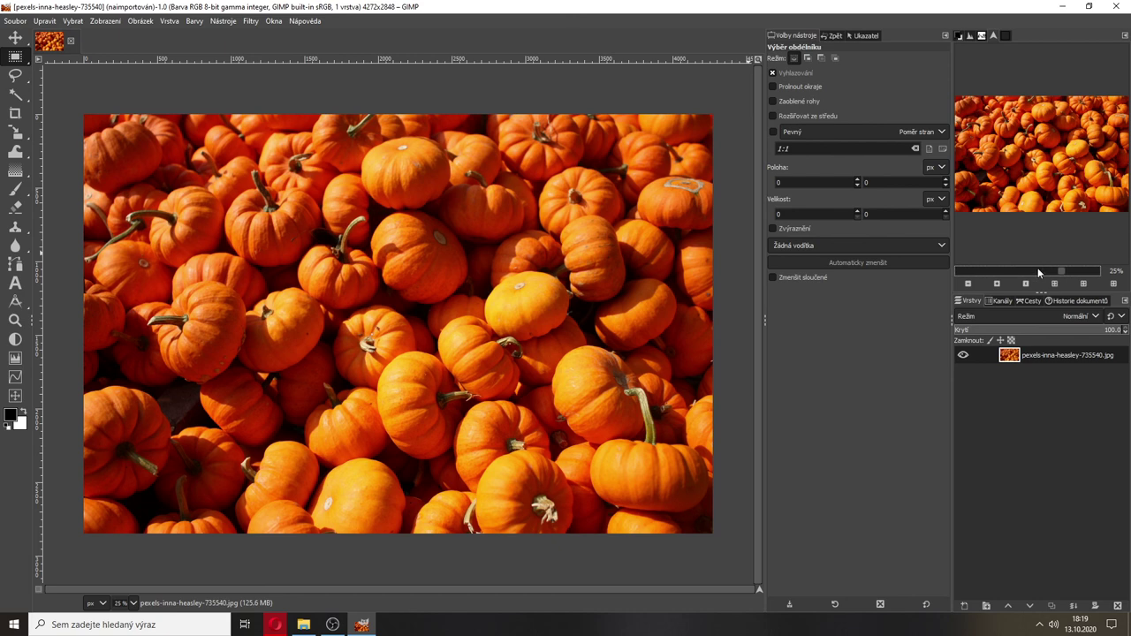
left_click_drag(1048, 160, 1030, 166)
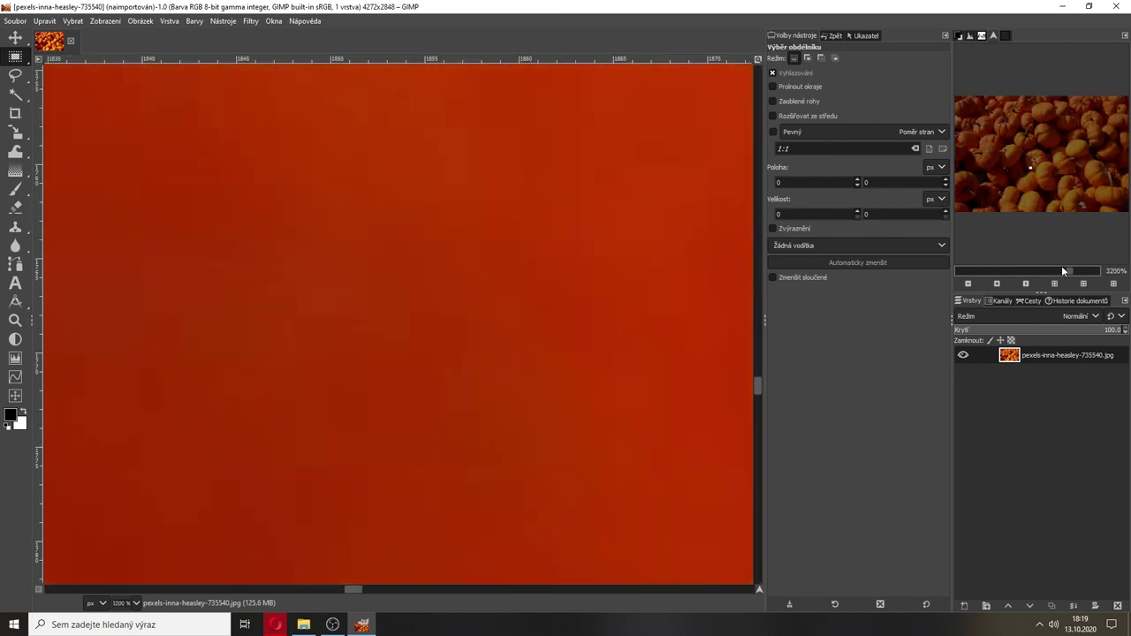
left_click(1001, 270)
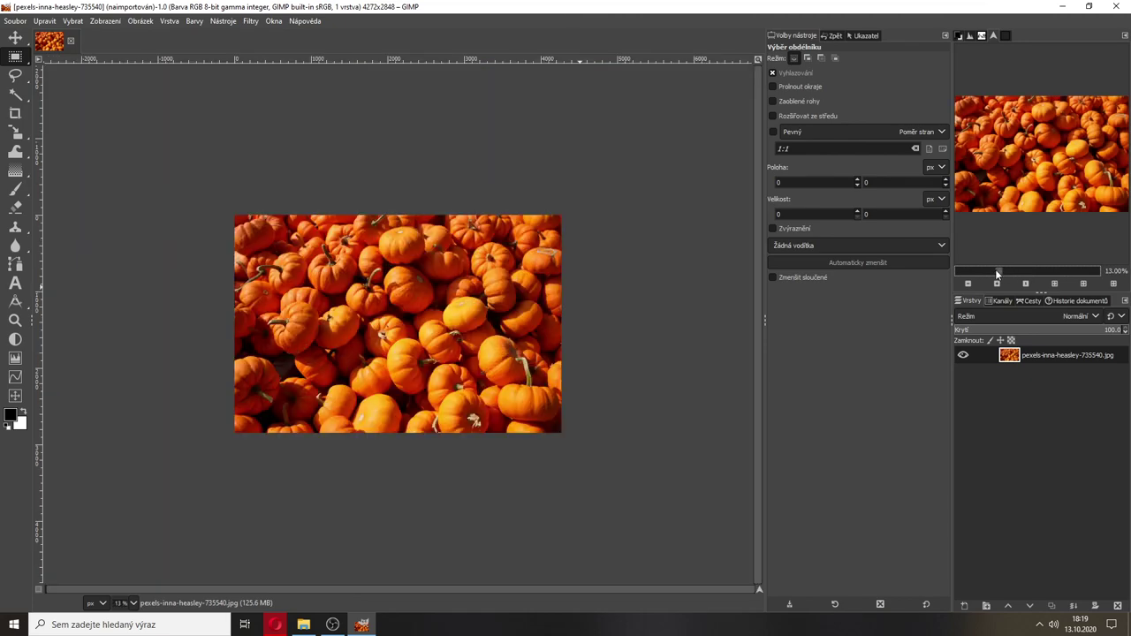
left_click_drag(1004, 269, 1013, 270)
mouse_move(1016, 184)
left_mouse_down()
mouse_move(959, 166)
mouse_move(1007, 181)
mouse_move(1002, 141)
mouse_move(996, 187)
left_mouse_up()
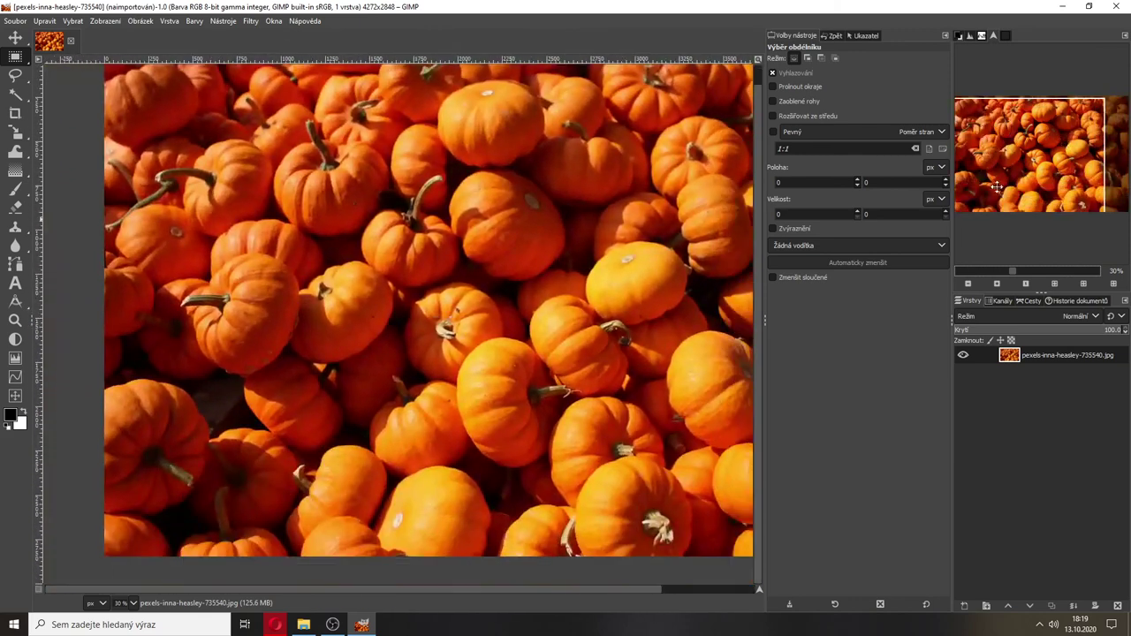
left_click(960, 38)
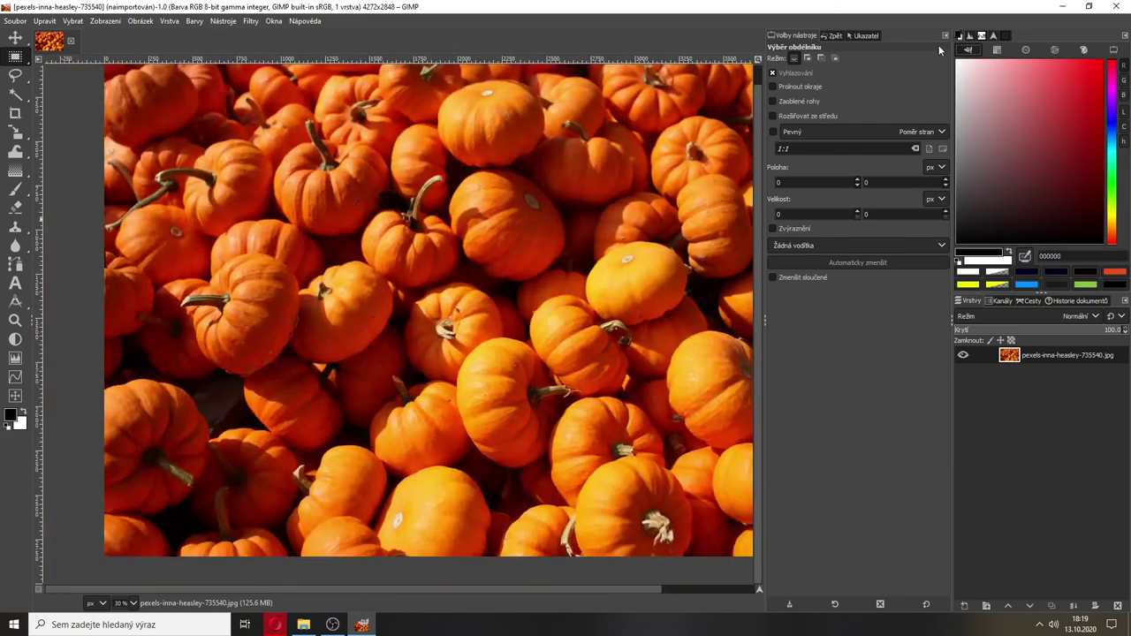
Save the current tool options immediately in the Volby nástroje preferences and accept the preferences
left_click(42, 21)
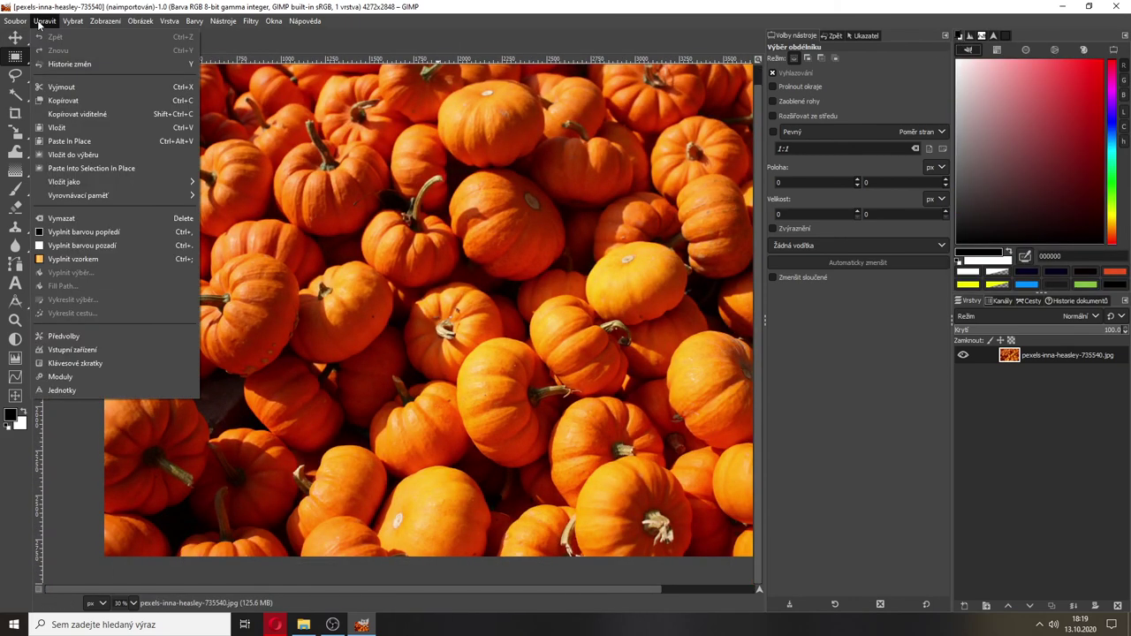
left_click(64, 336)
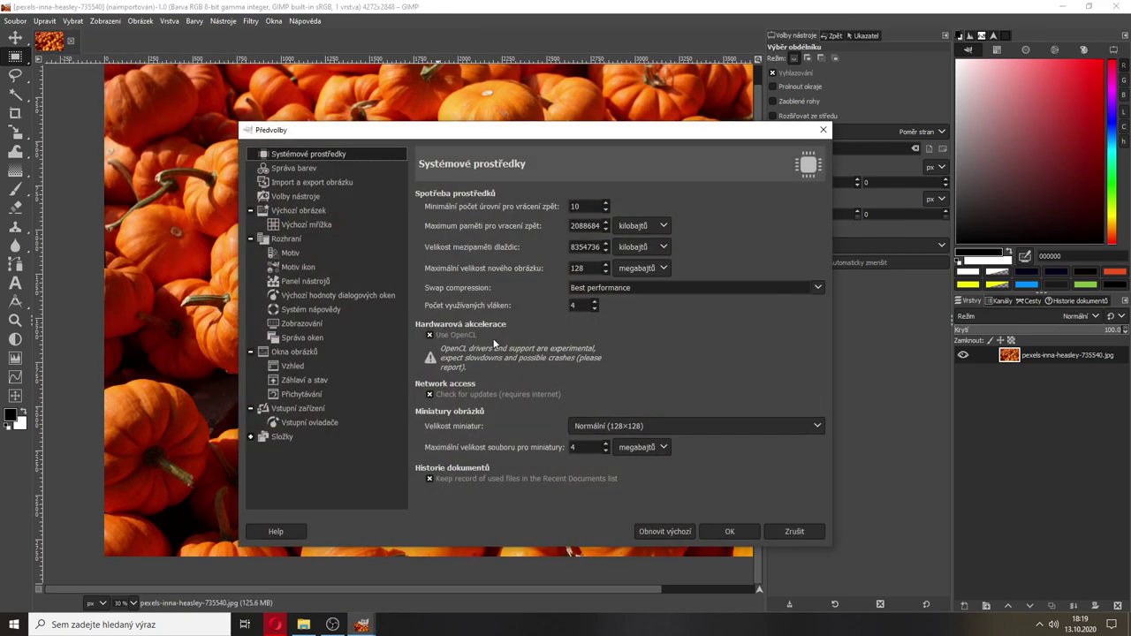
left_click(301, 182)
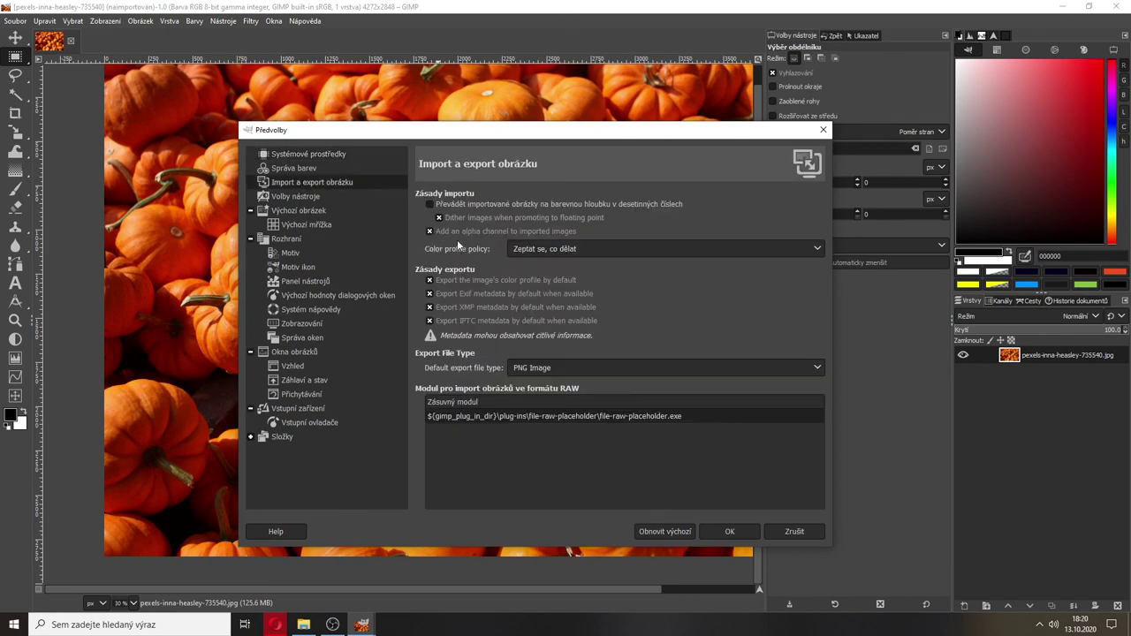
left_click(287, 212)
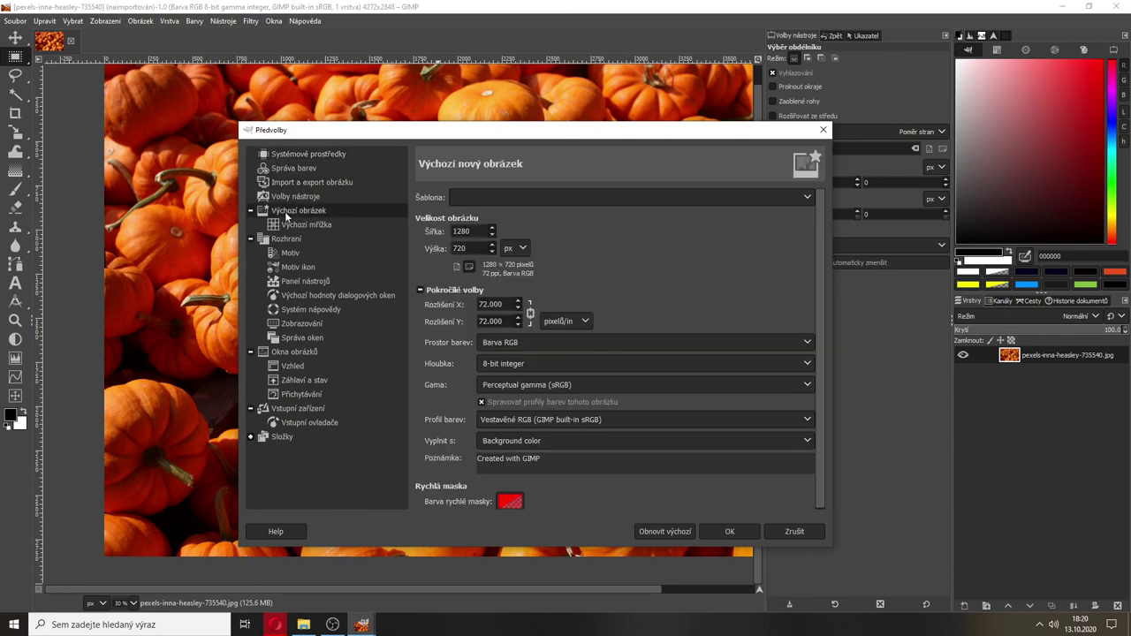
left_click(282, 200)
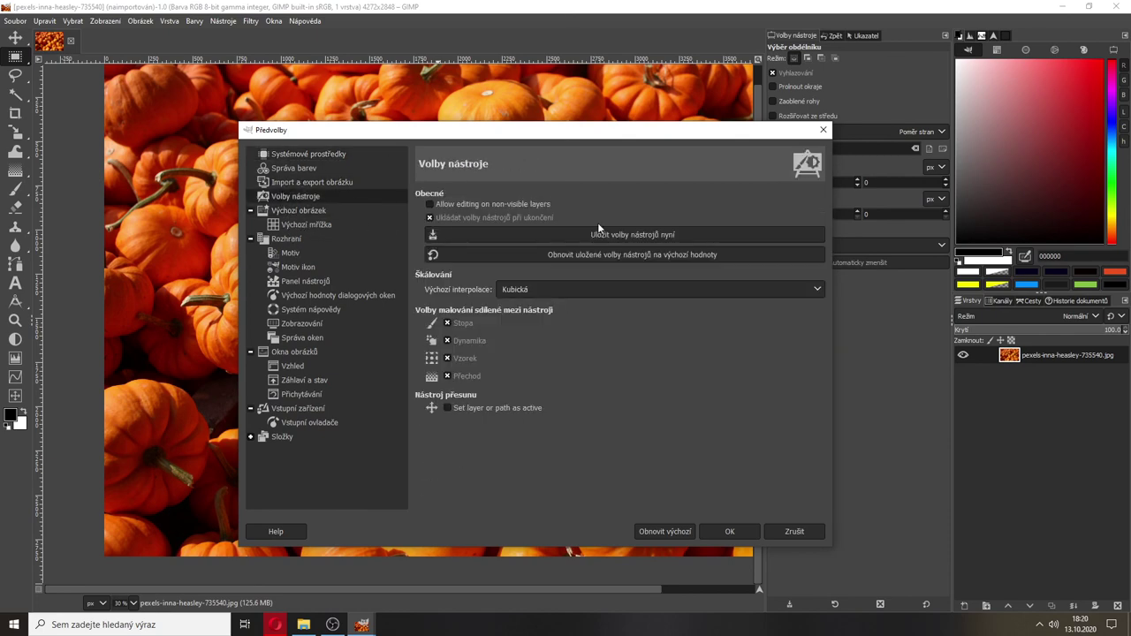
left_click(631, 234)
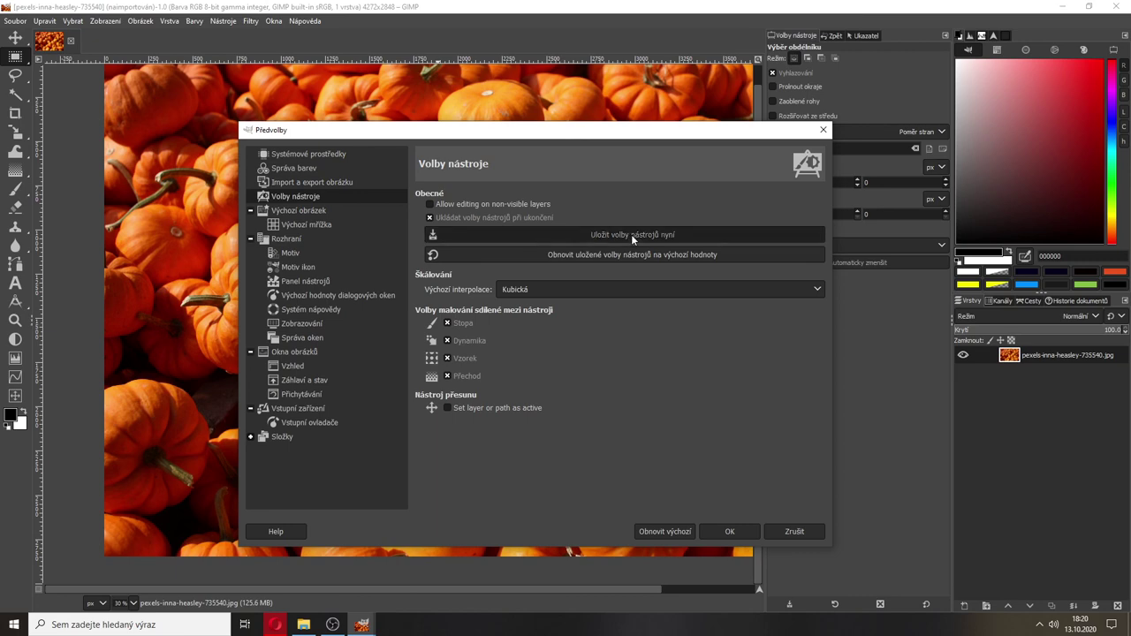
left_click(726, 531)
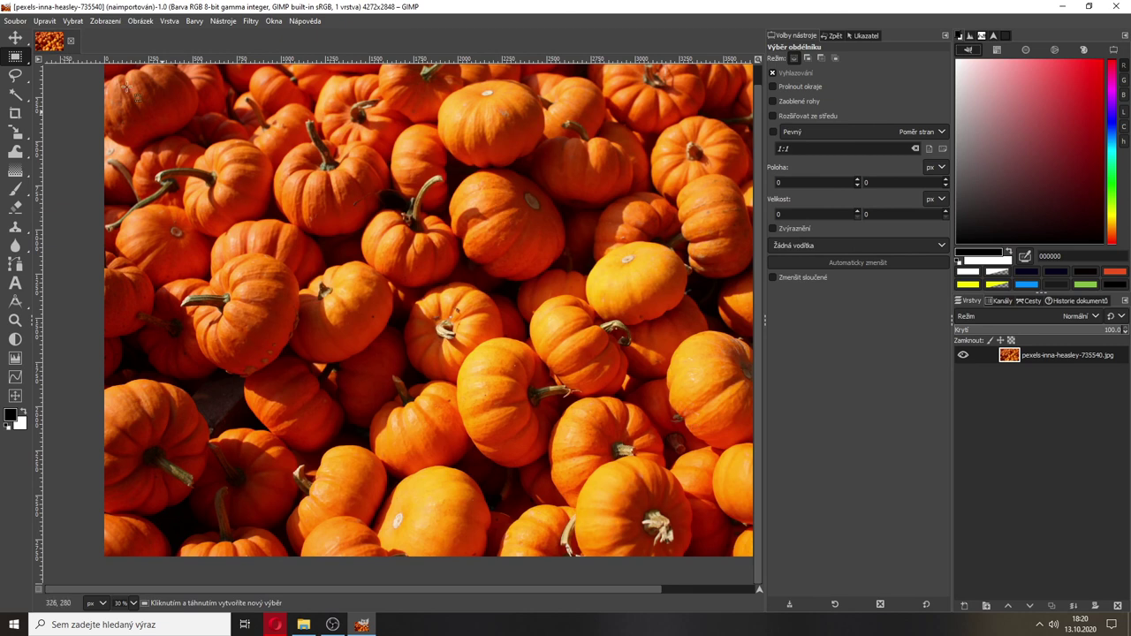
Close the pumpkin image and exit GIMP
left_click(70, 41)
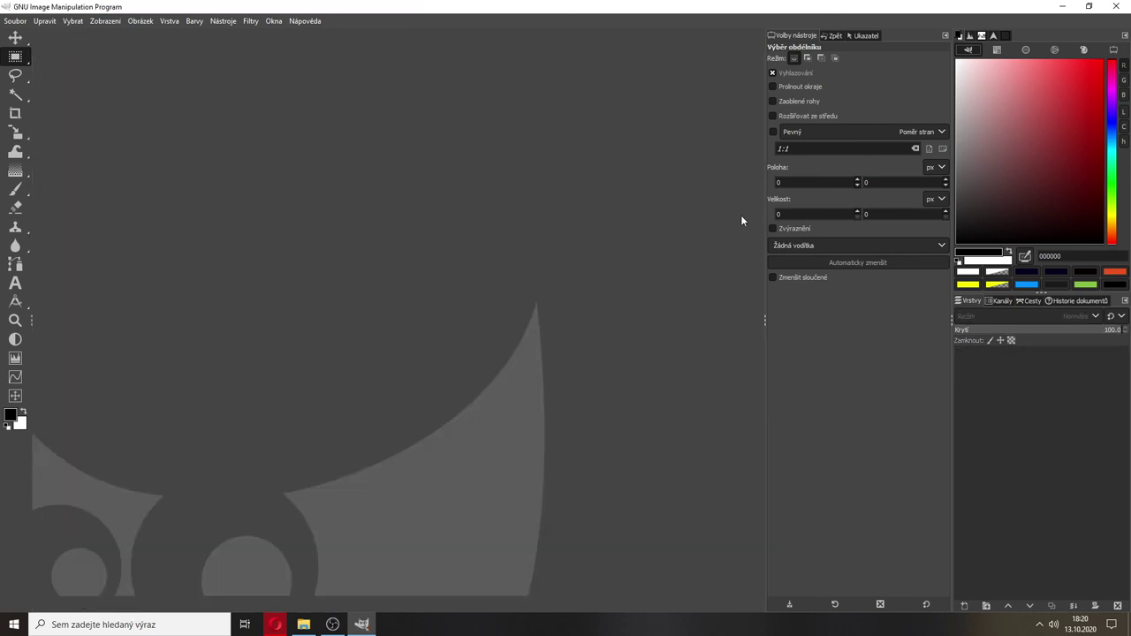
left_click(1128, 13)
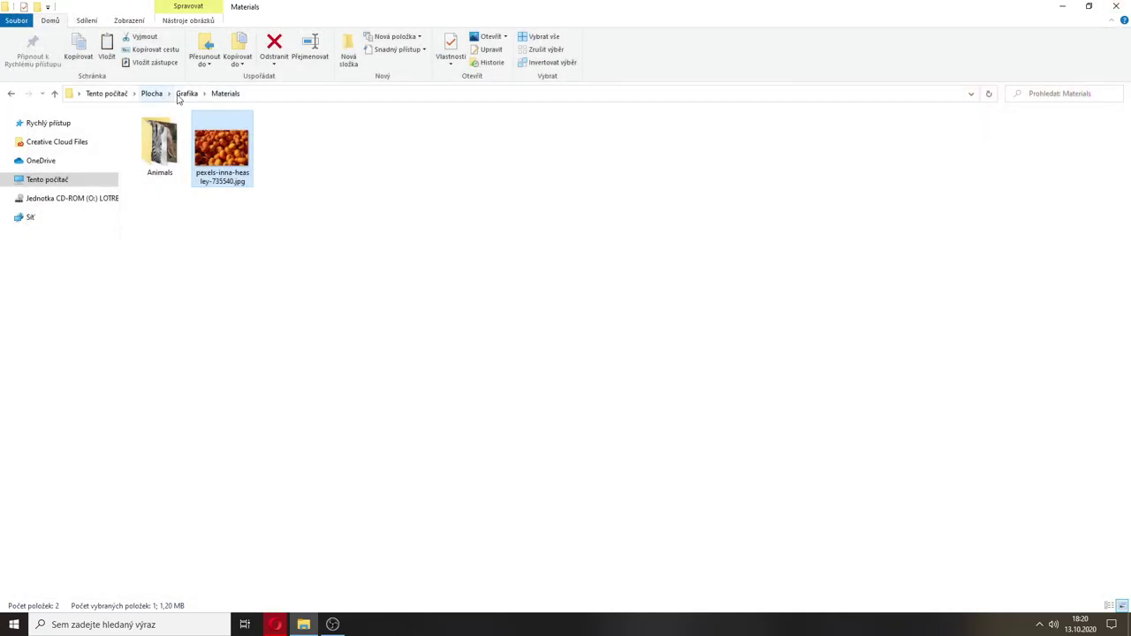
Return to the Grafika folder in File Explorer and select the PhotoGIMPPortable folder
left_click(187, 94)
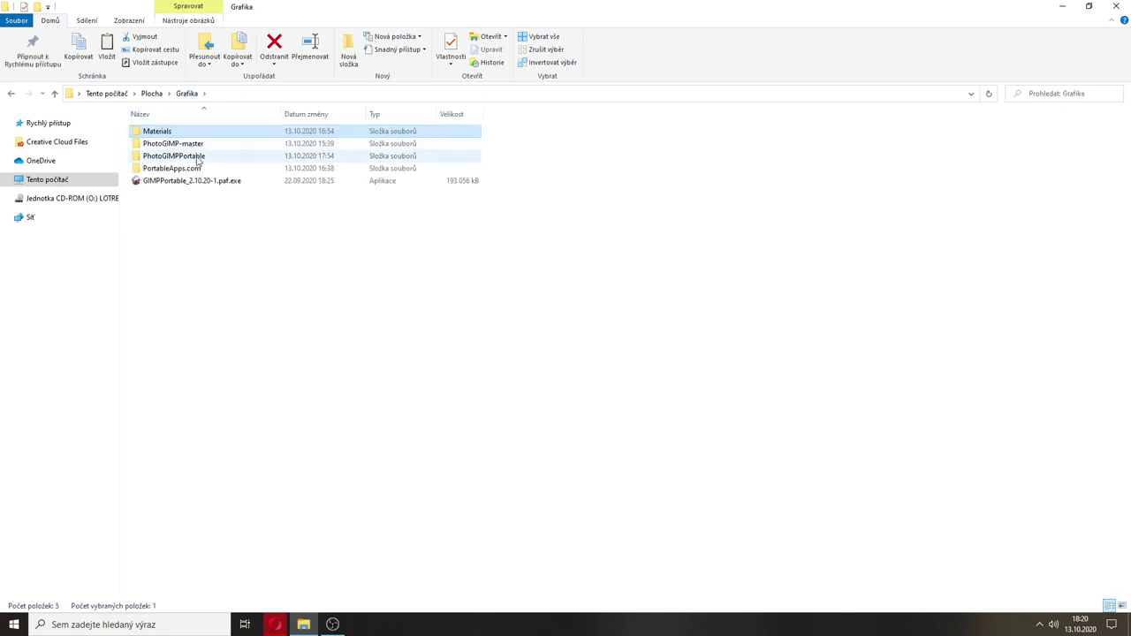
left_click(196, 156)
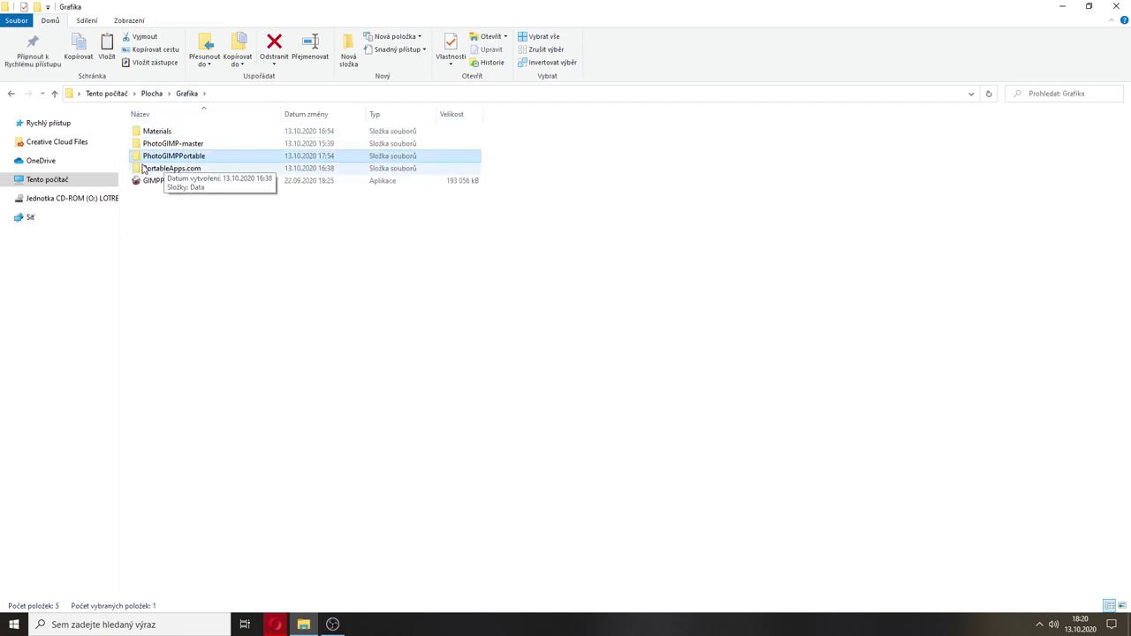